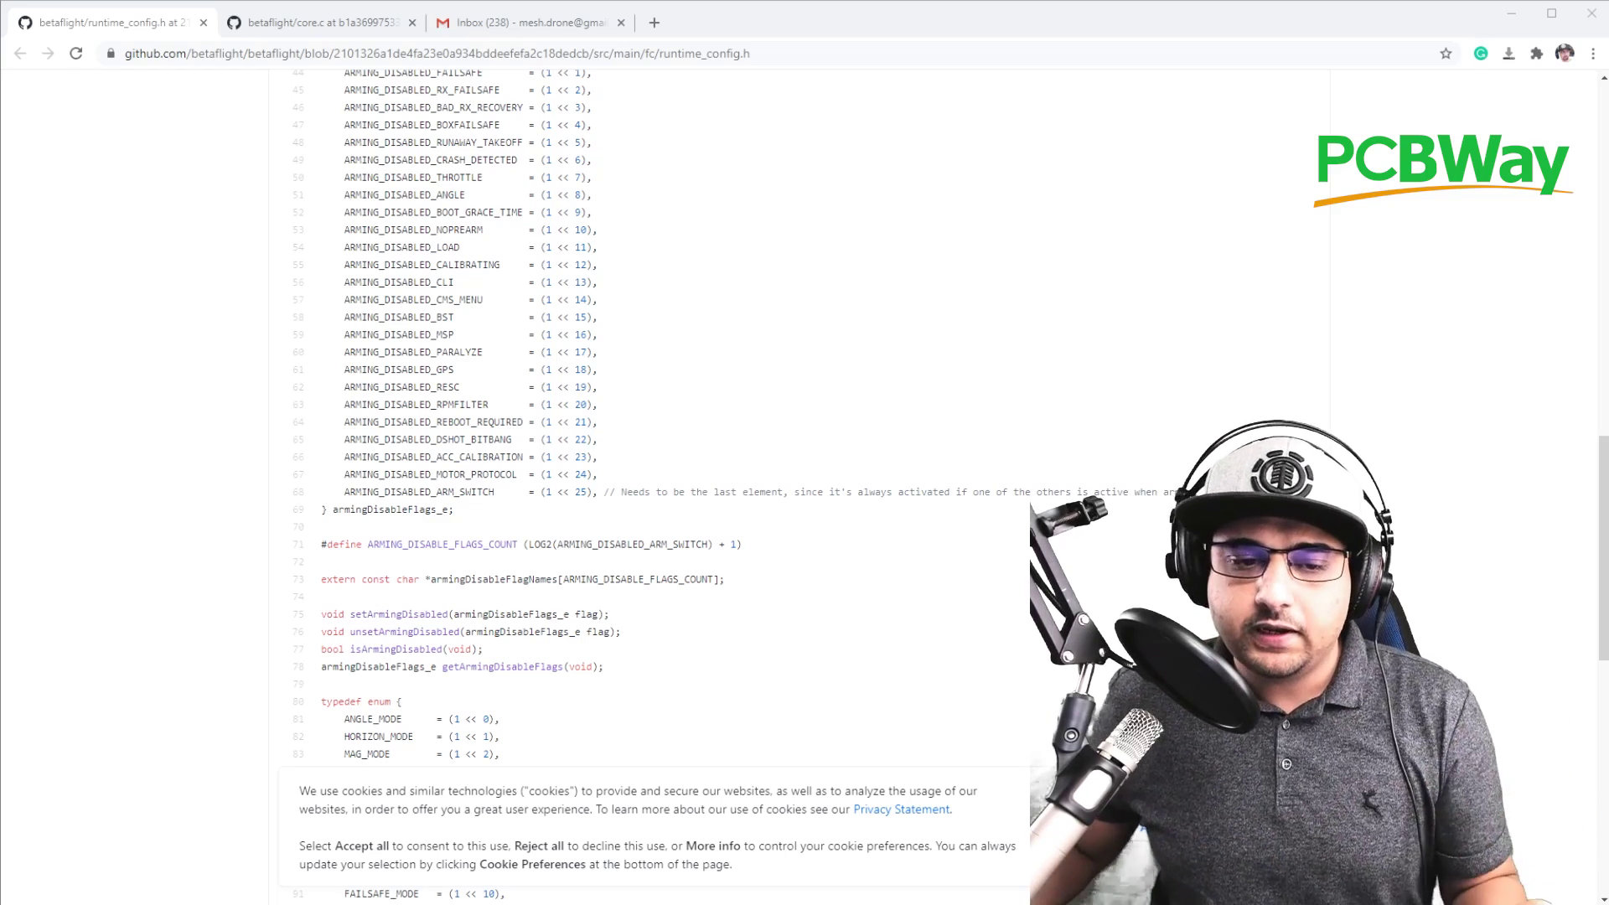
Switch to Betaflight Configurator, close the stale flight controller connection, and reconnect on COM19 at 115200 baud
key(alt+Tab)
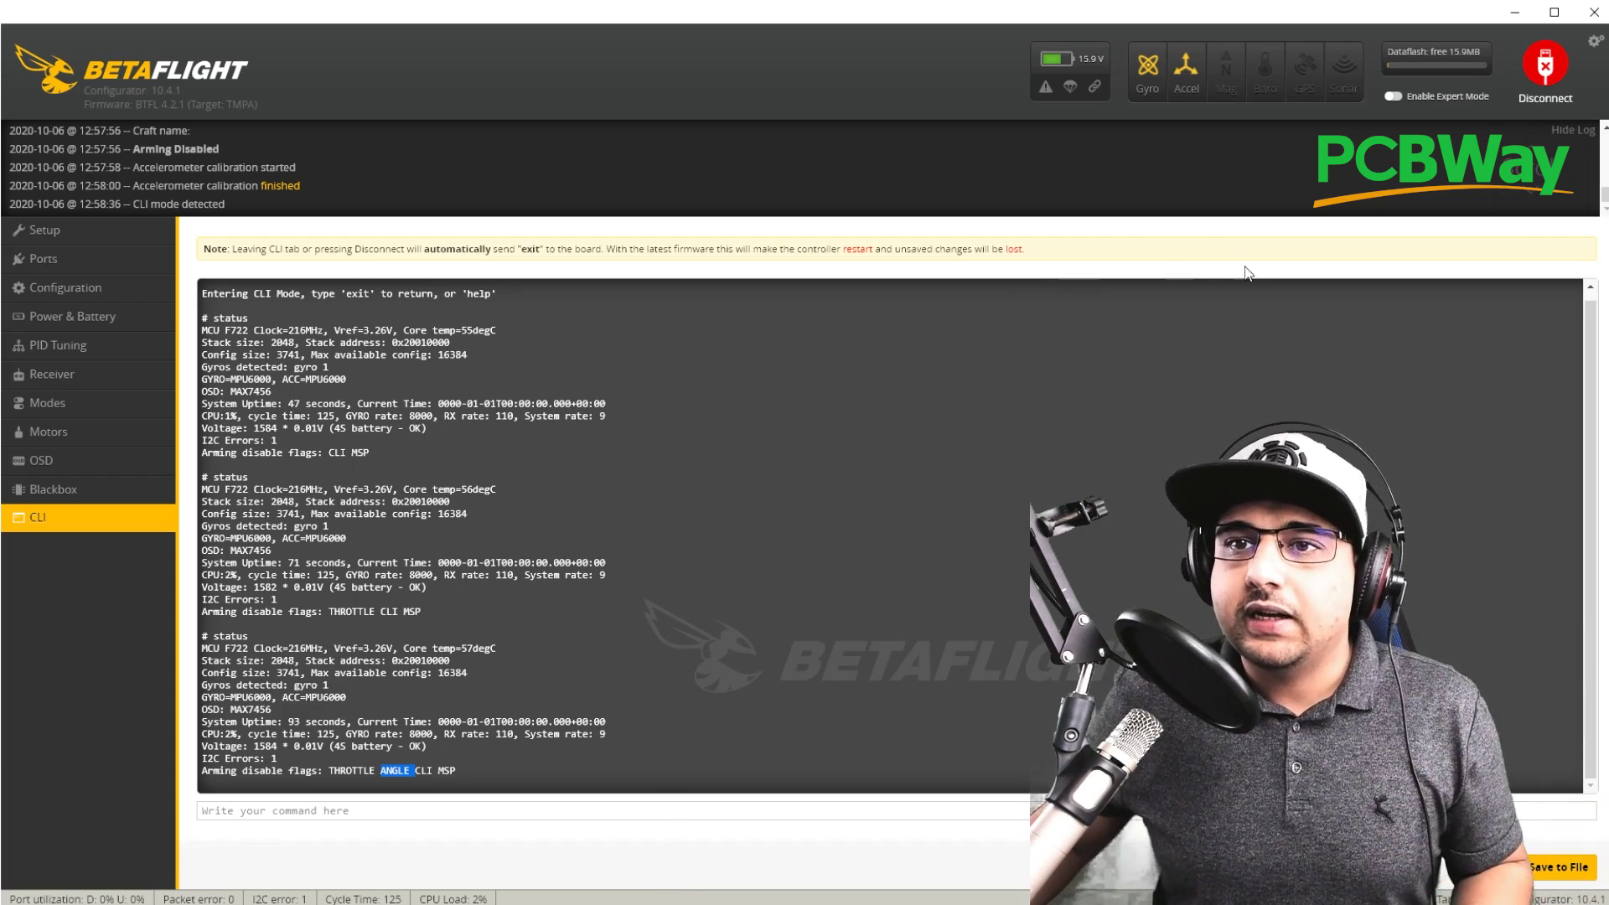
click(1534, 75)
click(1539, 81)
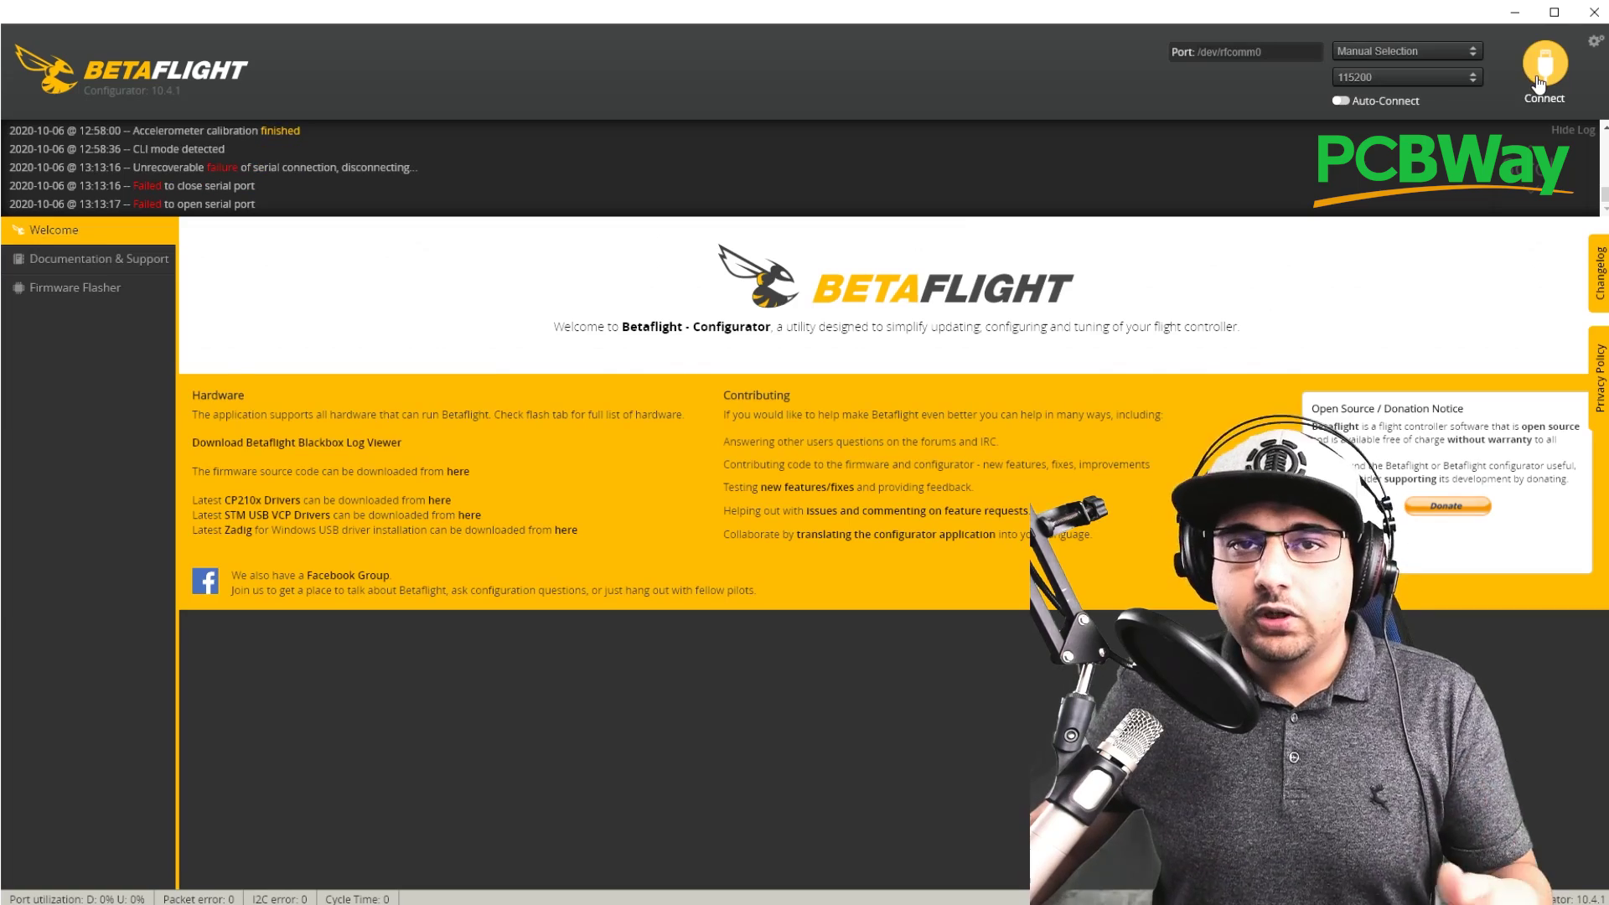
click(1539, 82)
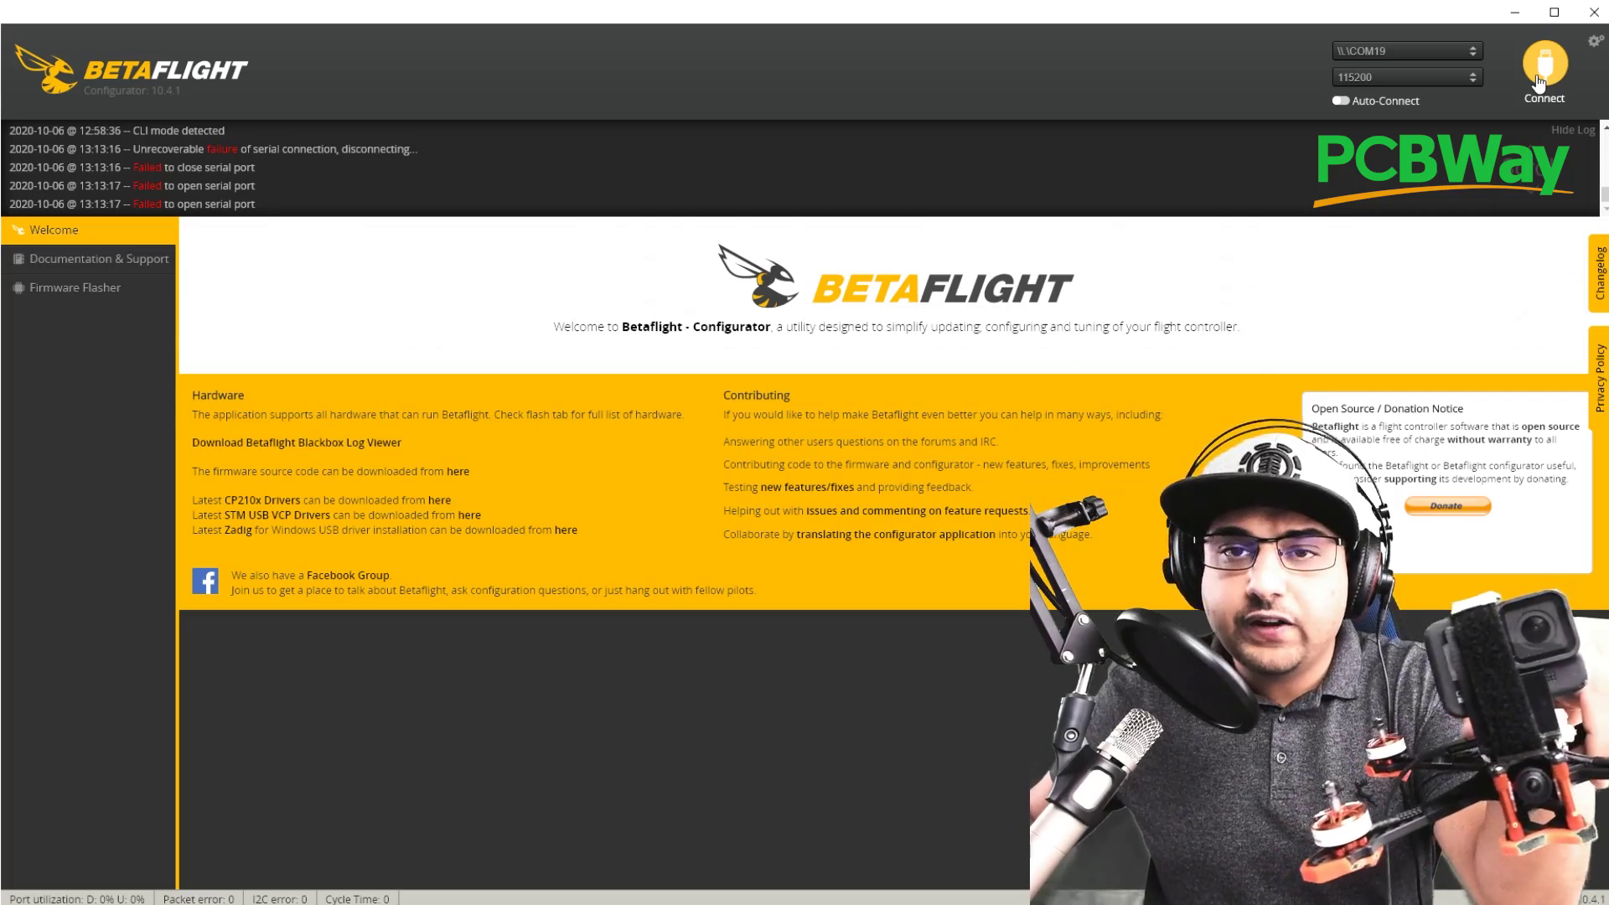
click(1551, 77)
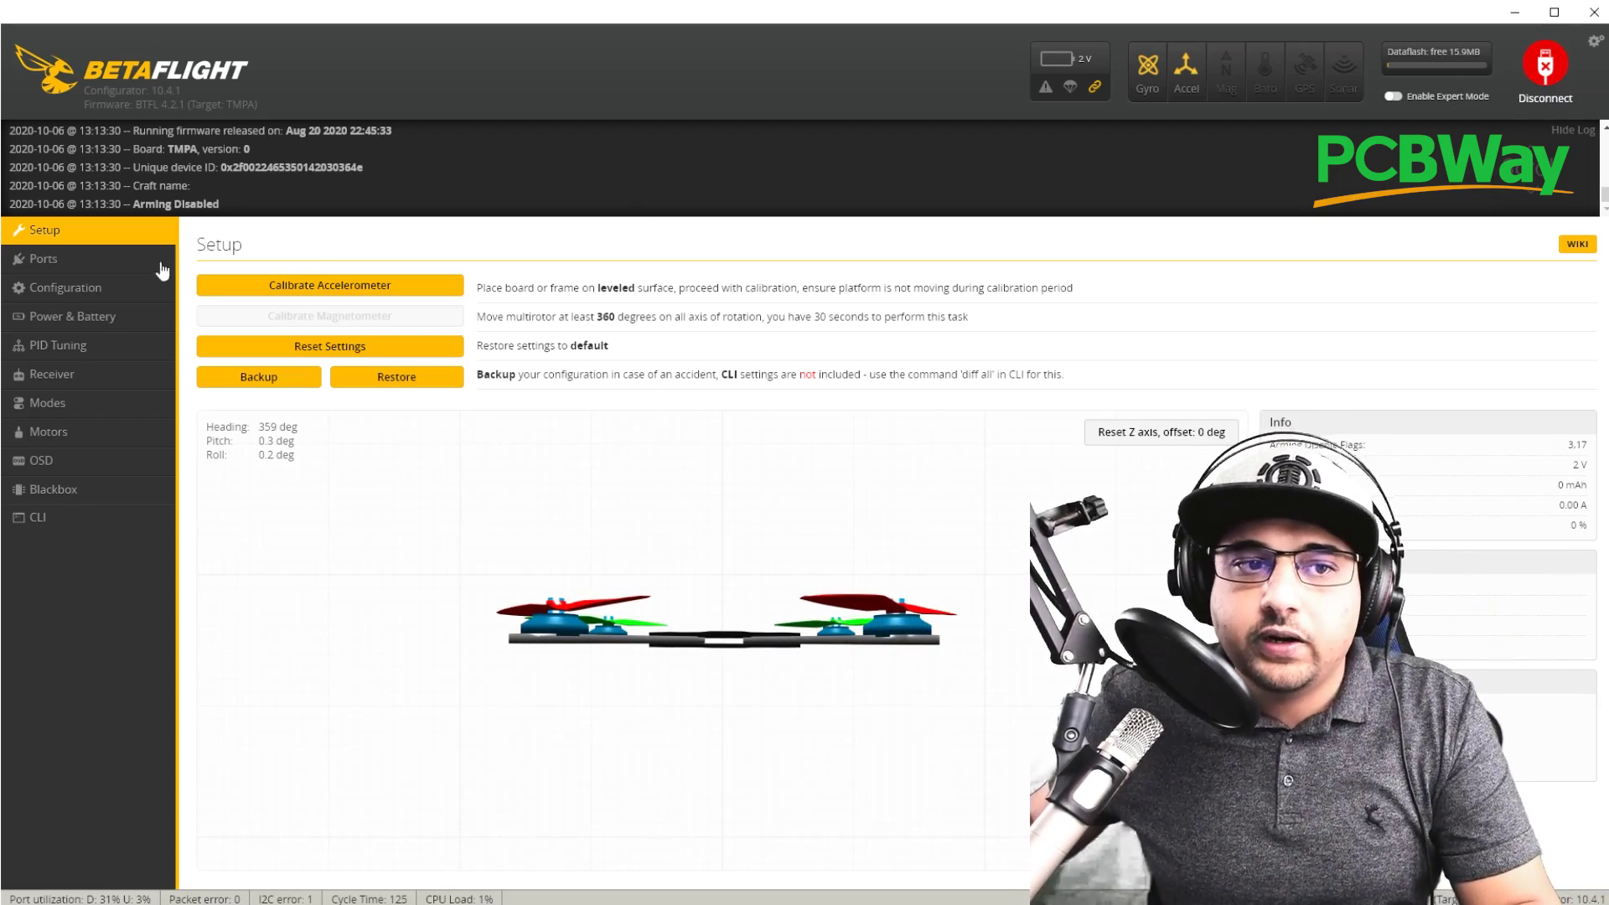
Open the serial port configuration, save it so the board restarts, and reconnect to the flight controller
click(118, 267)
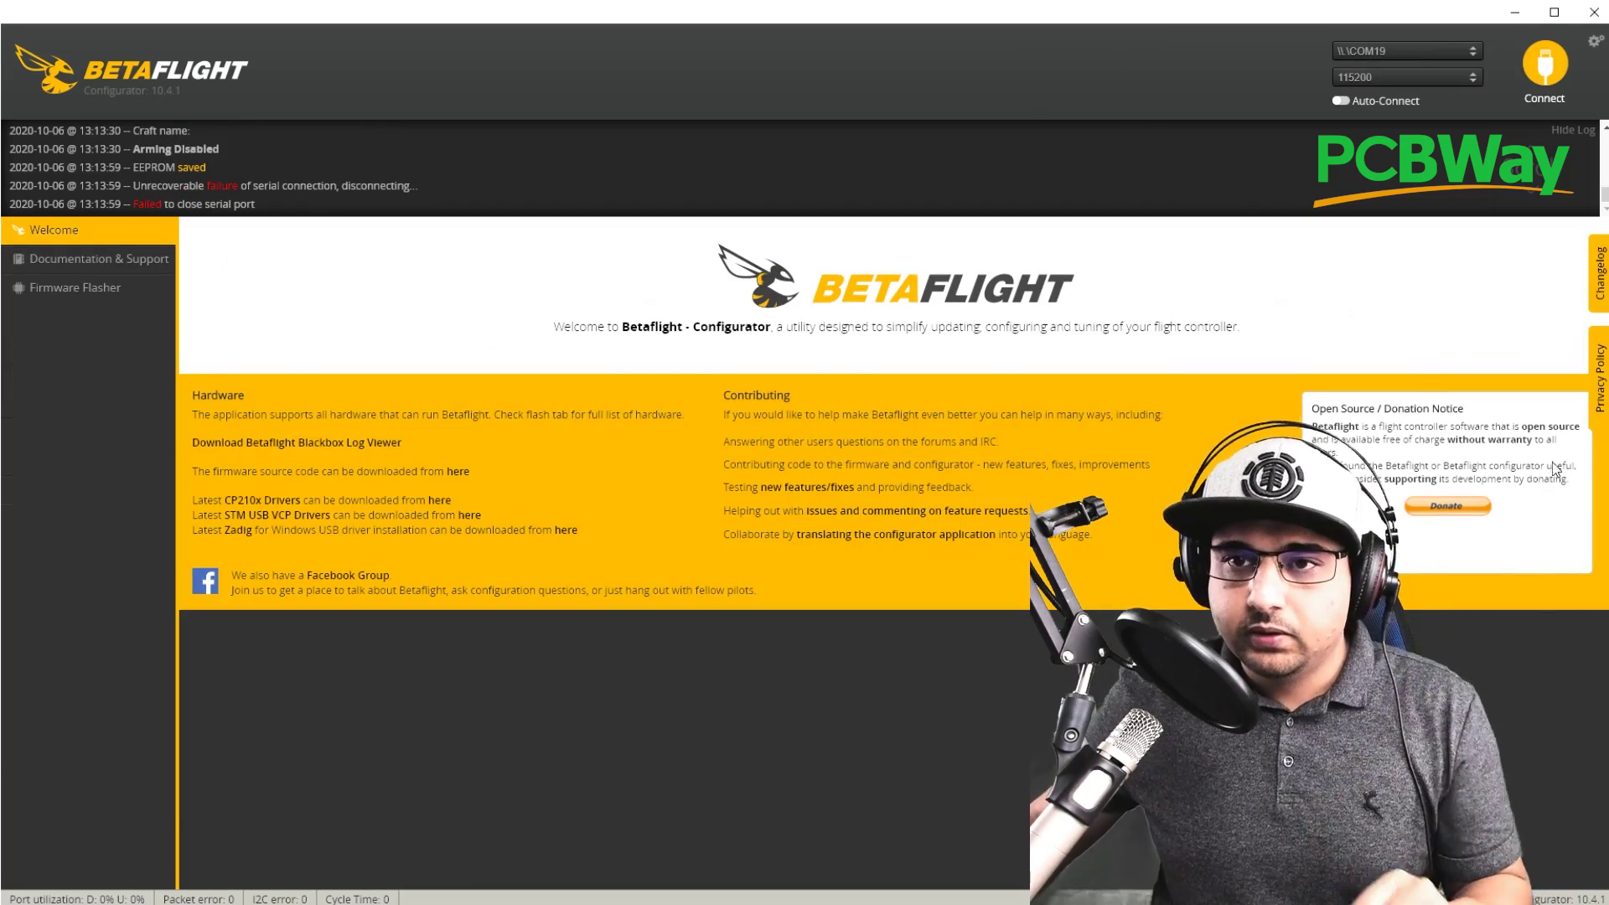
click(1559, 86)
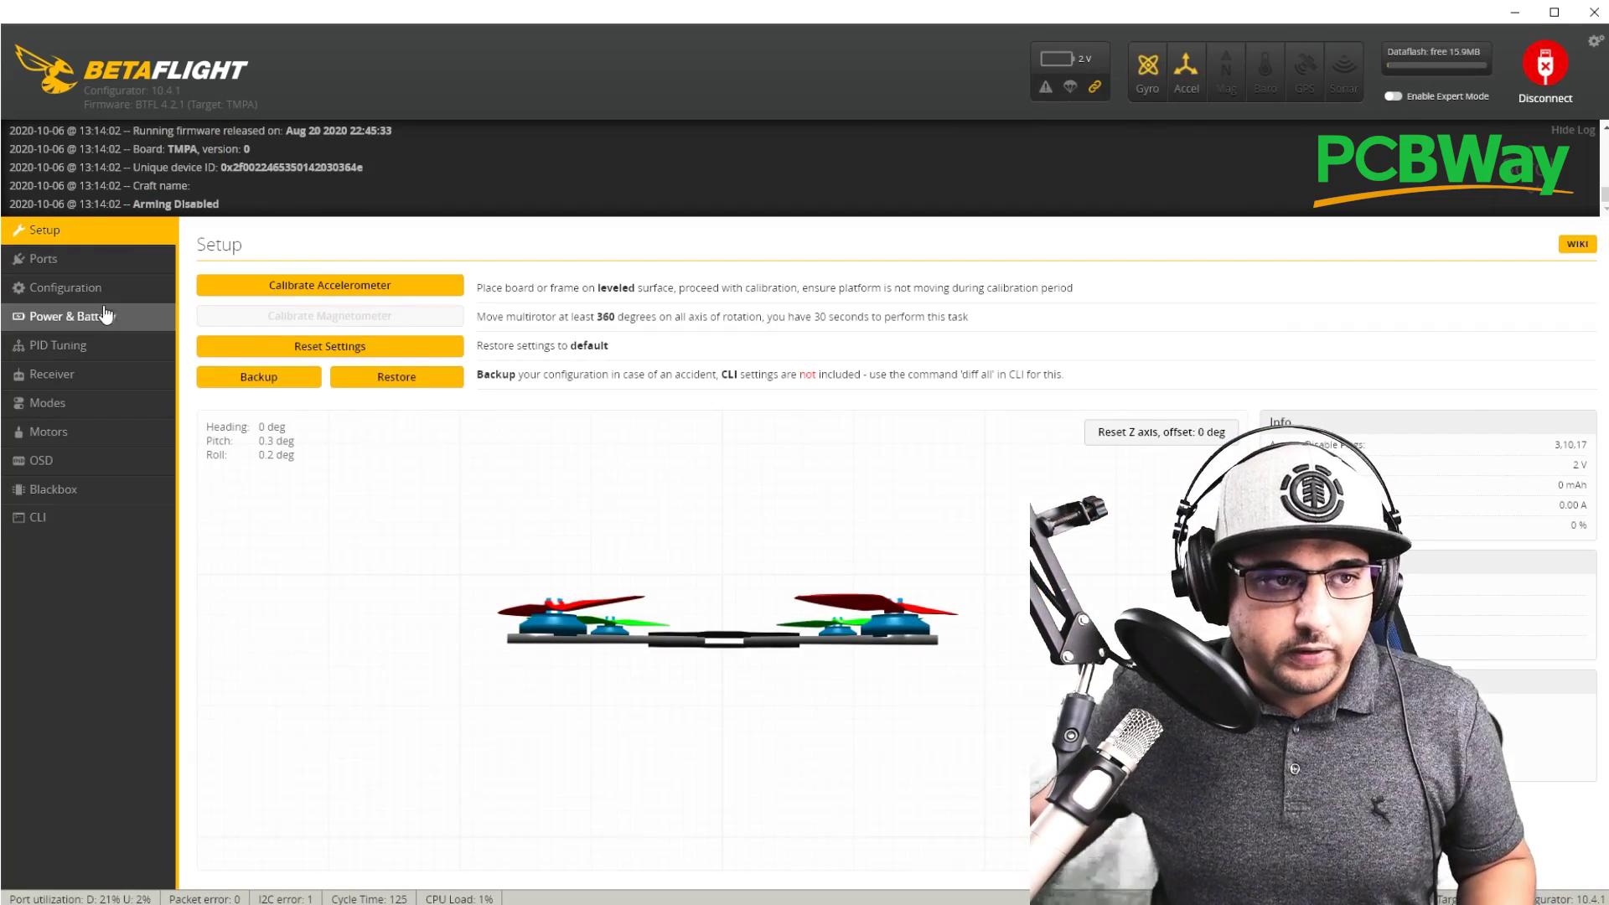
Set the receiver channel map to FrSky / Futaba / Hitec (AETR1234), save it, and check how the channels respond to the throttle stick
click(115, 376)
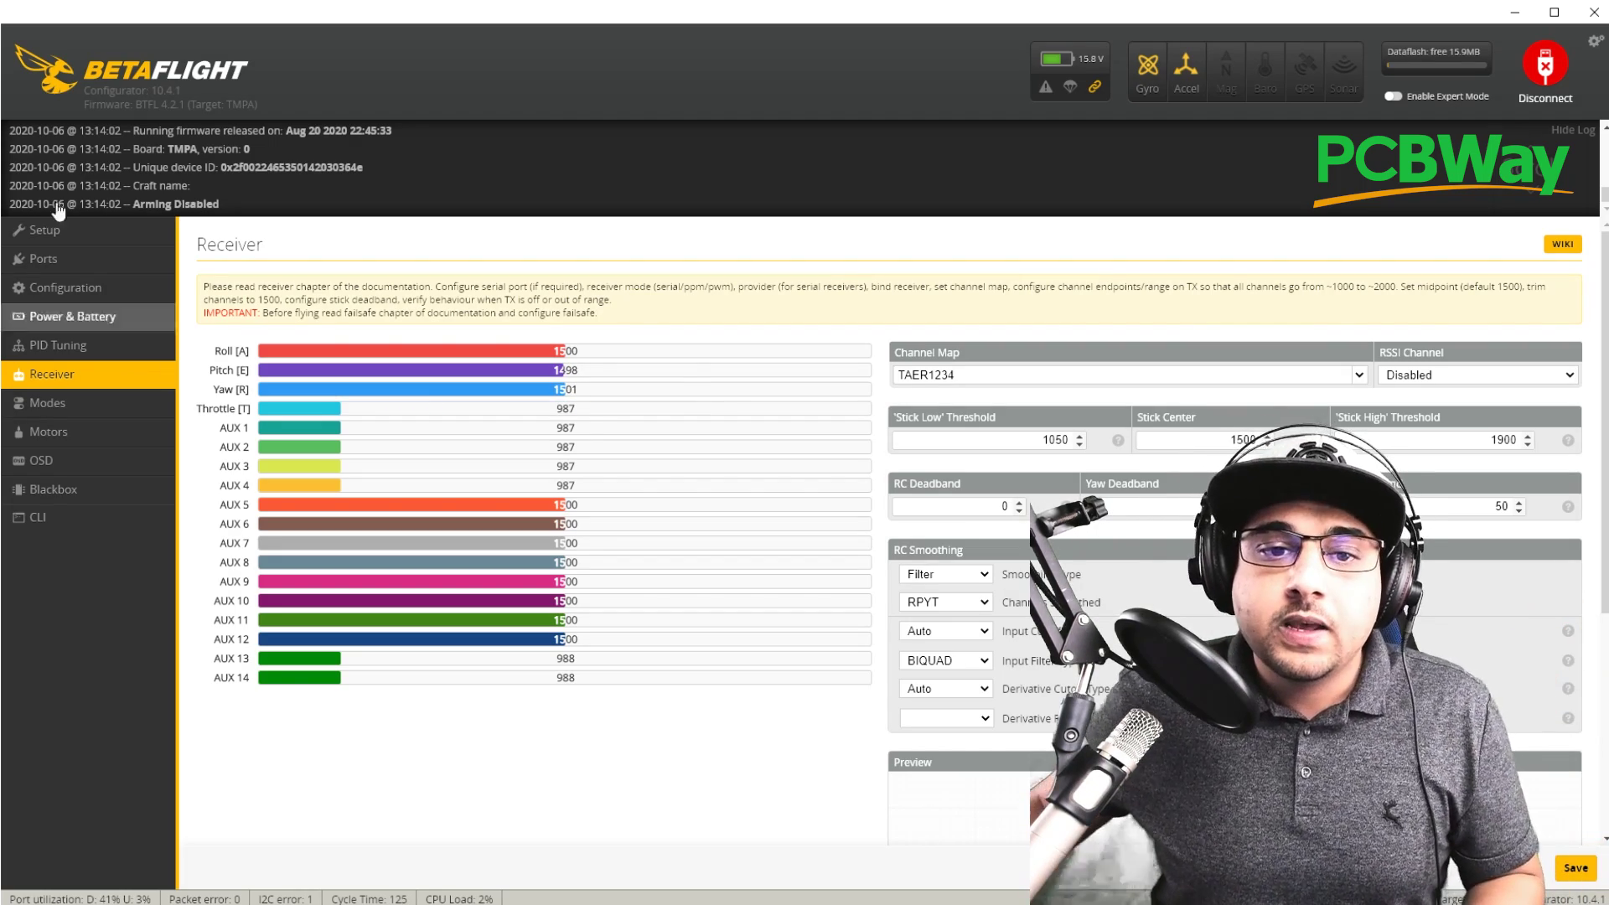
click(1290, 375)
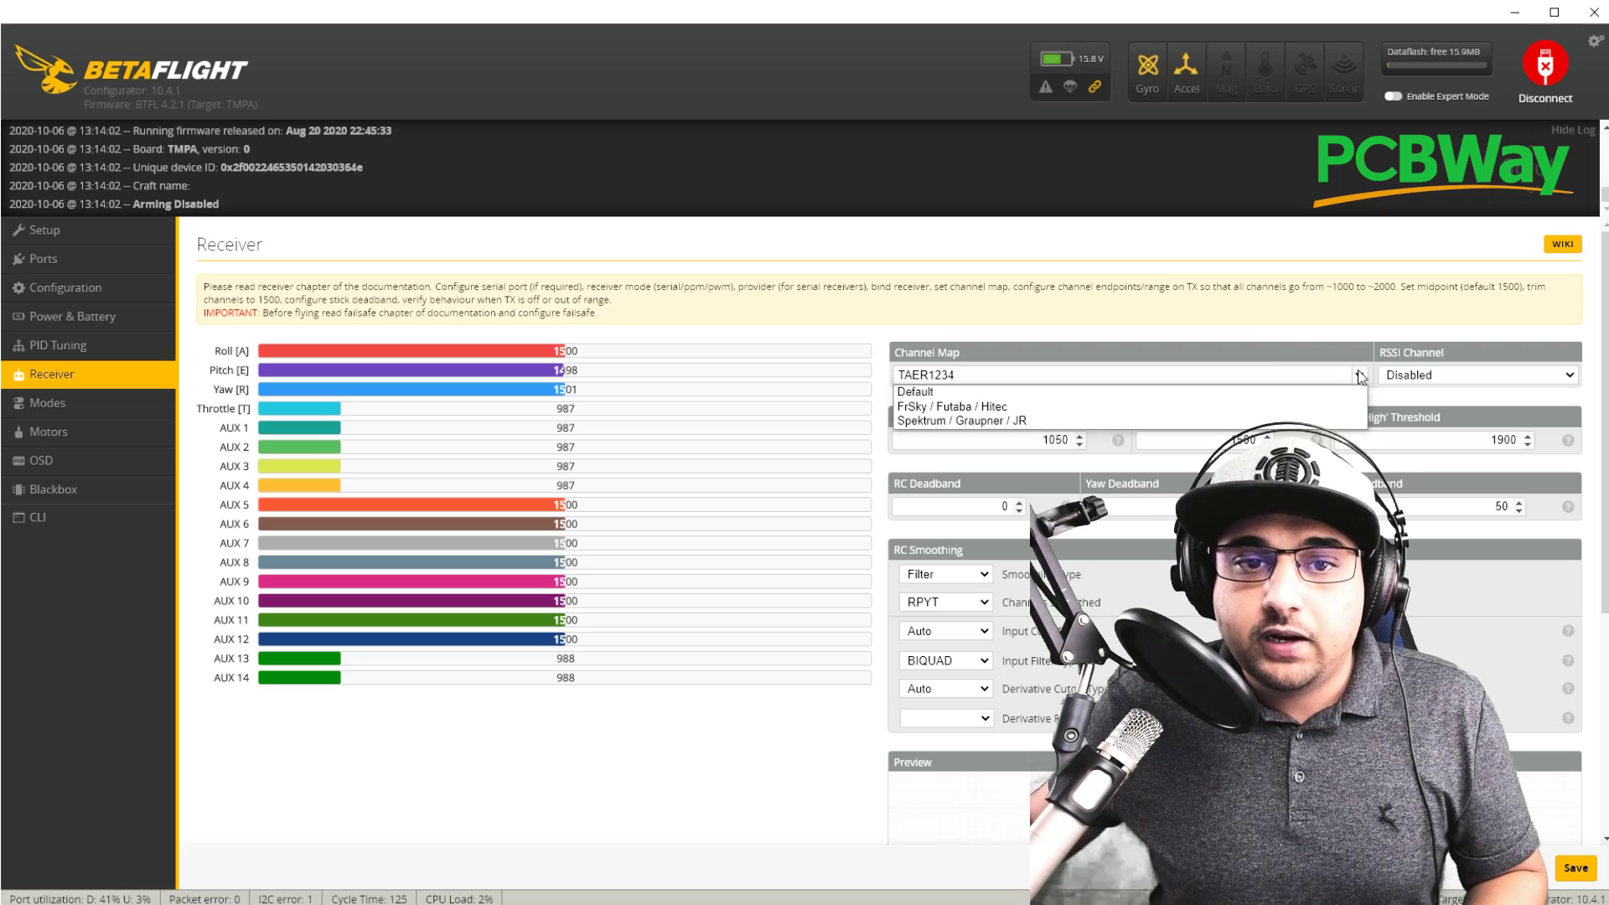
click(1289, 406)
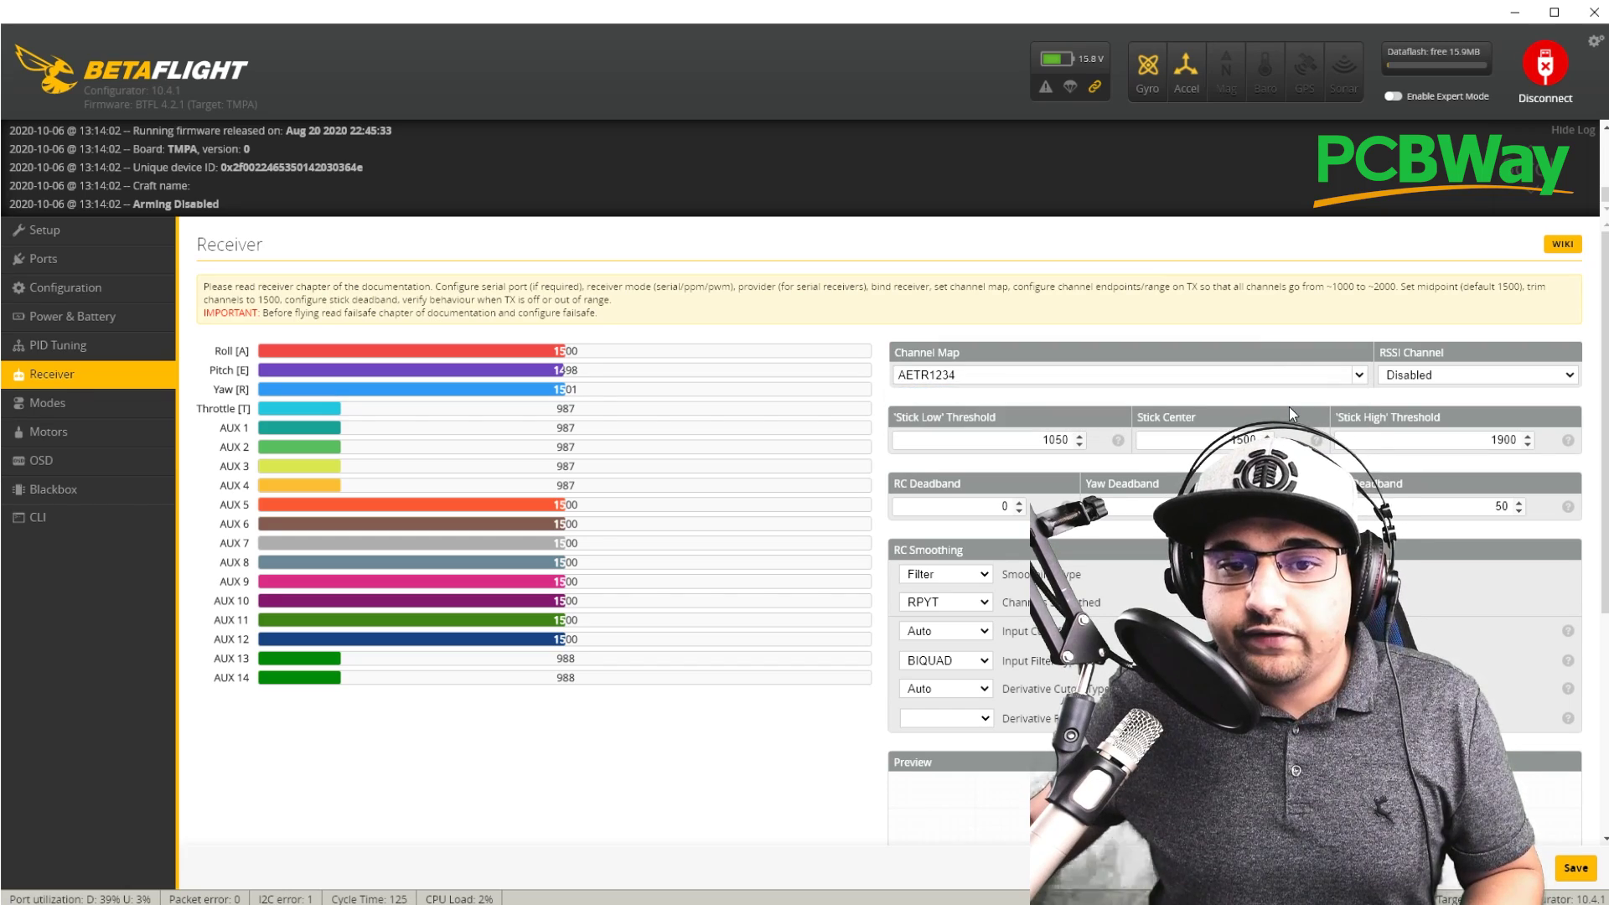
click(1576, 868)
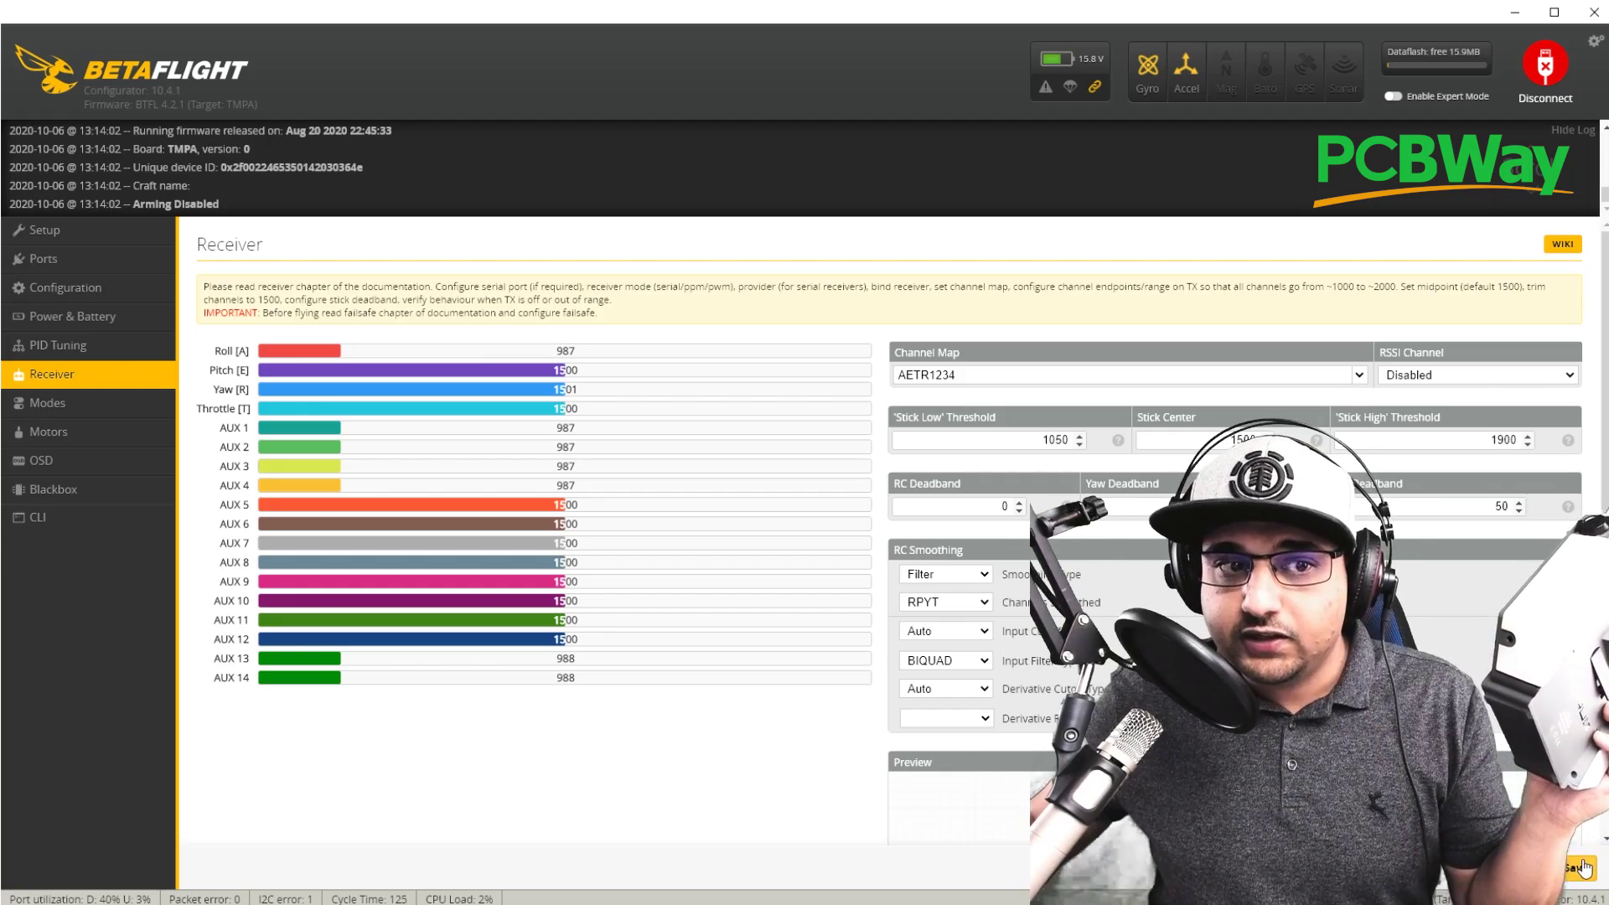
scroll(801, 445, down, 4)
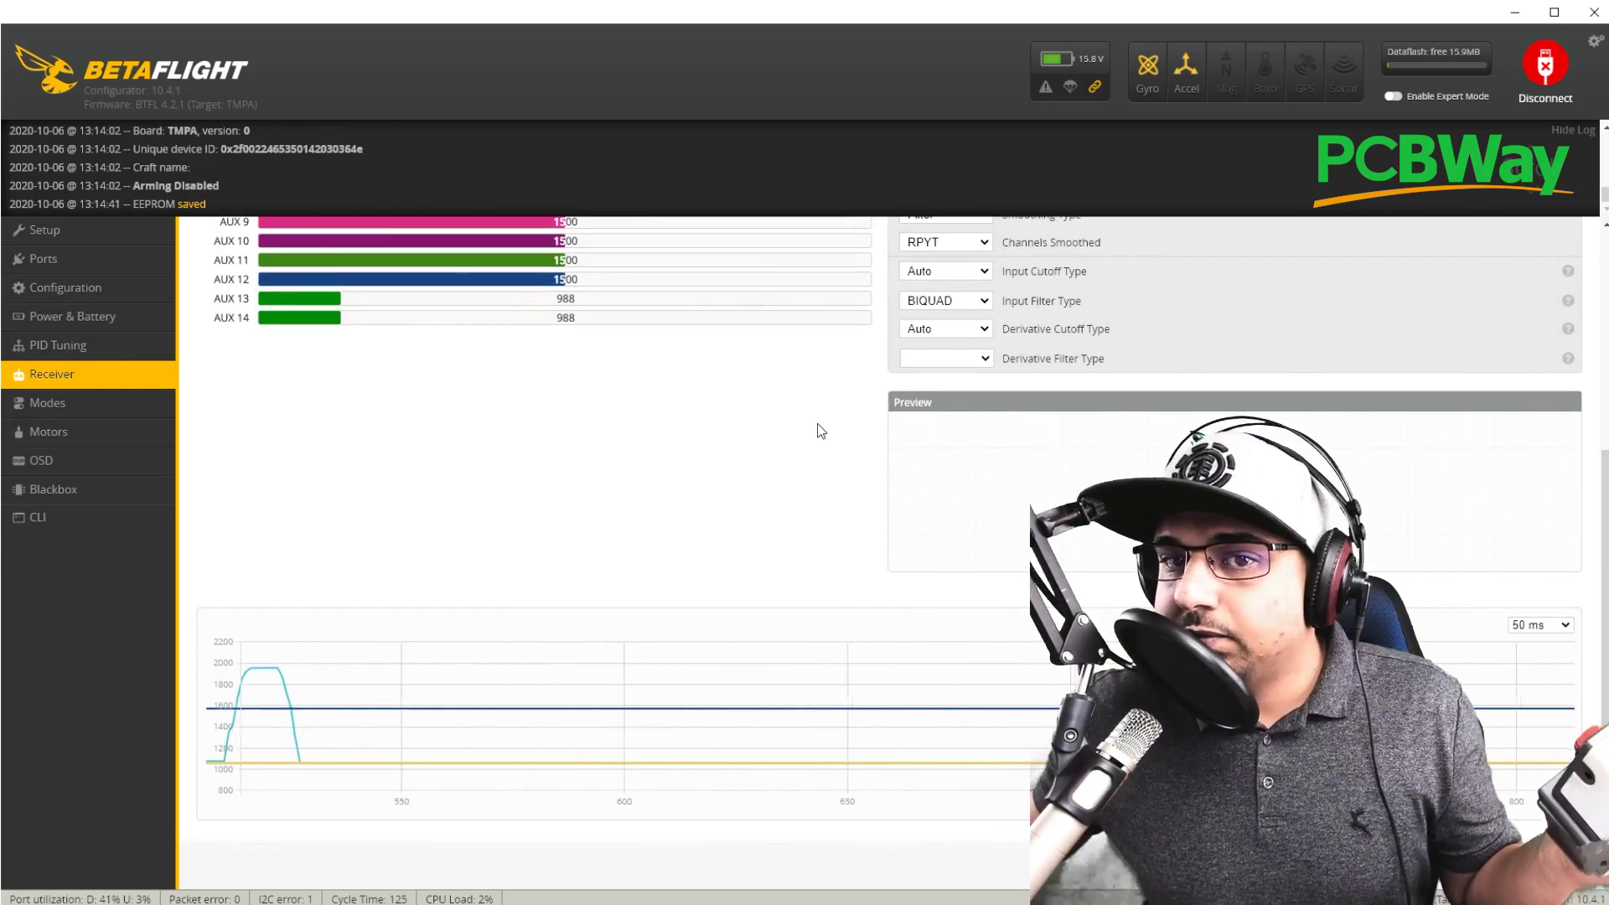
scroll(818, 427, up, 4)
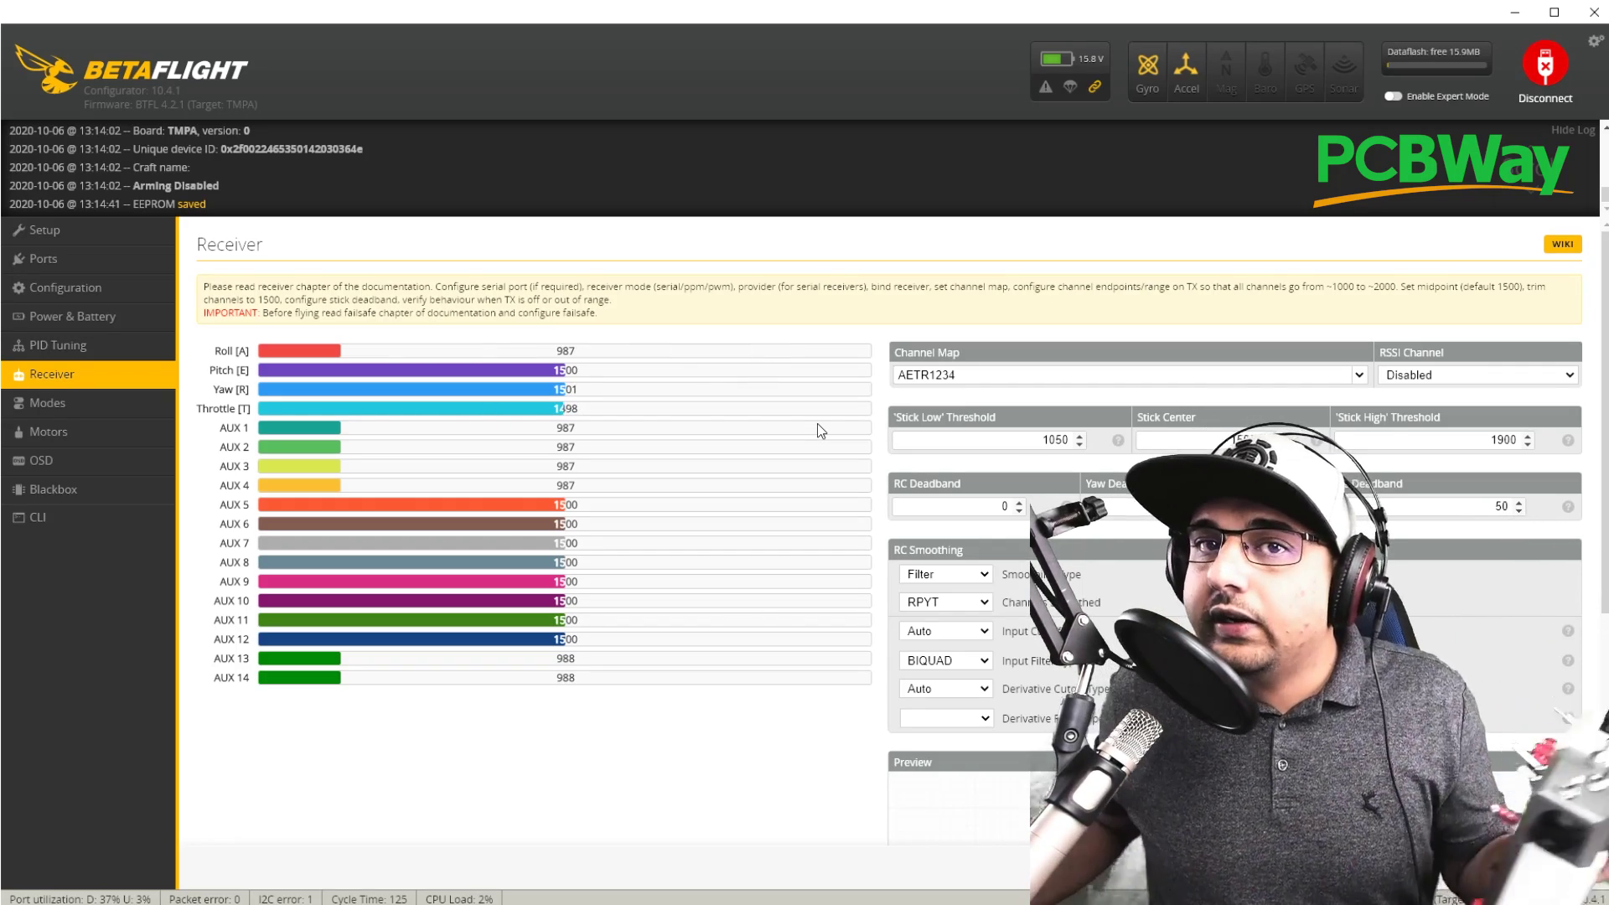
Set the receiver channel map to Spektrum / Graupner / JR (TAER1234) and save it
click(1323, 374)
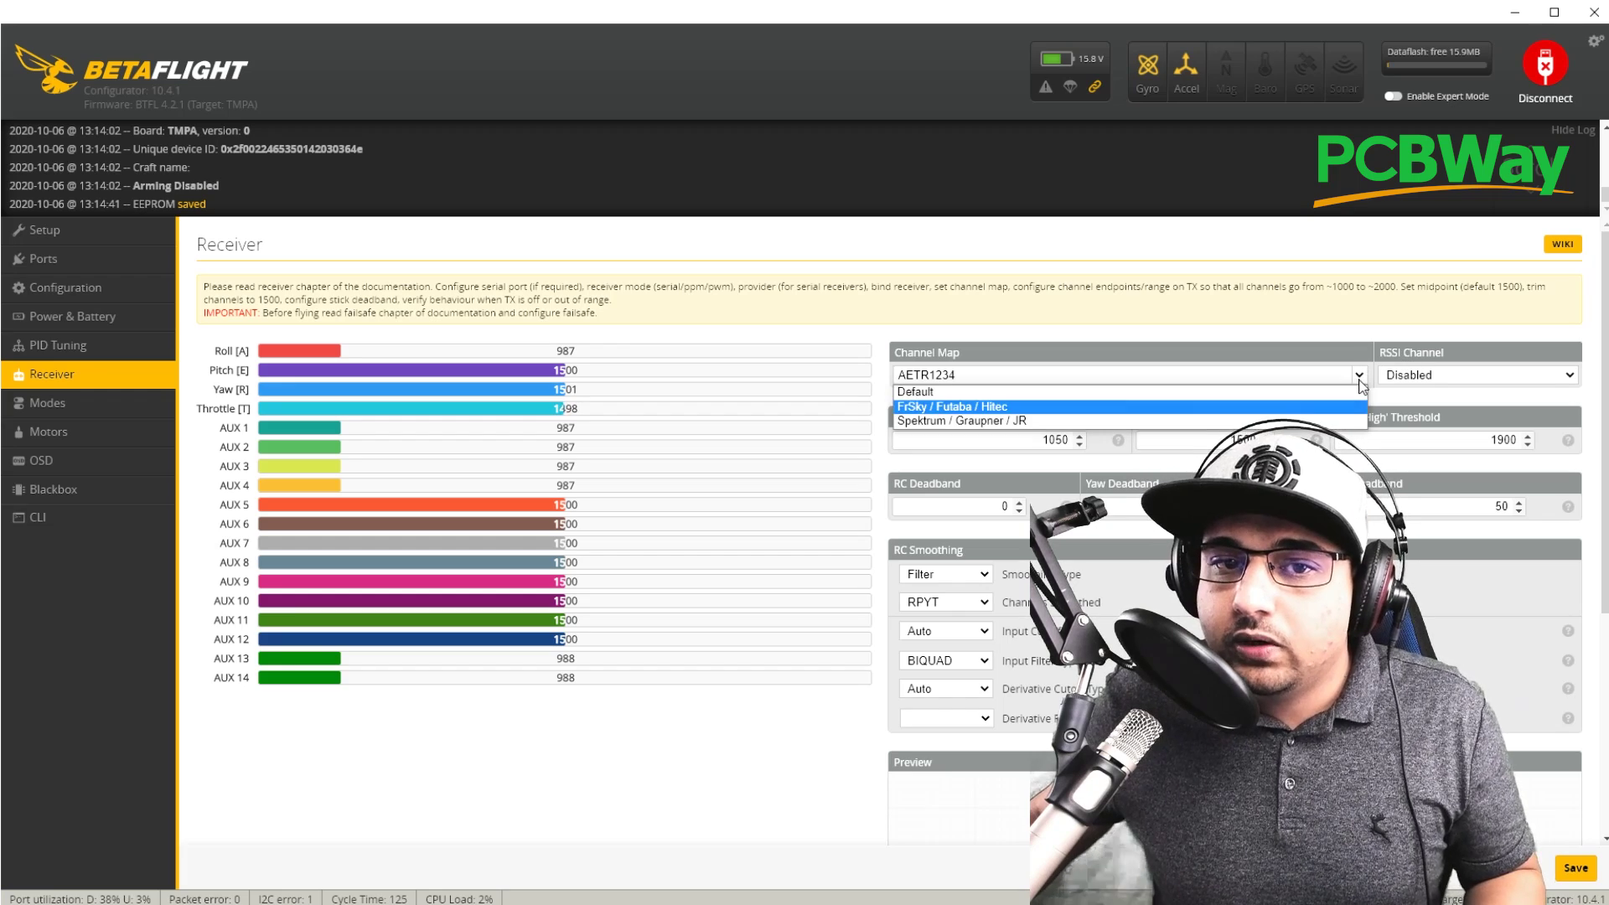
click(1323, 419)
click(1360, 375)
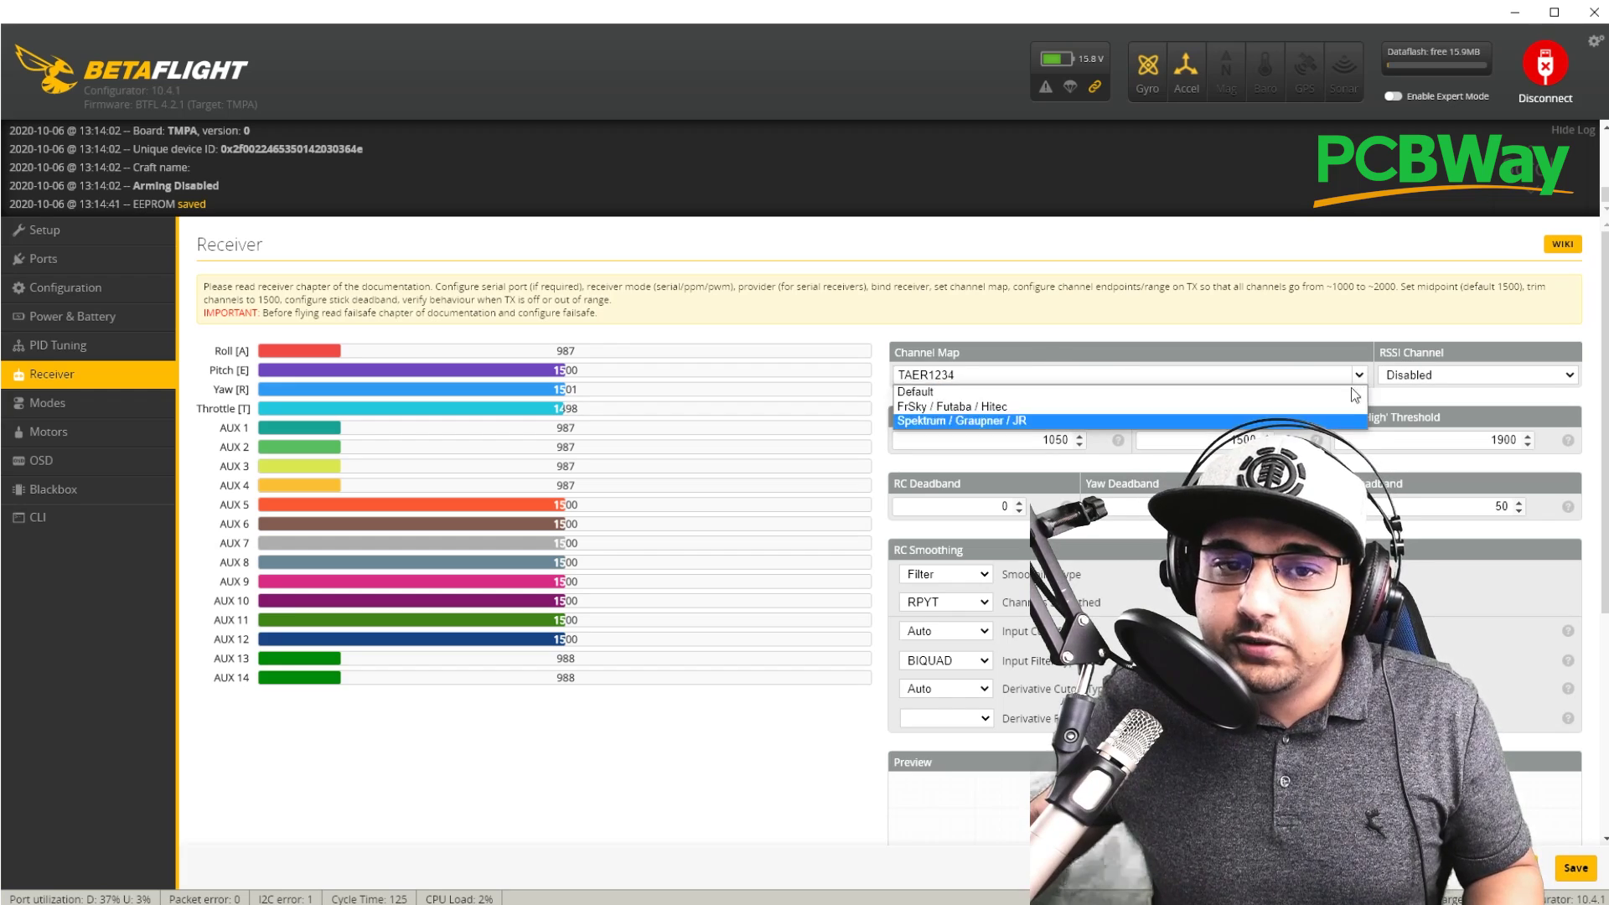
click(1289, 421)
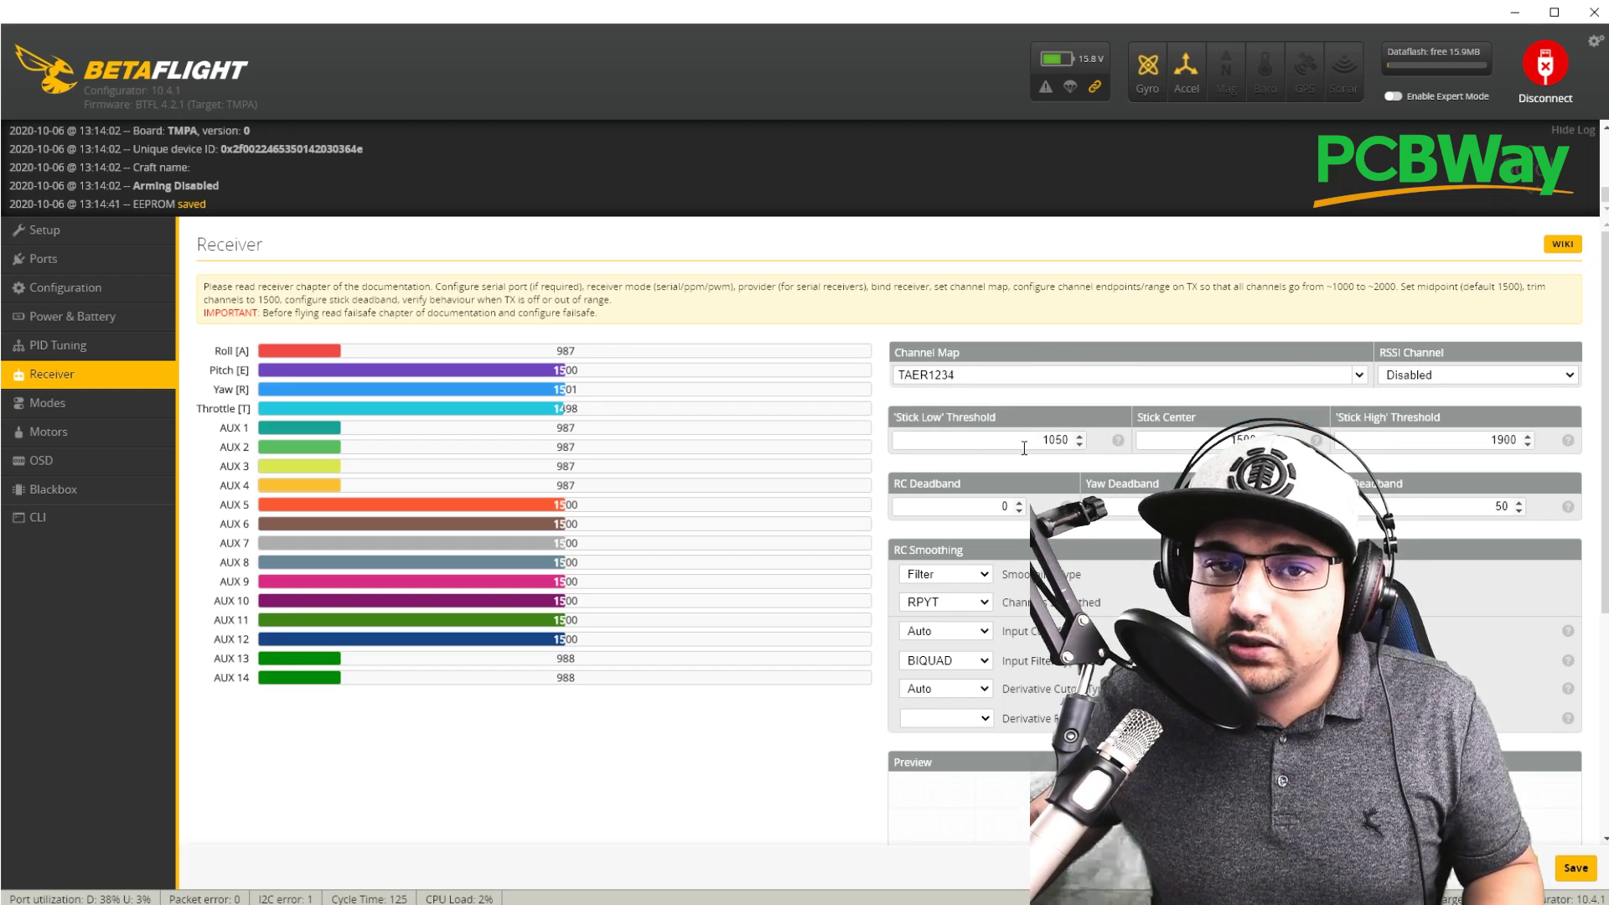
click(1573, 872)
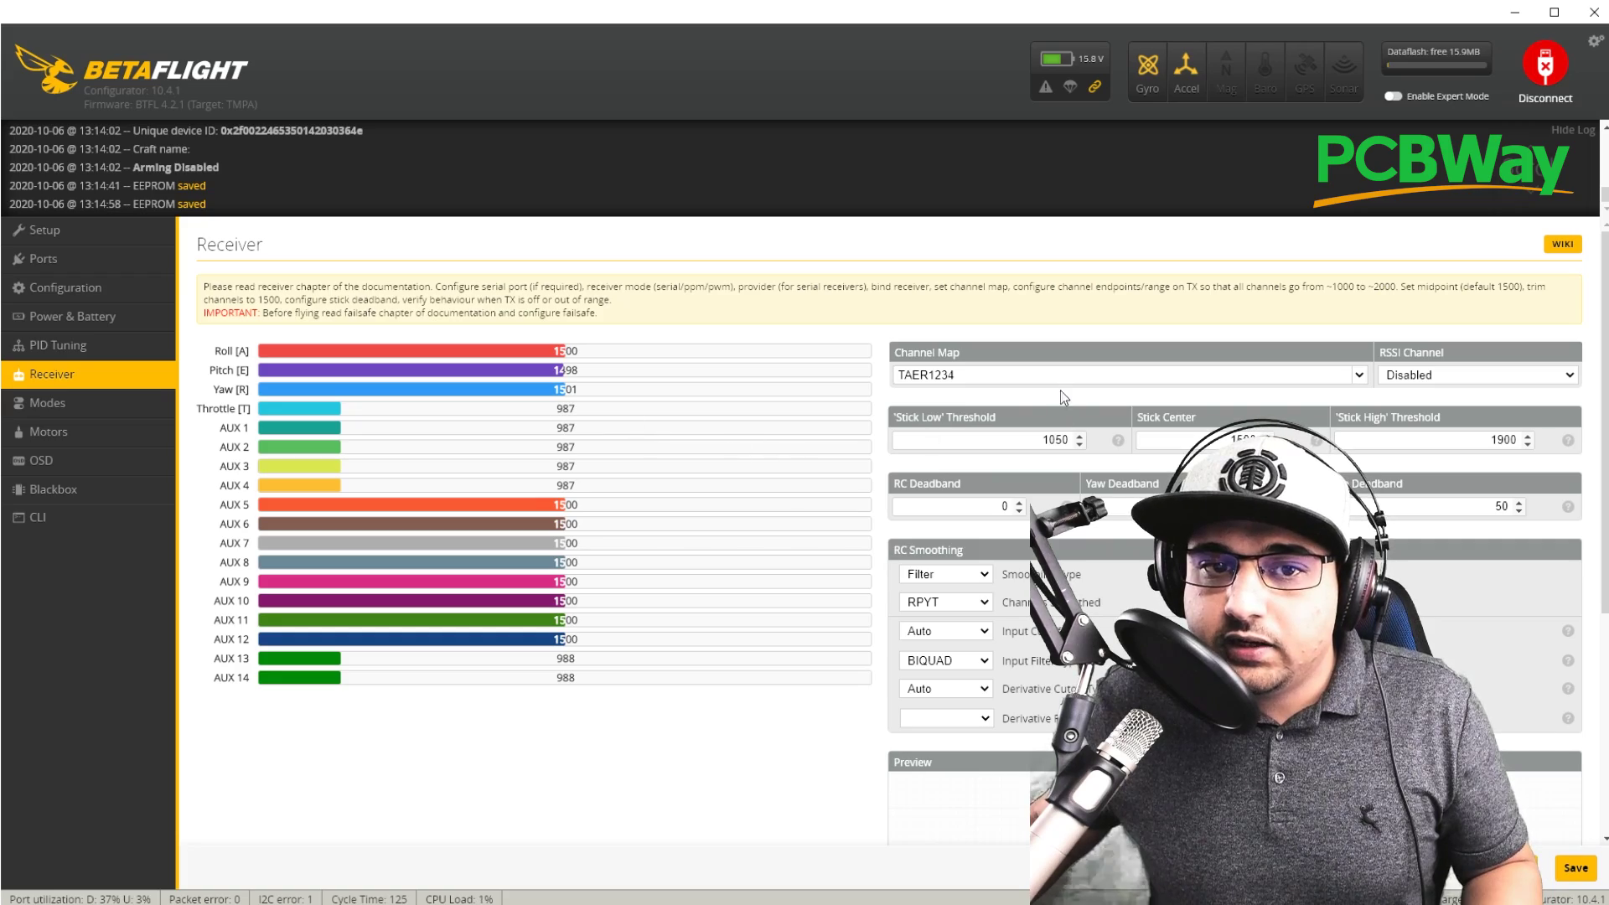
Check the stick and switch responses in the receiver plot and channel bars, and save the receiver settings
scroll(868, 467, down, 3)
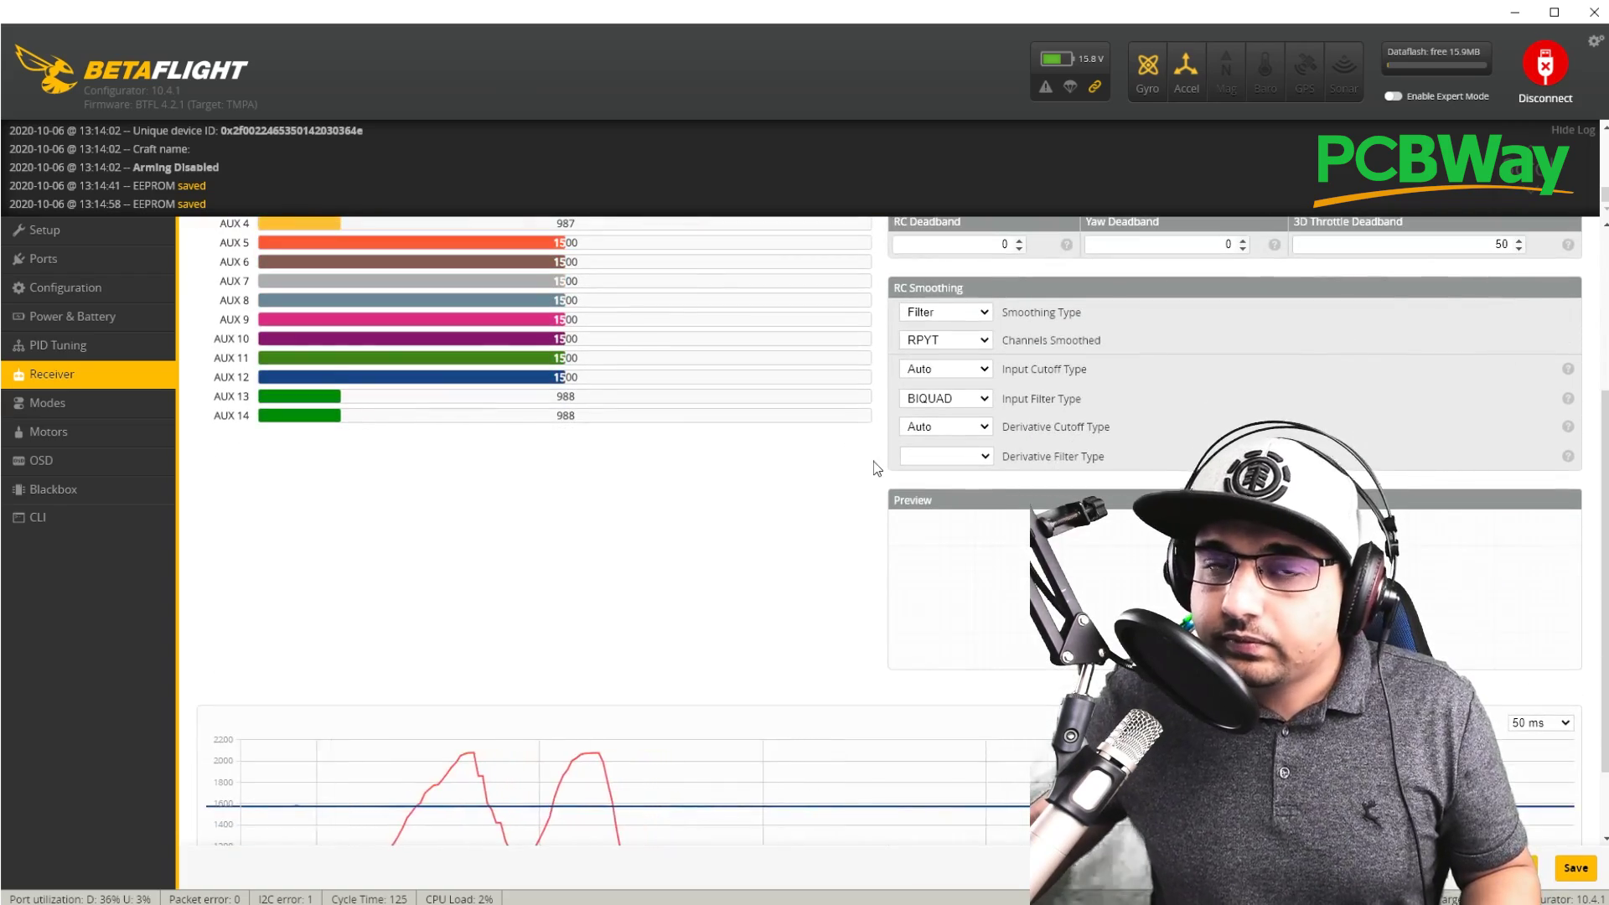
scroll(872, 467, down, 2)
scroll(1144, 429, down, 4)
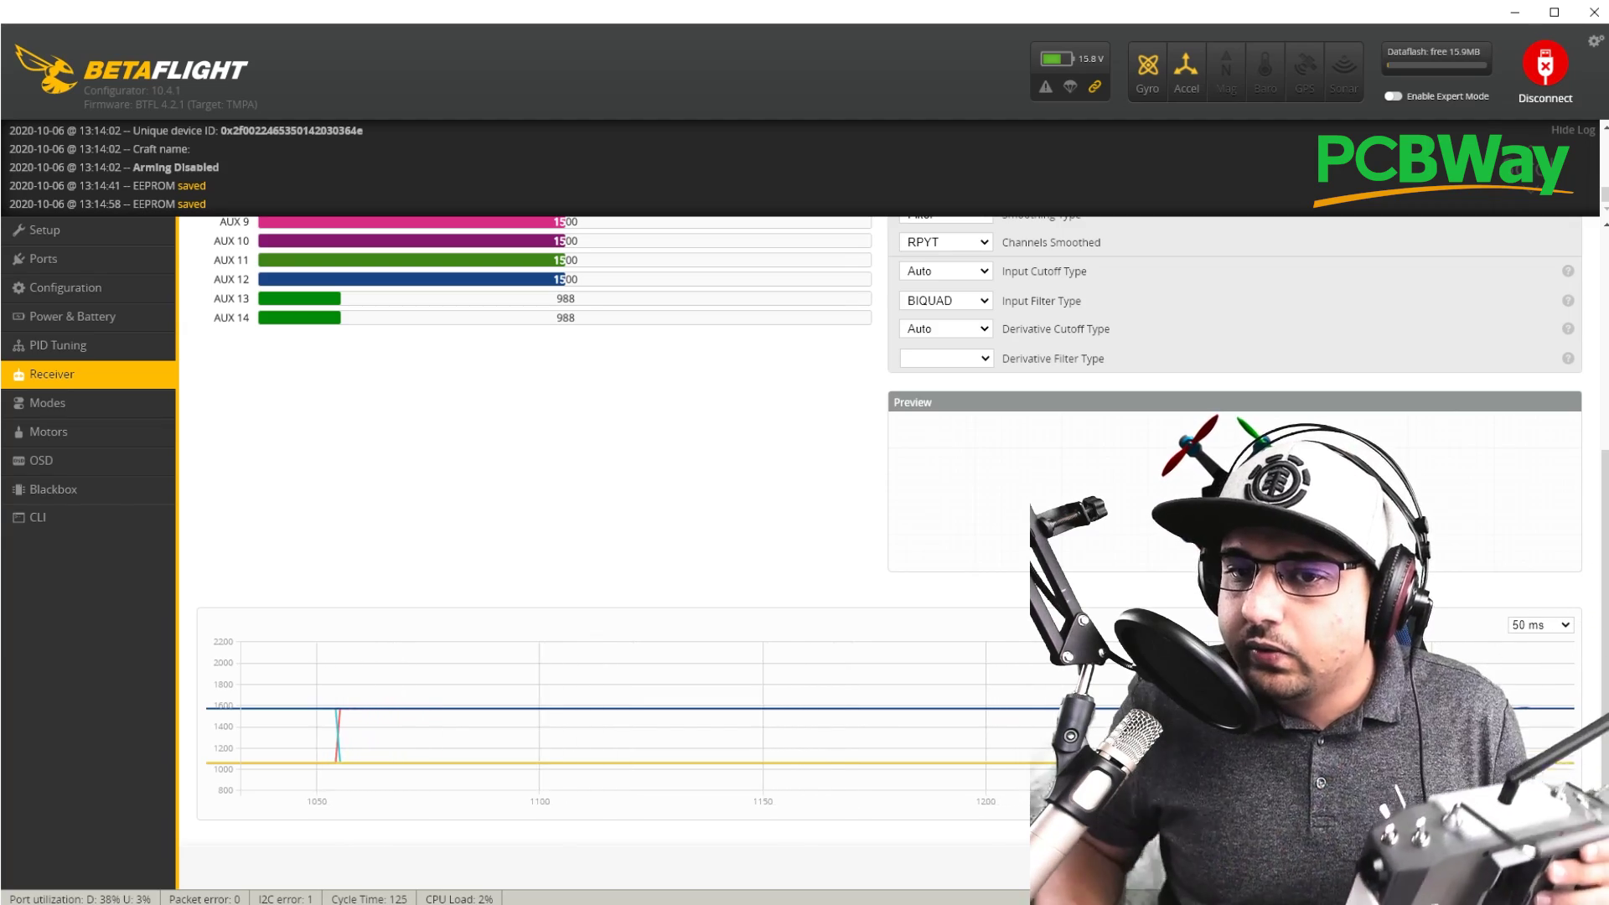
scroll(487, 366, up, 4)
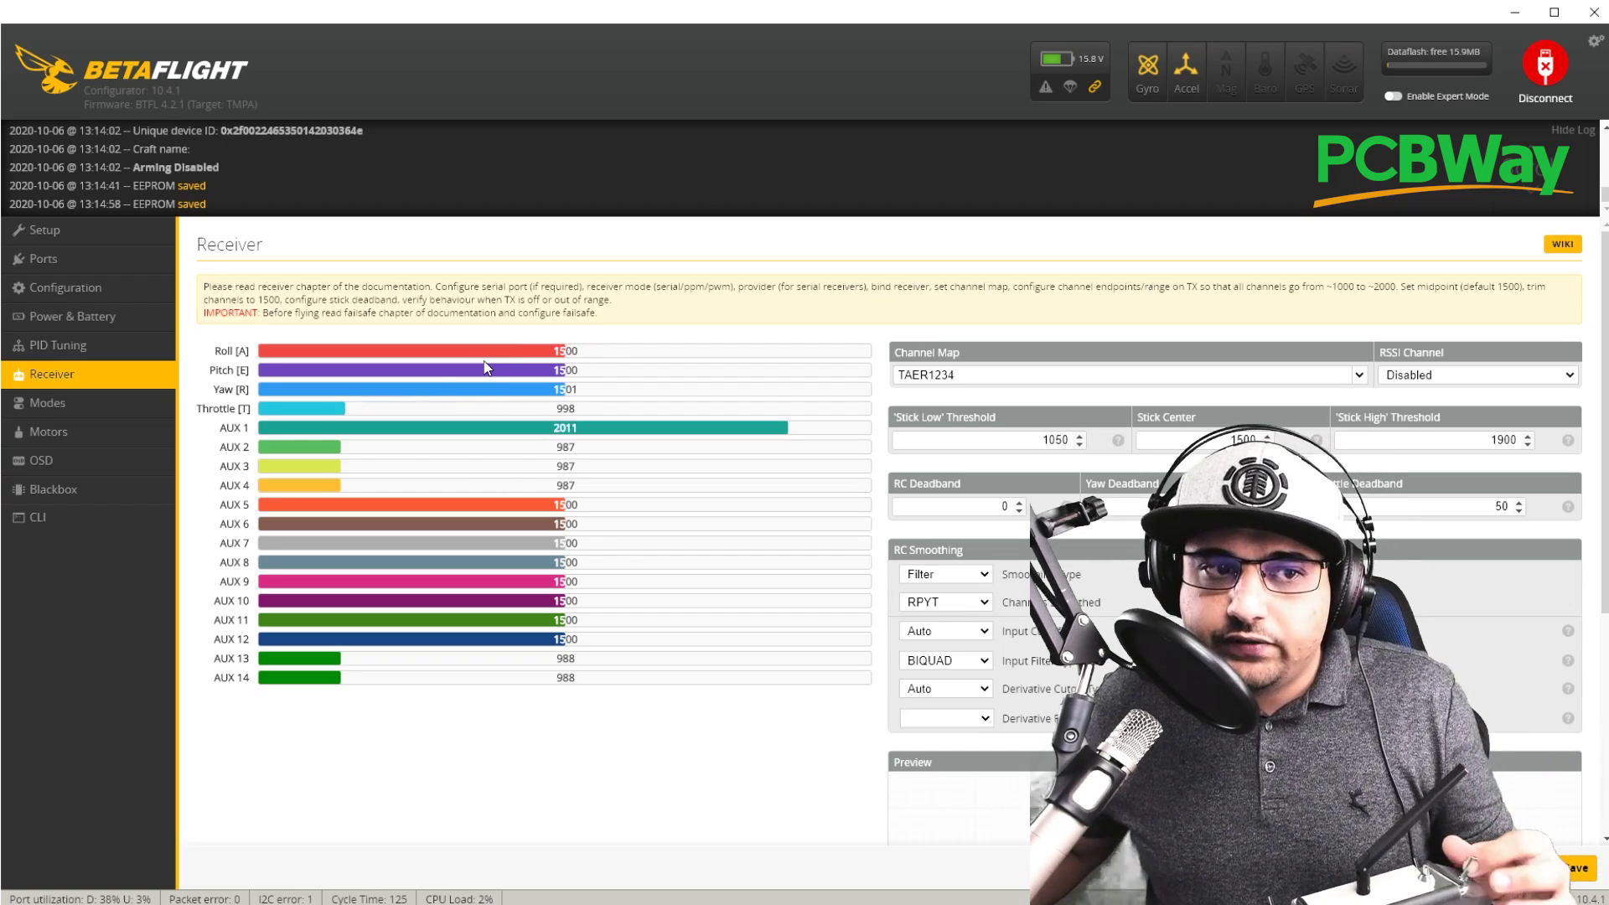
click(1590, 876)
Assign the ARM mode range to the AUX 1 channel and save the modes
click(104, 411)
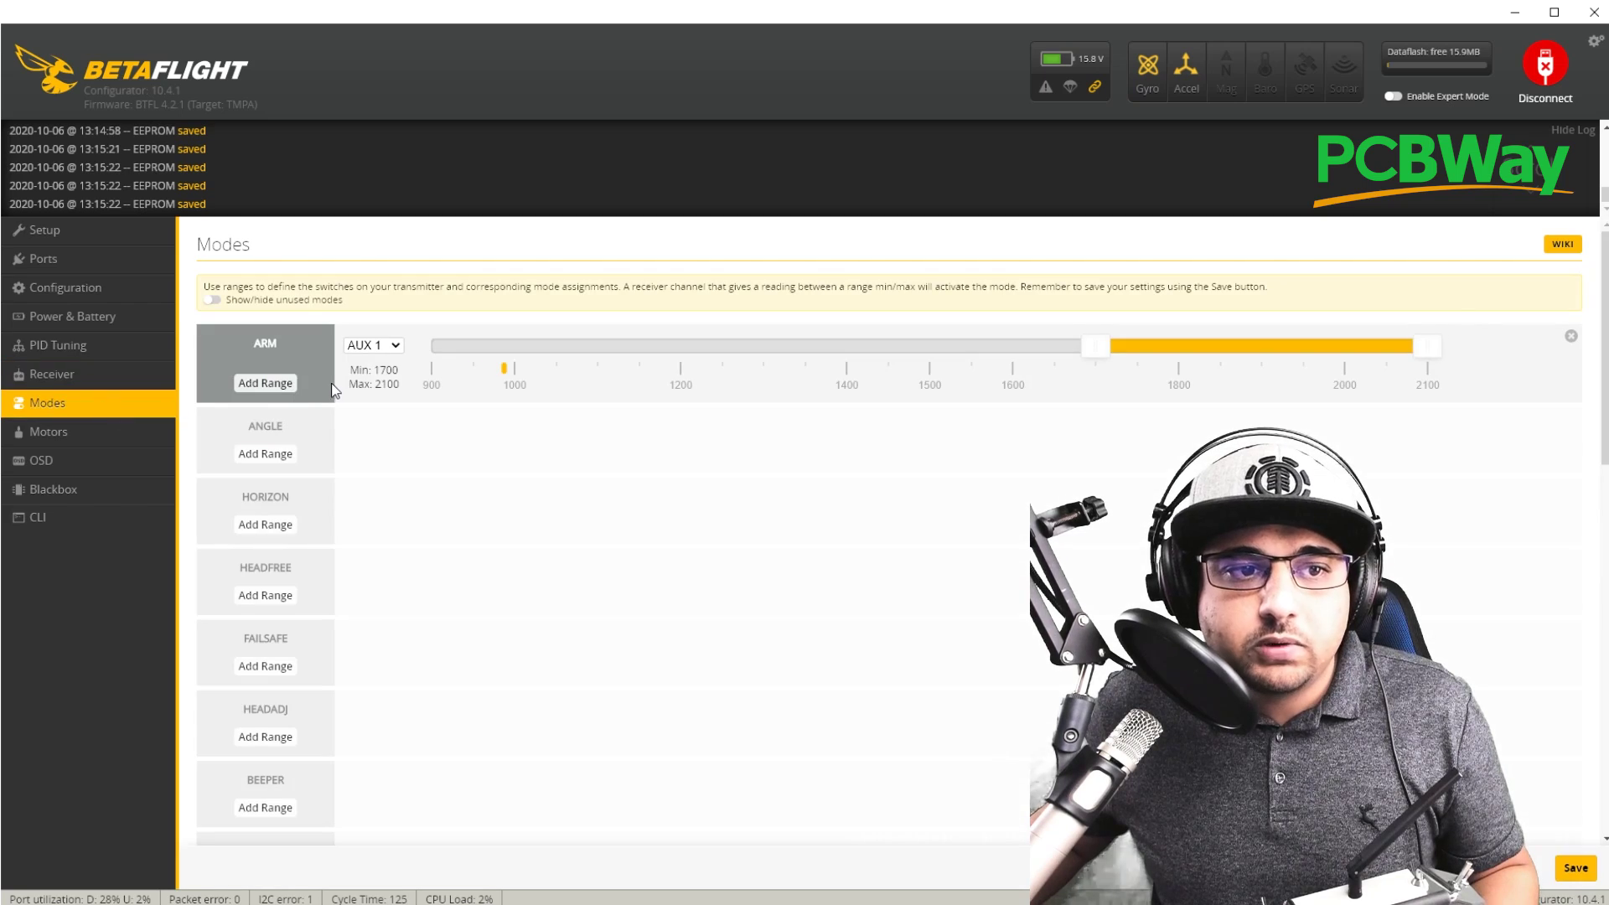
click(372, 346)
click(374, 361)
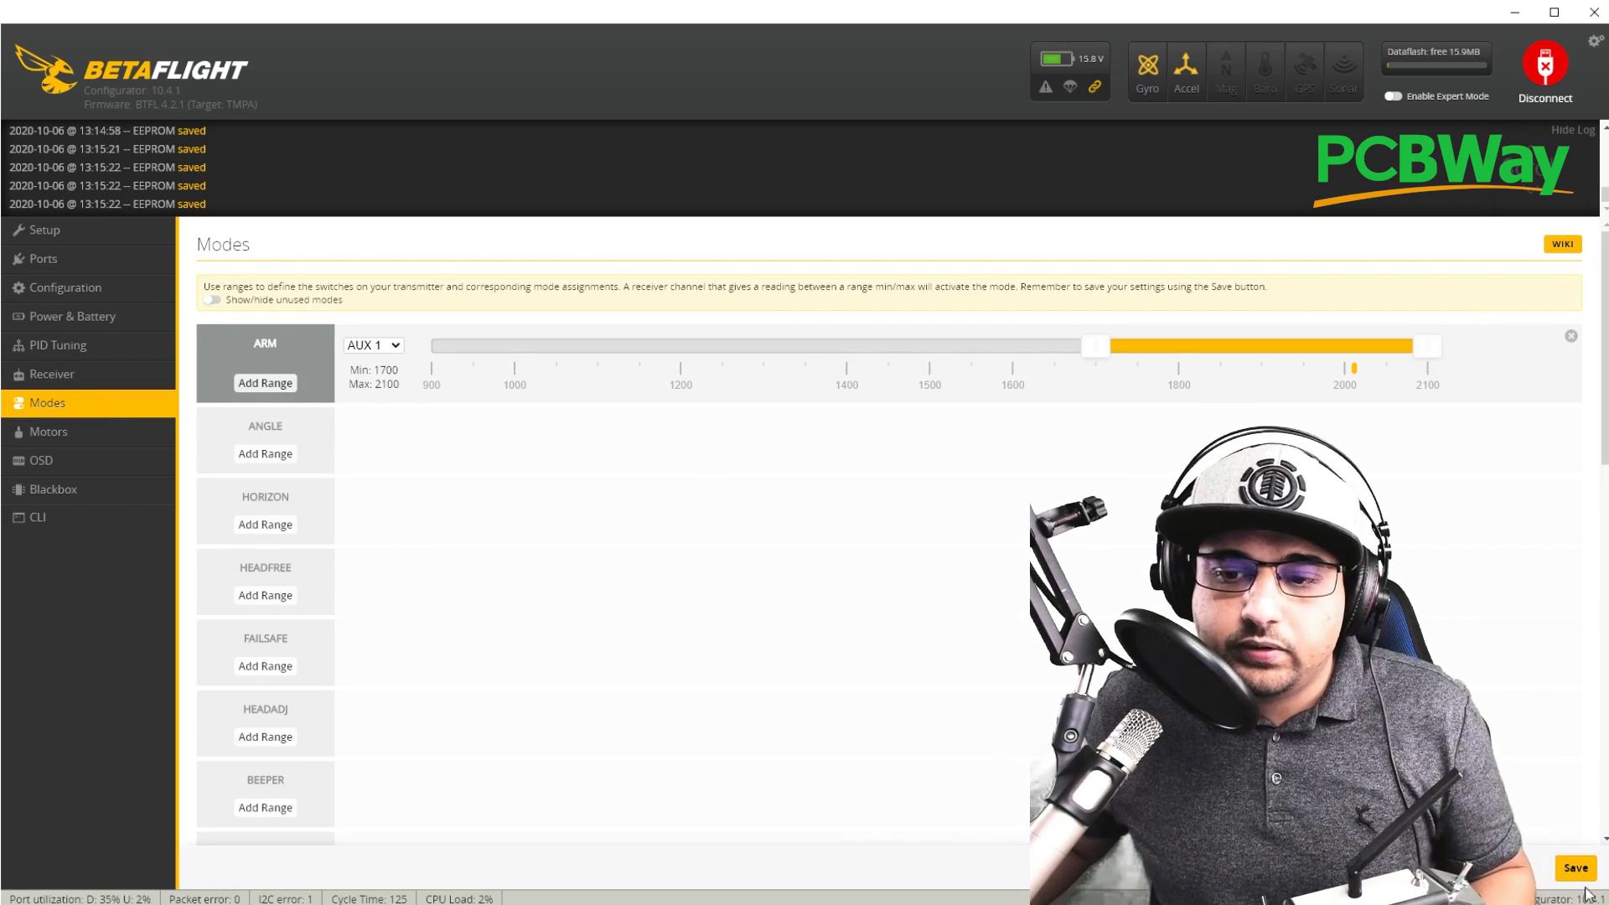
Enable motor test mode by accepting the risks, and try the master motor slider
click(61, 433)
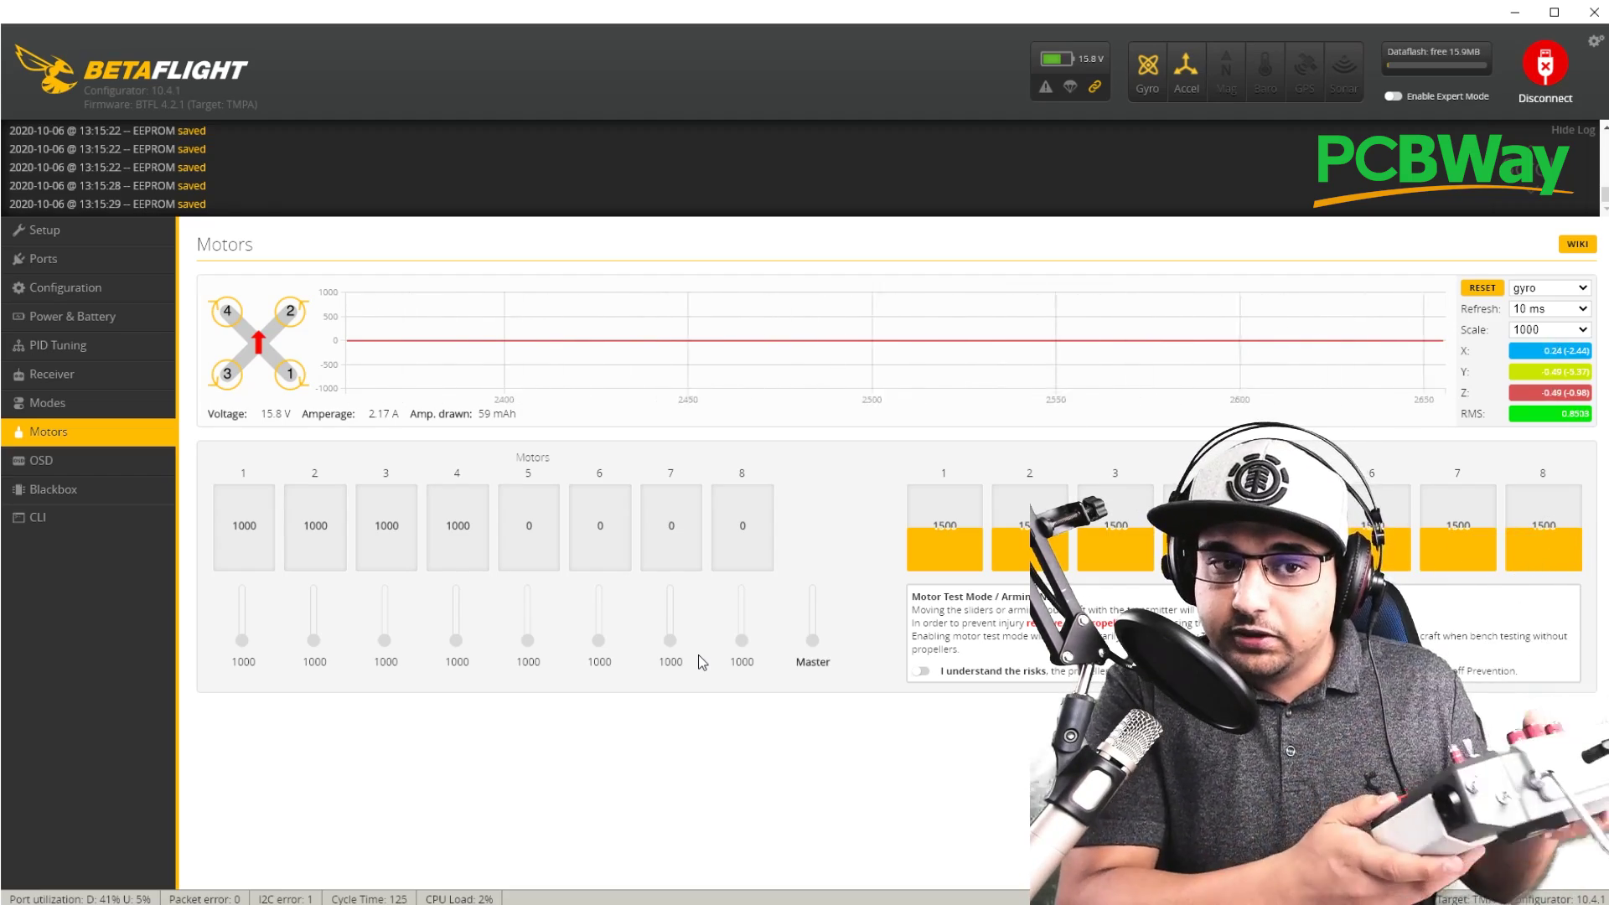
click(921, 670)
drag(812, 641, 819, 656)
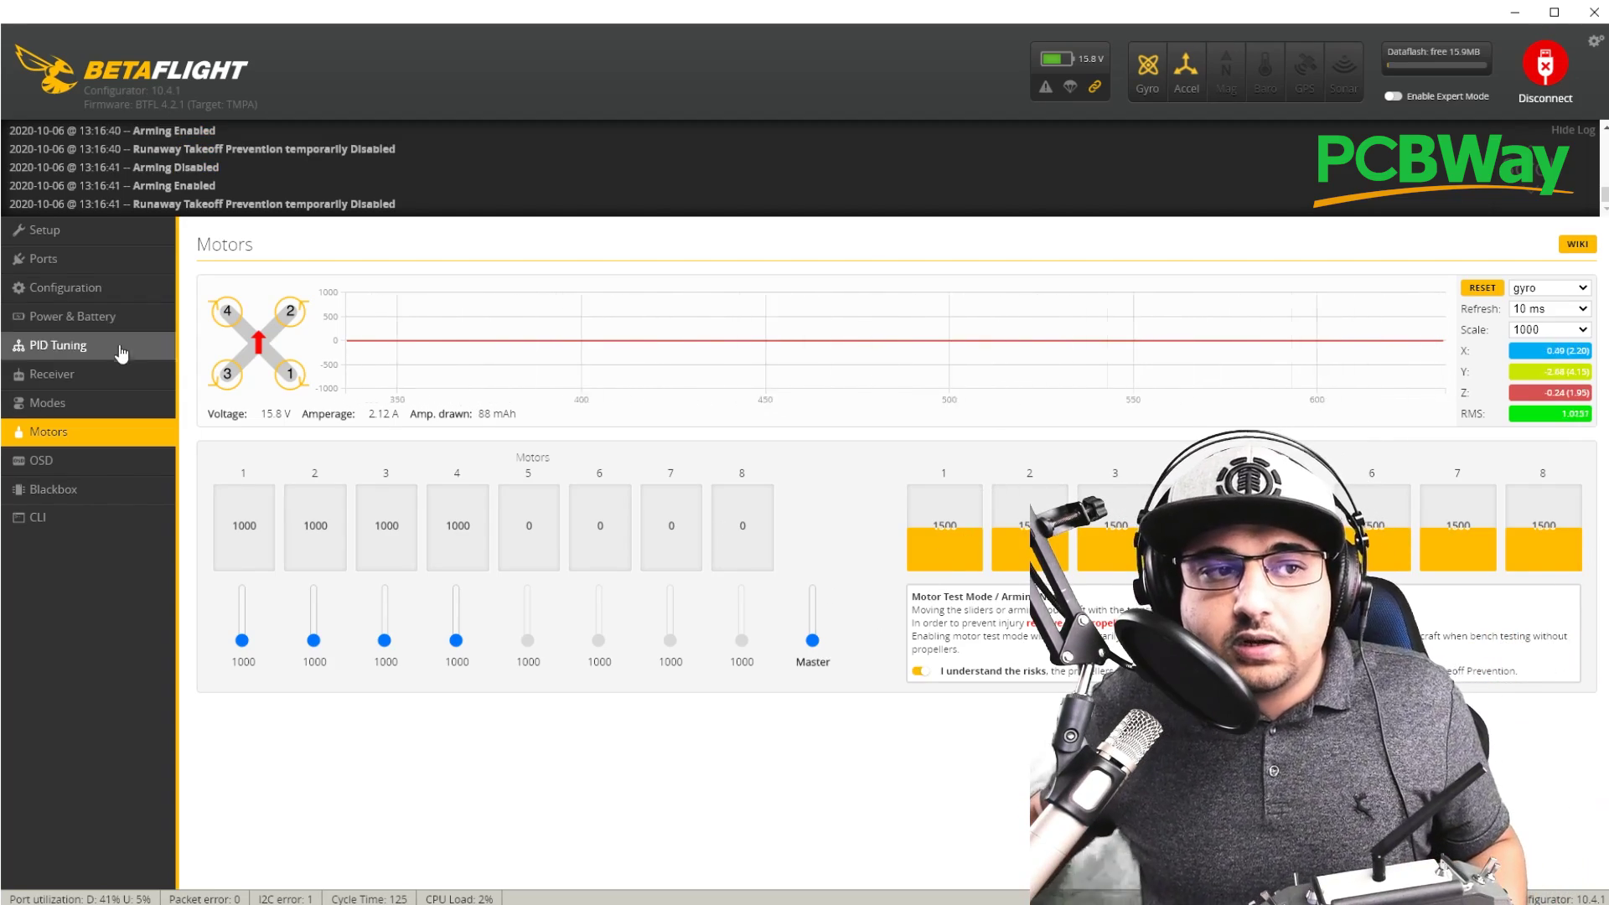
Run the status command in the CLI to list the arming disable flags
click(109, 523)
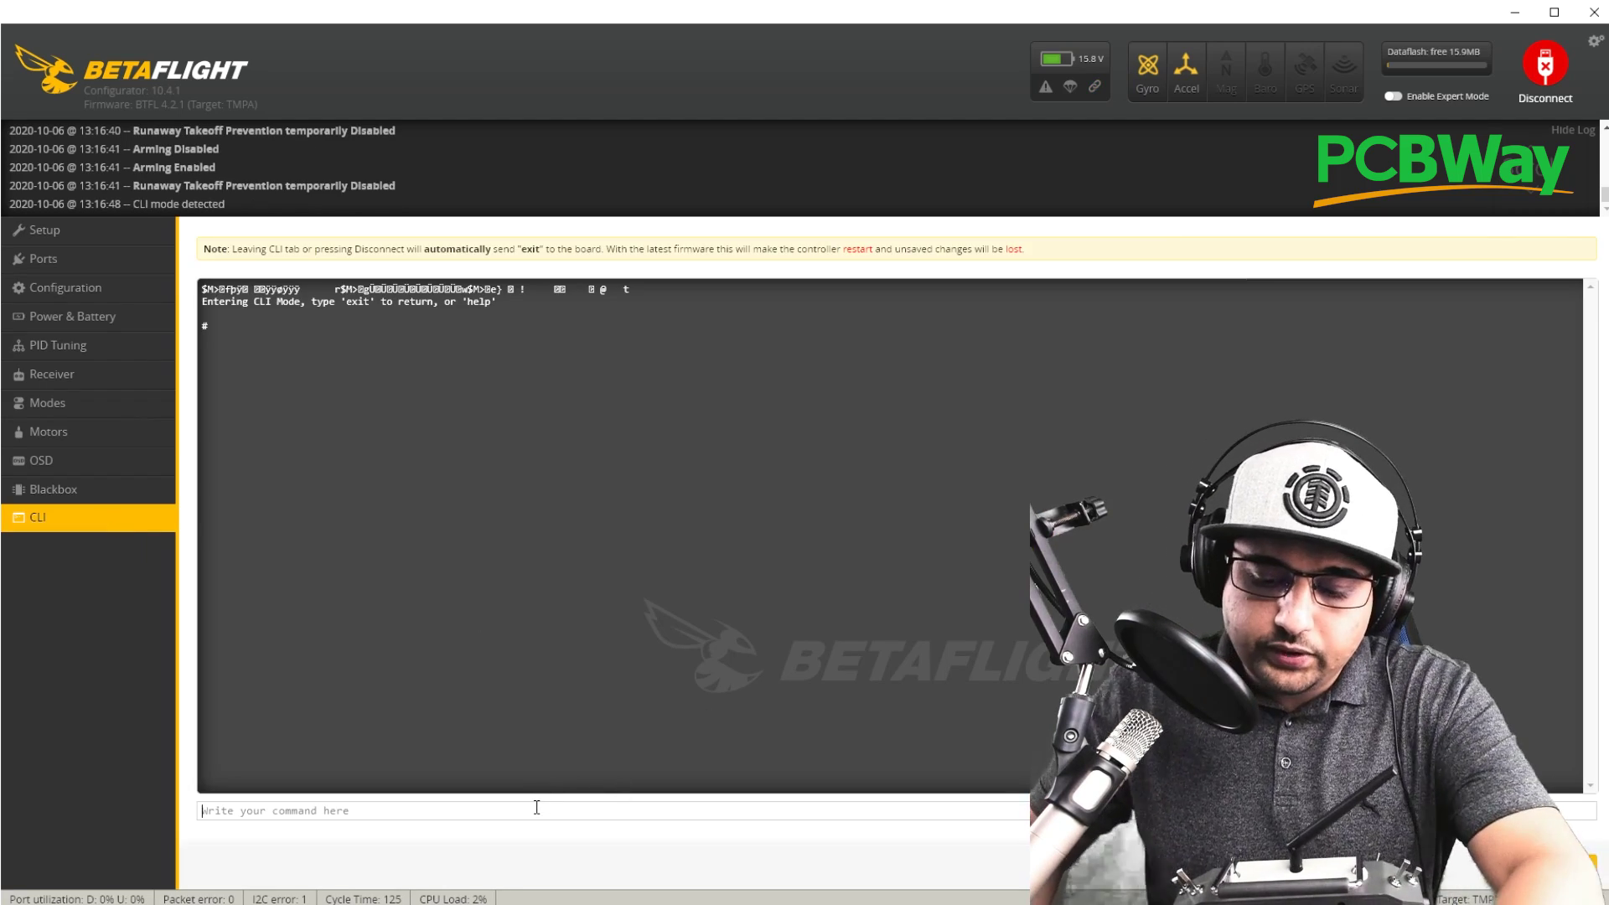
text(status)
key(Return)
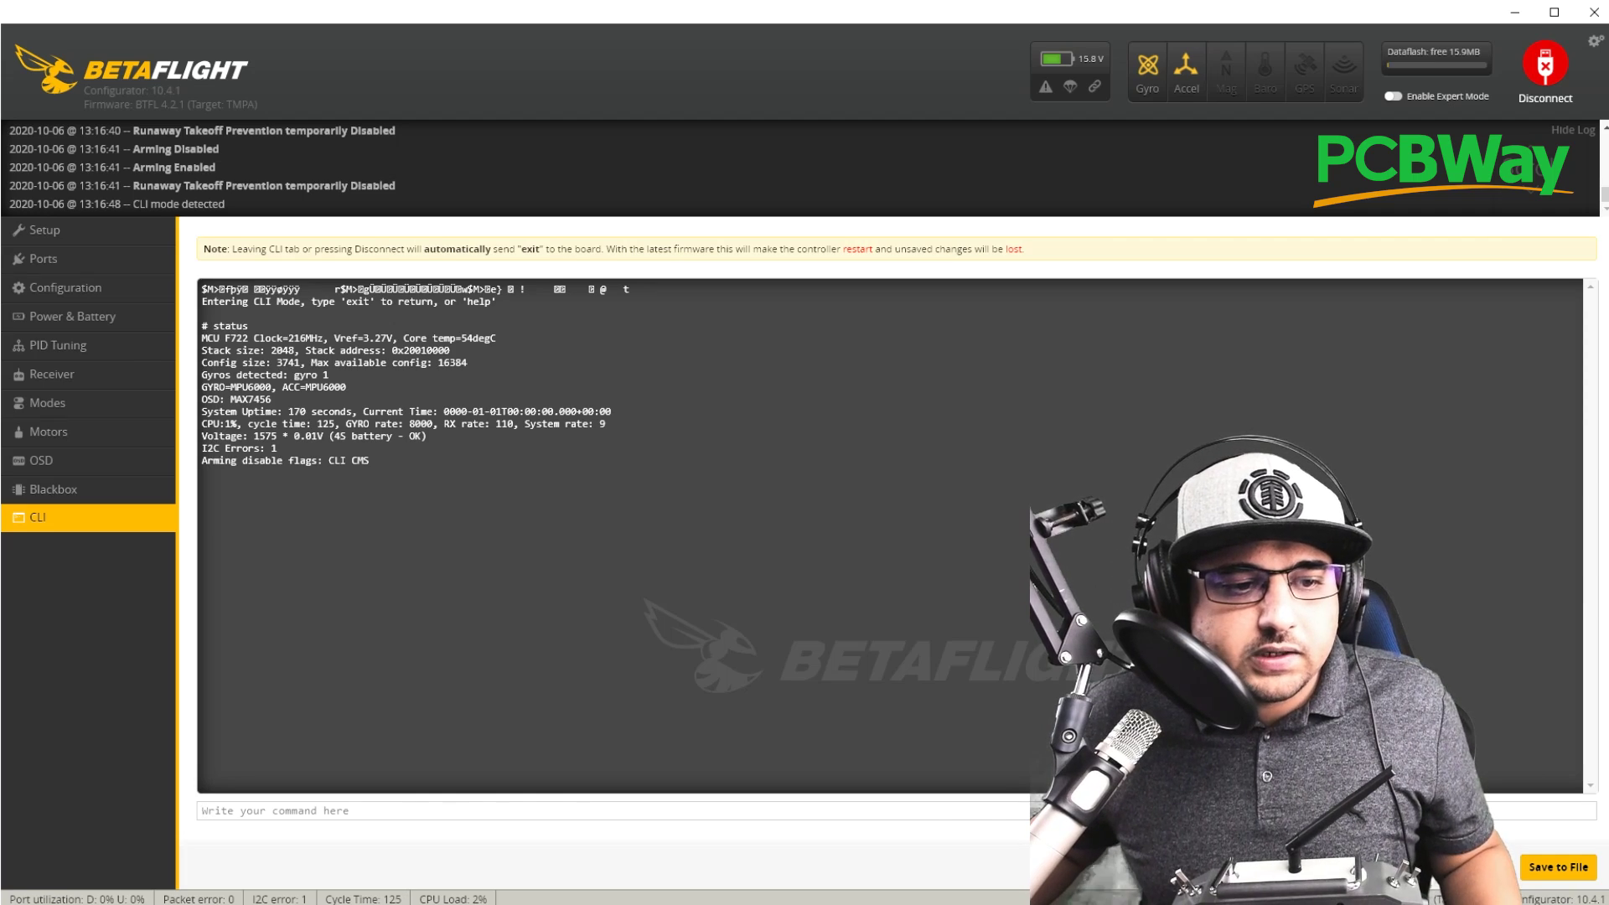
Switch to the browser and copy the flag name ARMING_DISABLED_CMS_MENU from the enum in runtime_config.h
key(alt+Tab)
scroll(511, 455, up, 1)
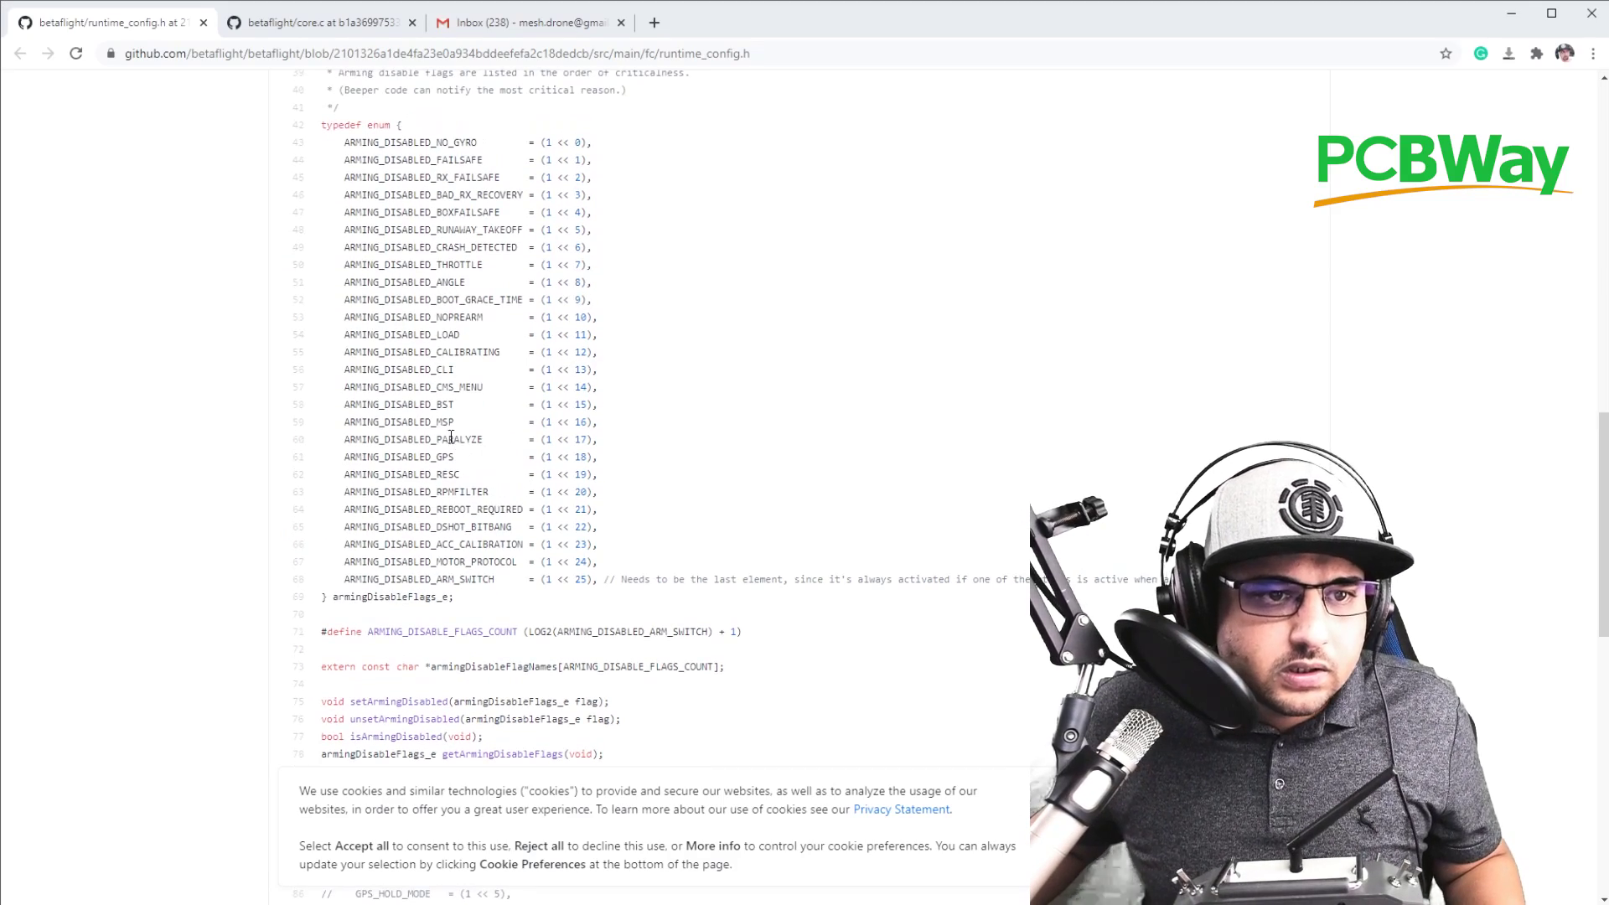
double_click(469, 389)
right_click(471, 392)
click(489, 403)
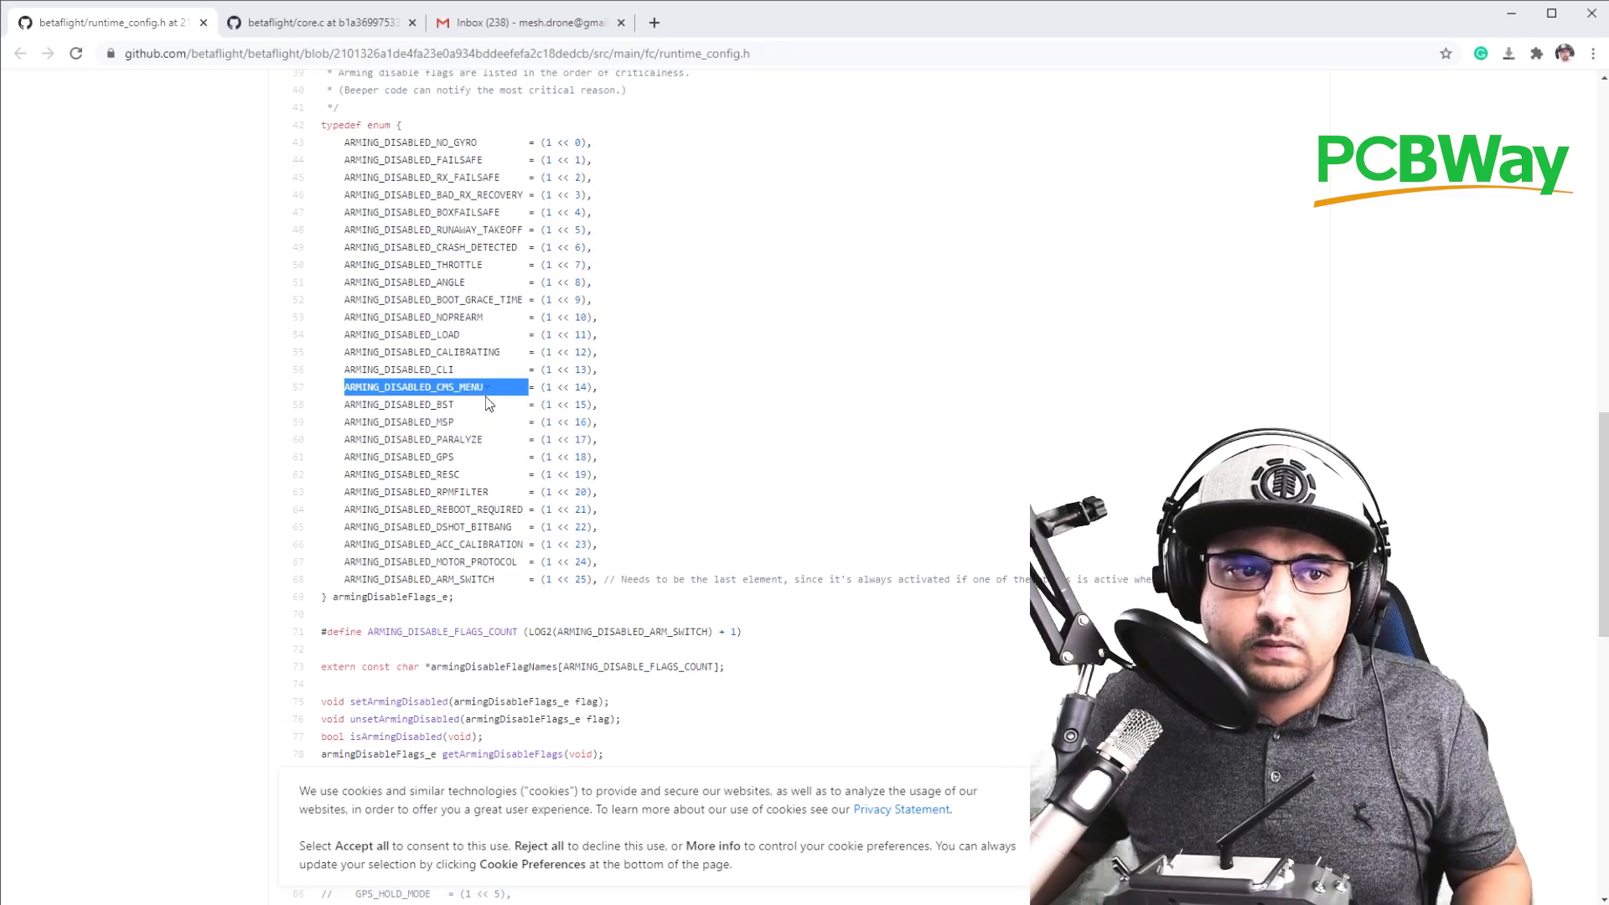
From the core.c page on GitHub, search the betaflight repository for ARMING_DISABLED_CMS_MENU
click(394, 23)
scroll(1089, 210, up, 15)
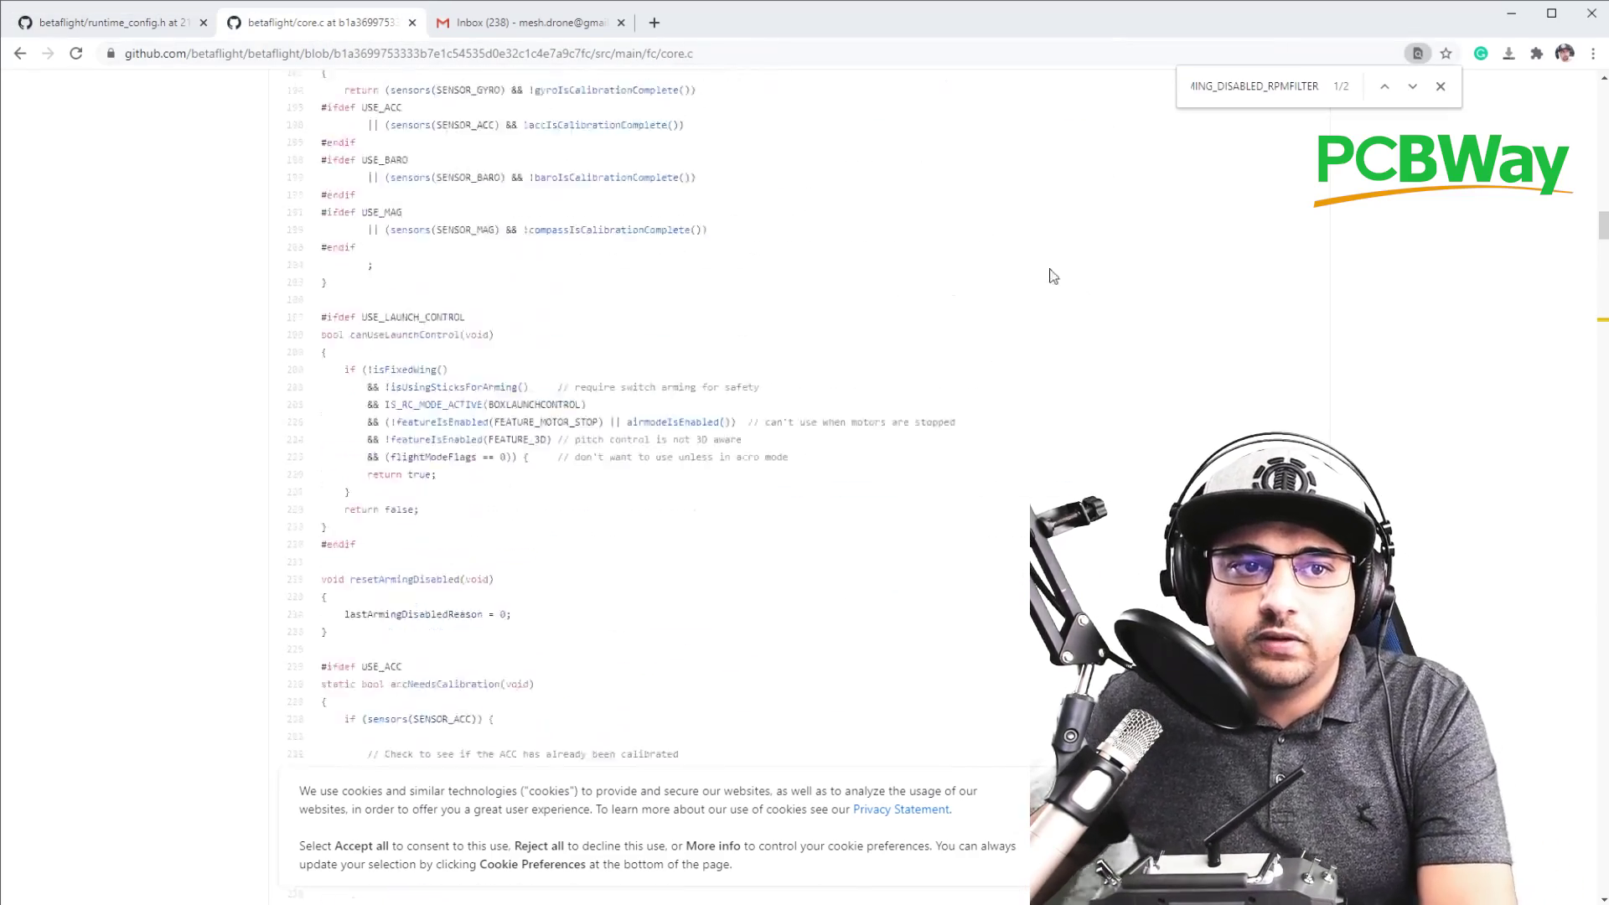
scroll(1415, 337, up, 10)
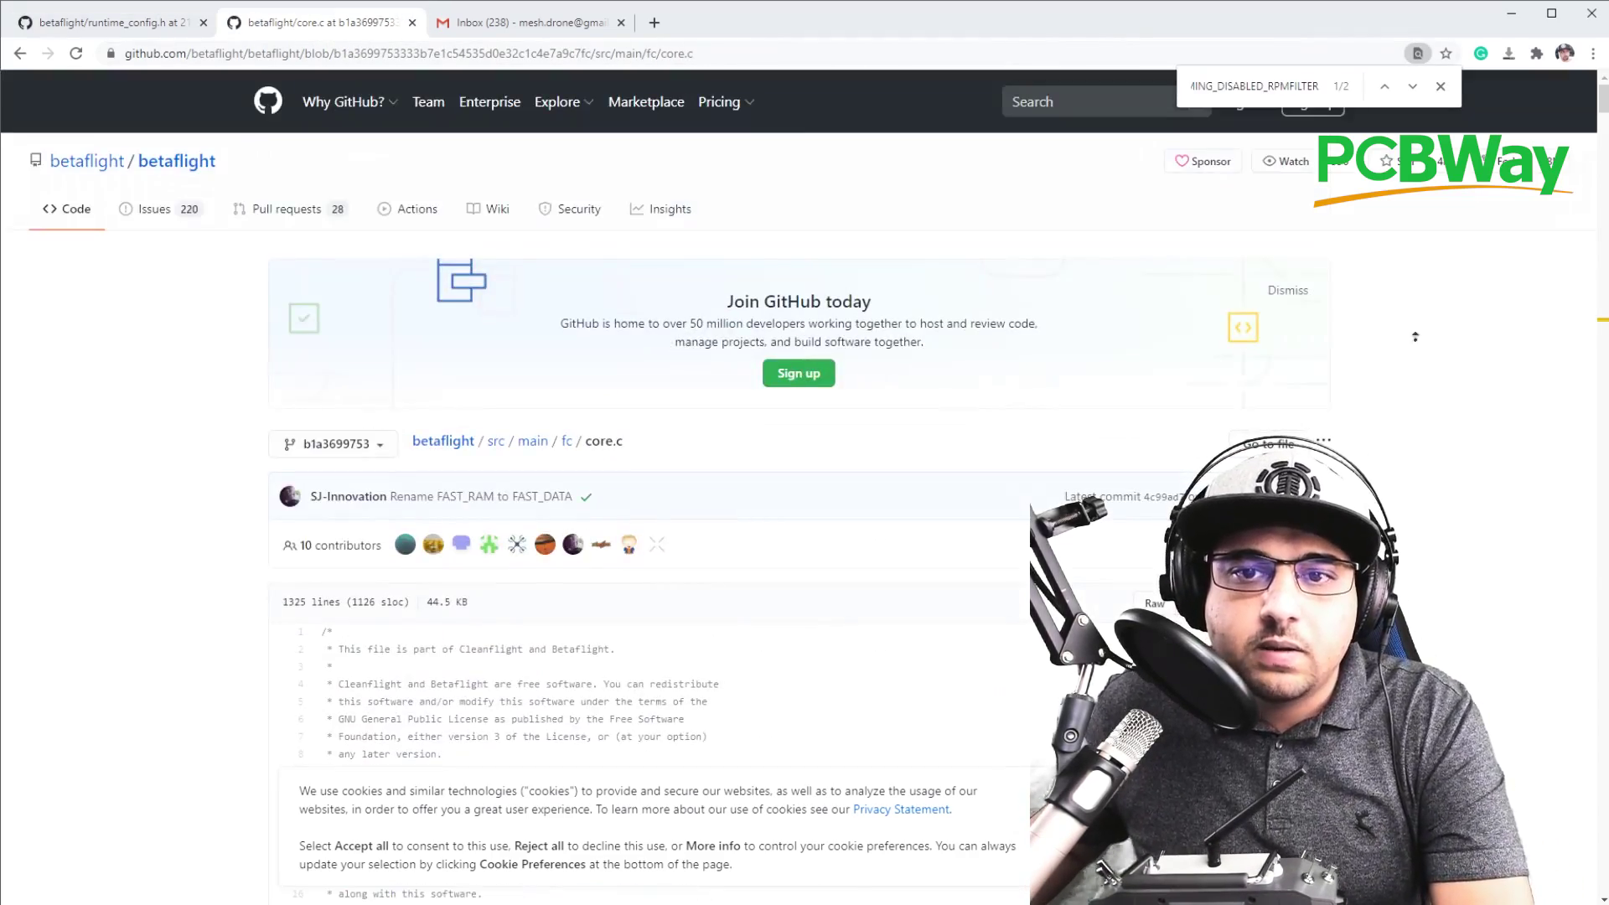
click(1103, 107)
key(ctrl+v)
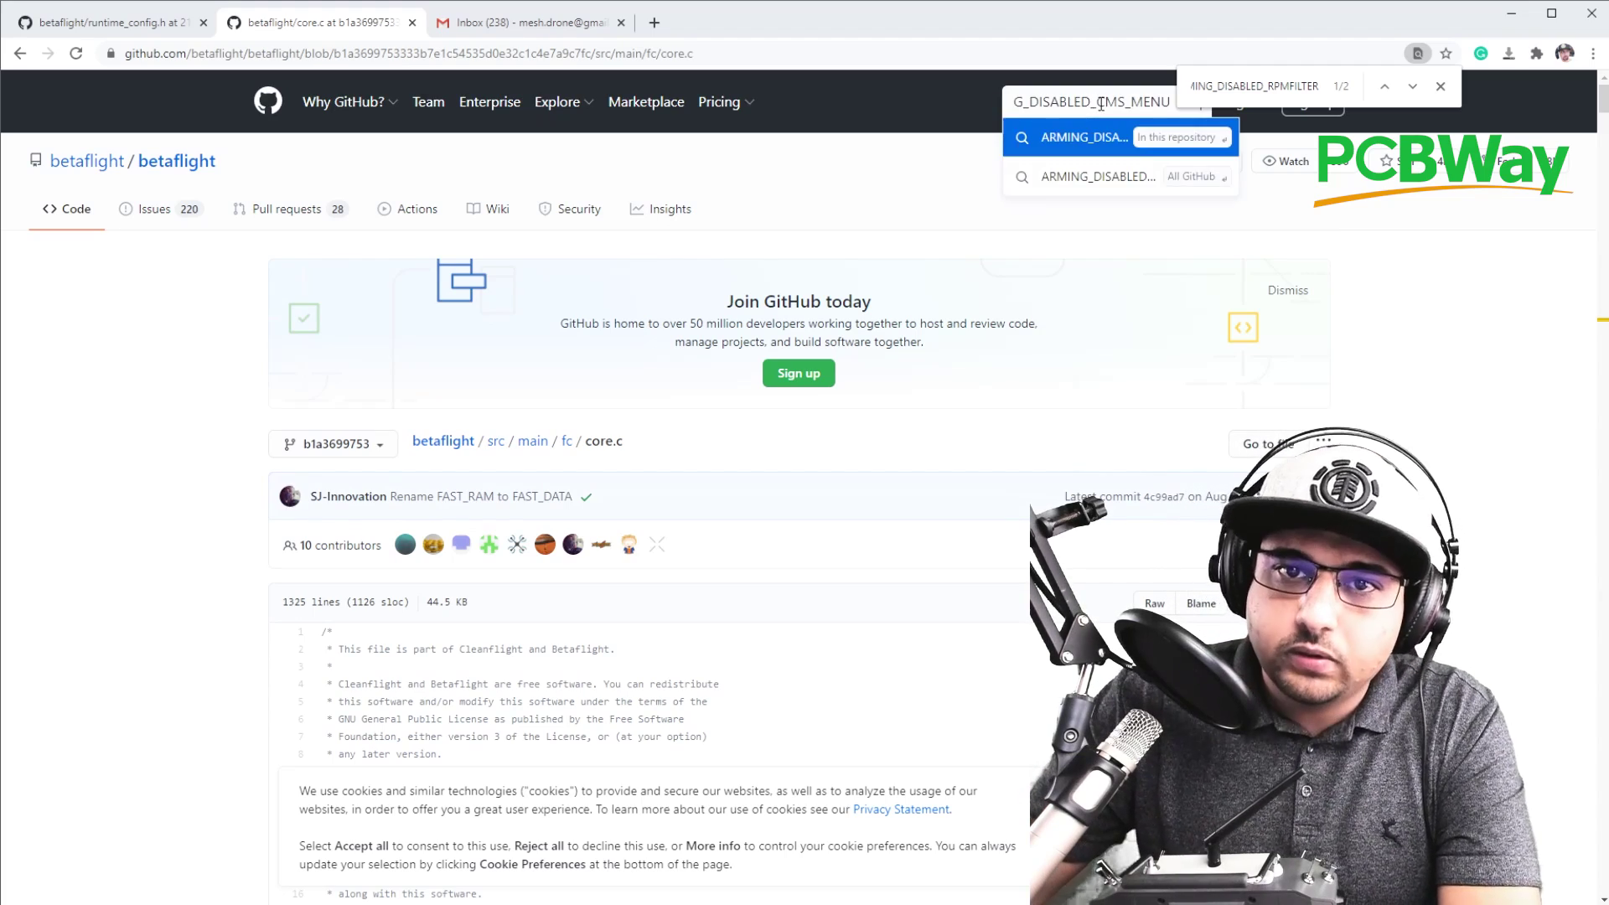
key(Return)
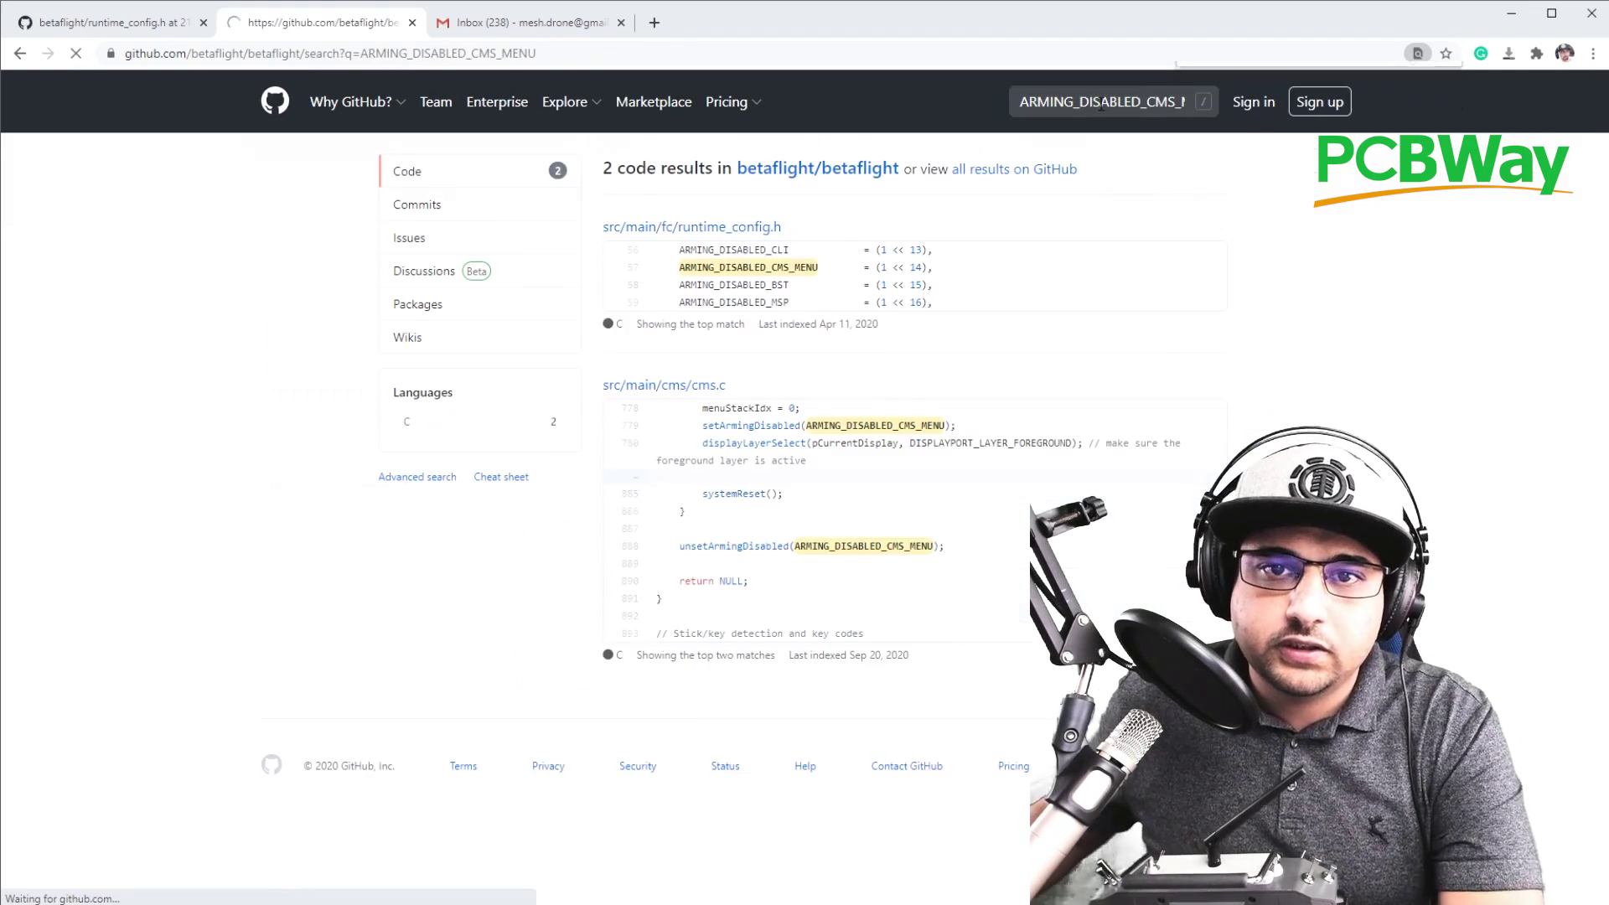
Open src/main/cms/cms.c from the search results in a new tab and look through its beginning
middle_click(687, 385)
click(541, 30)
scroll(781, 495, down, 20)
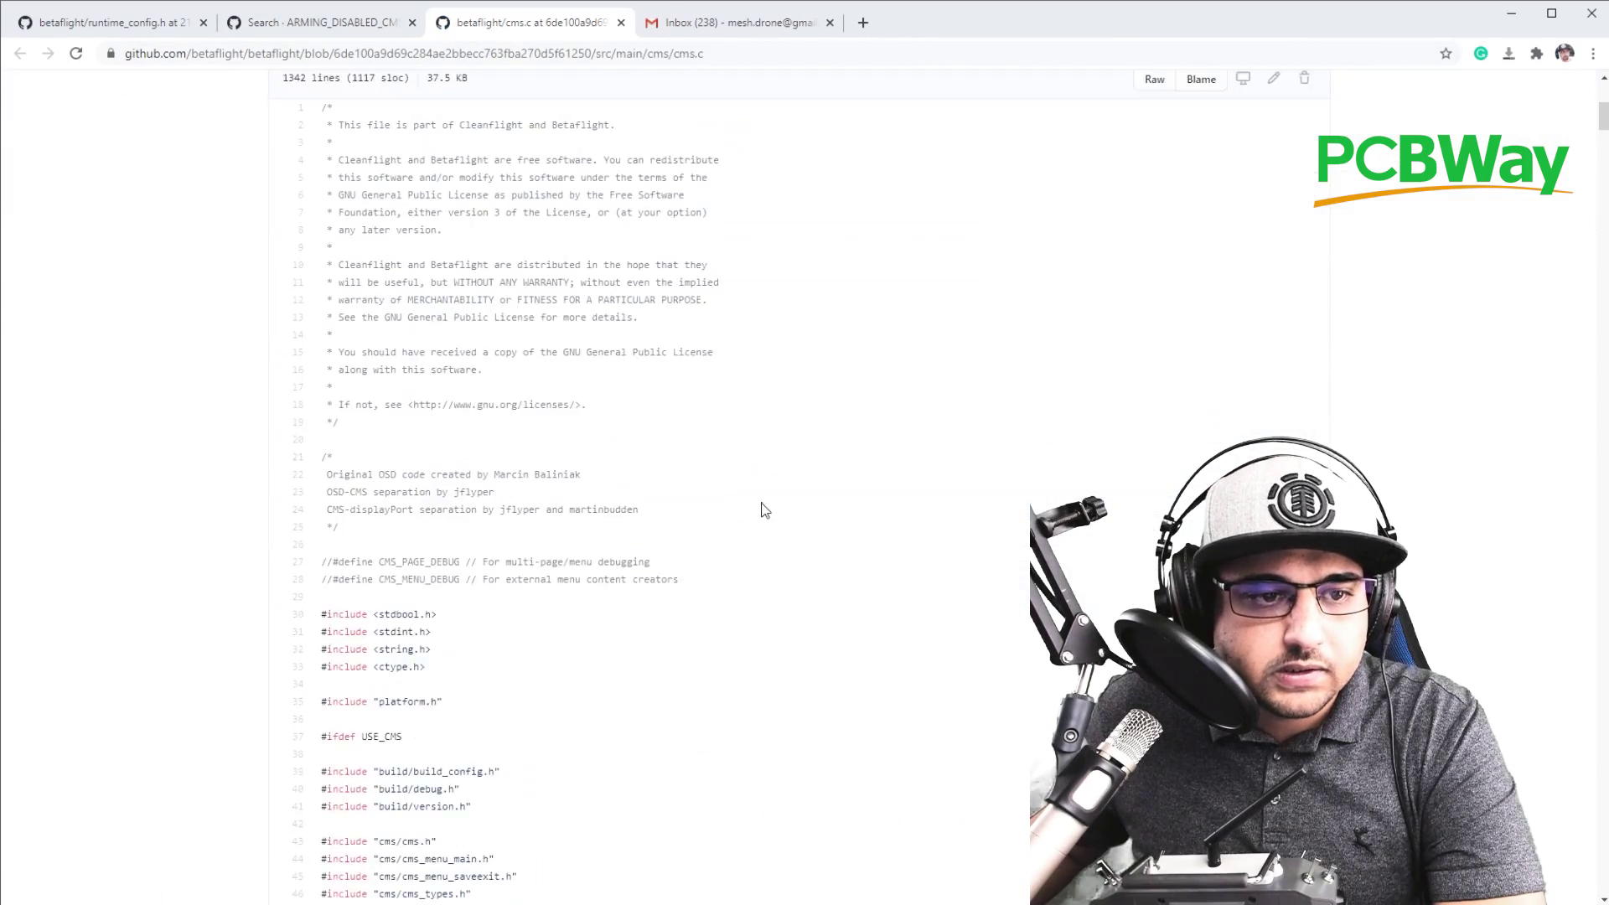
Find ARMING_DISABLED_CMS_MENU in cms.c and examine the surrounding cmsMenuOpen code, including the comment about grabbing the display
key(ctrl+f)
text(cmd)
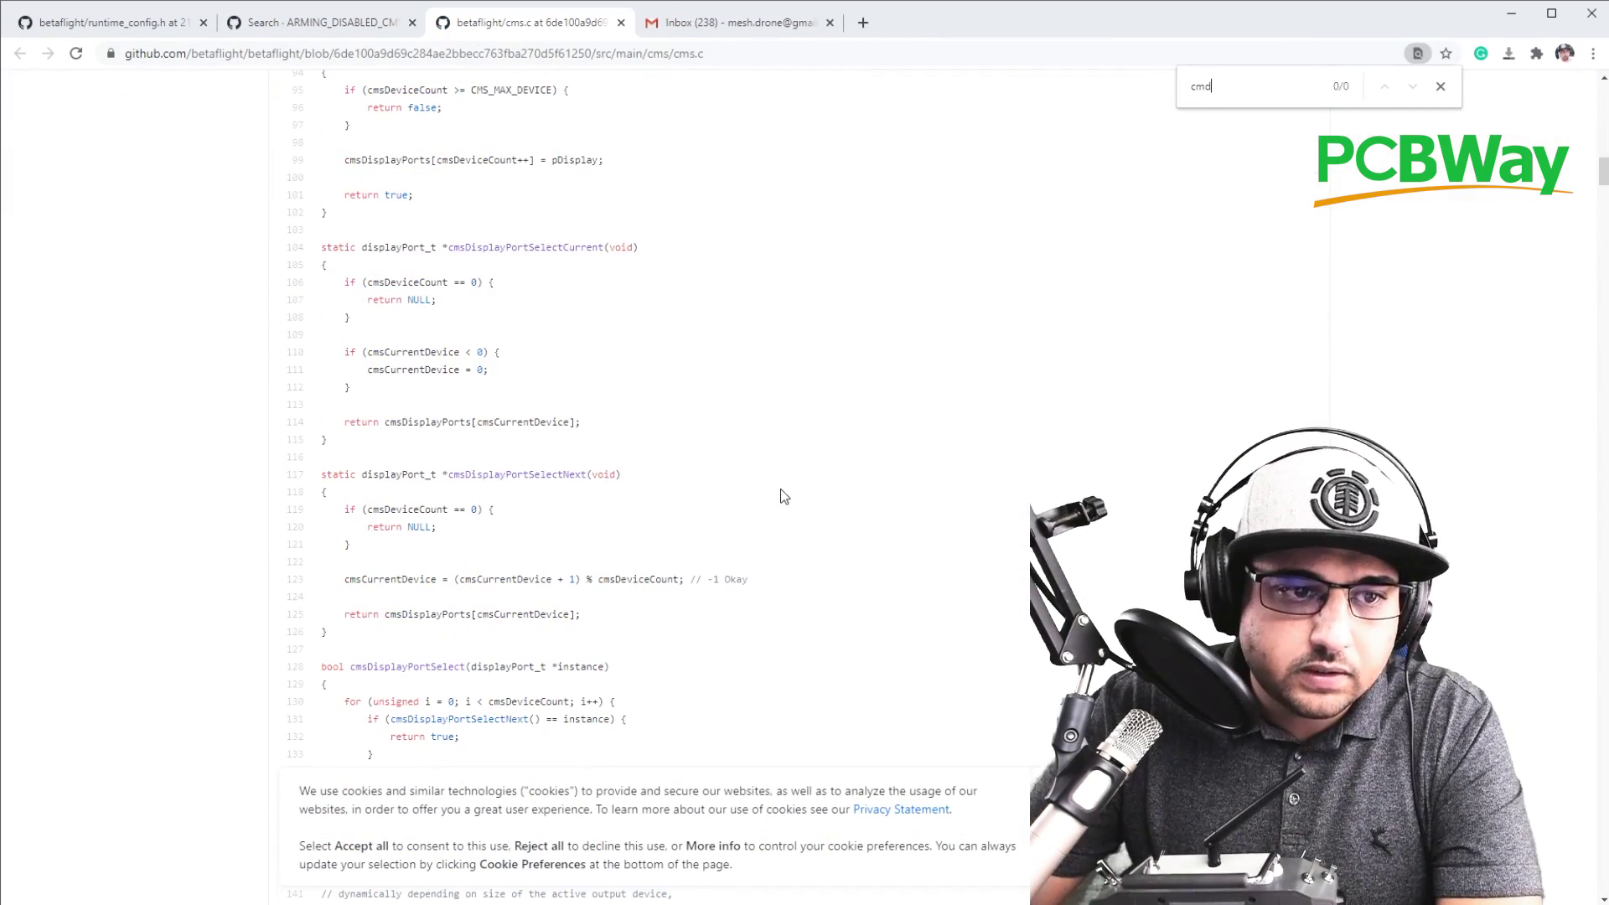
key(ctrl+f)
key(ctrl+v)
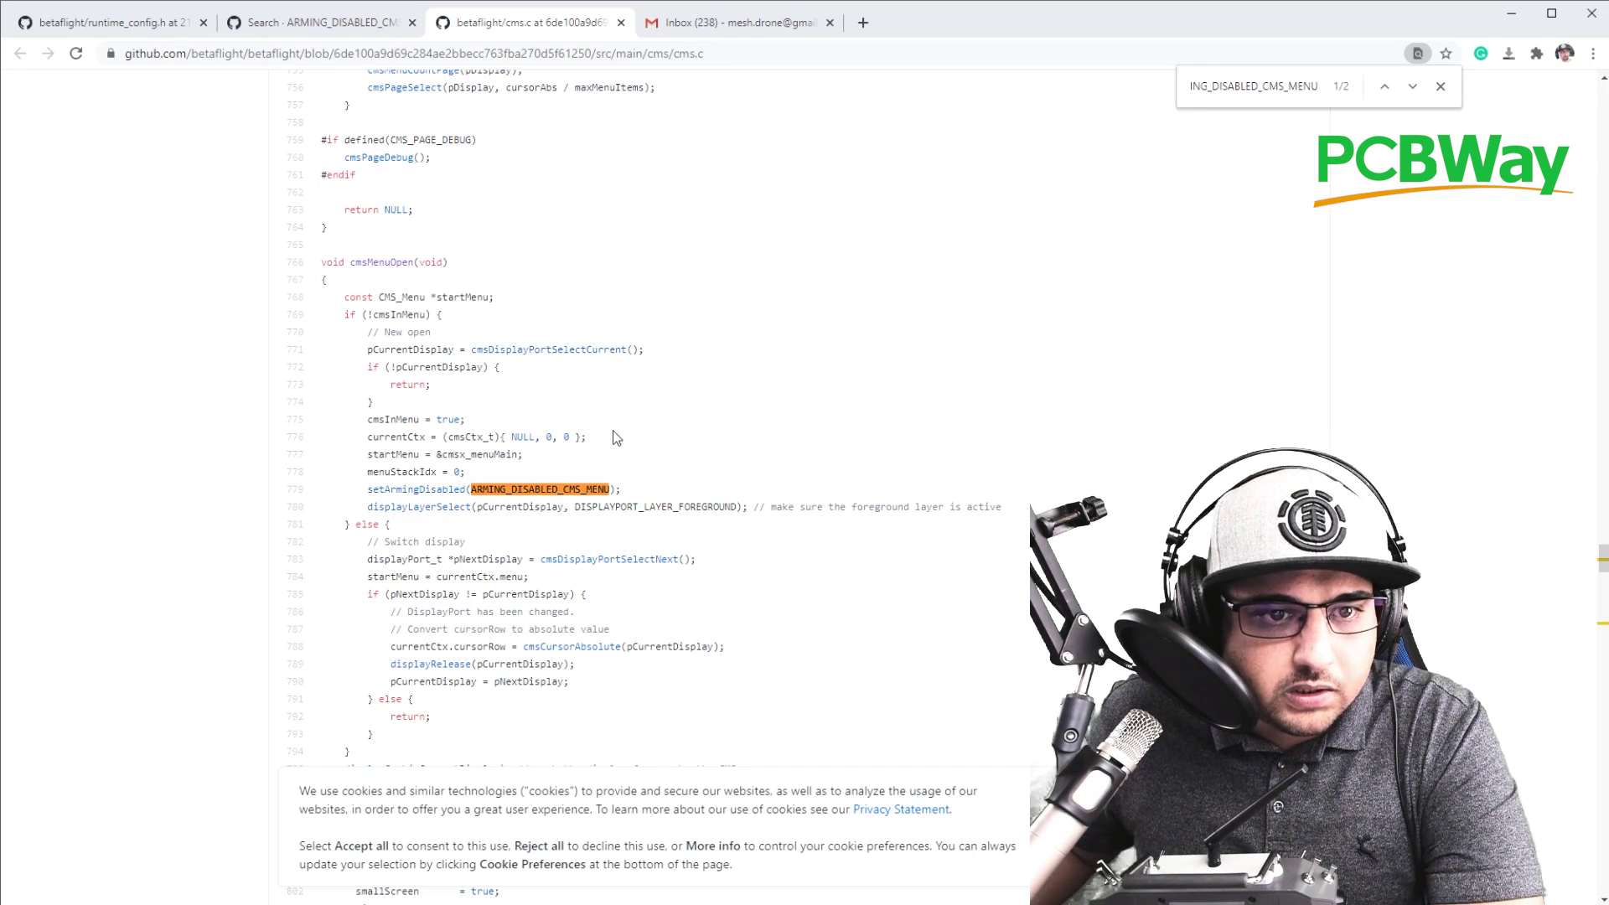
scroll(741, 528, down, 4)
double_click(706, 419)
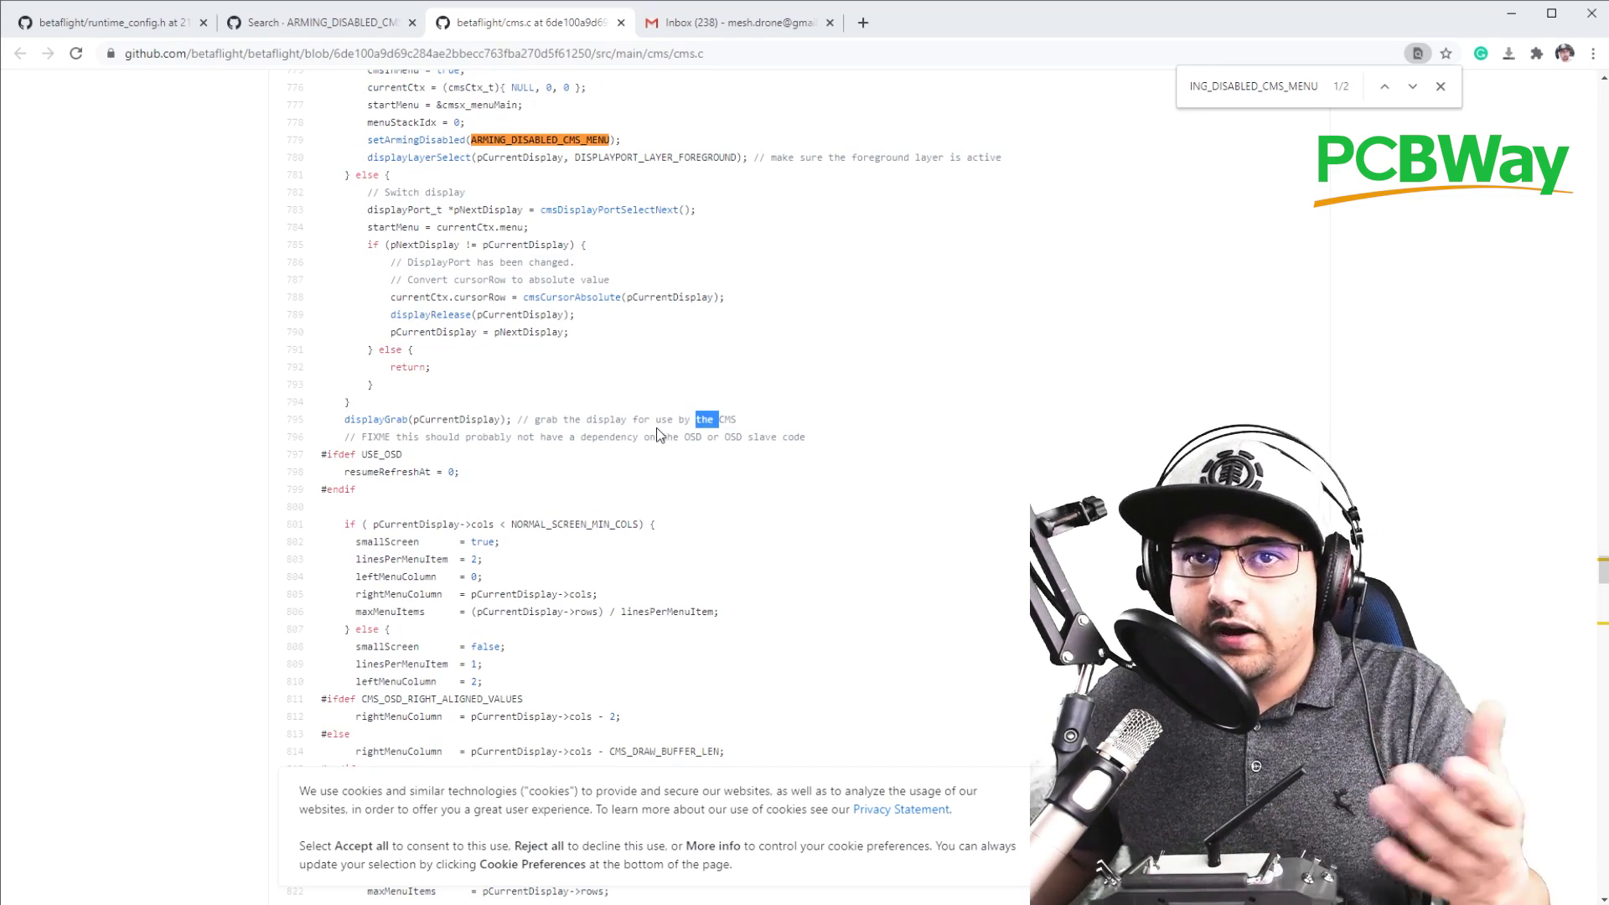
Switch to Betaflight Configurator, reconnect the flight controller, and turn motor test mode on and off again
click(306, 24)
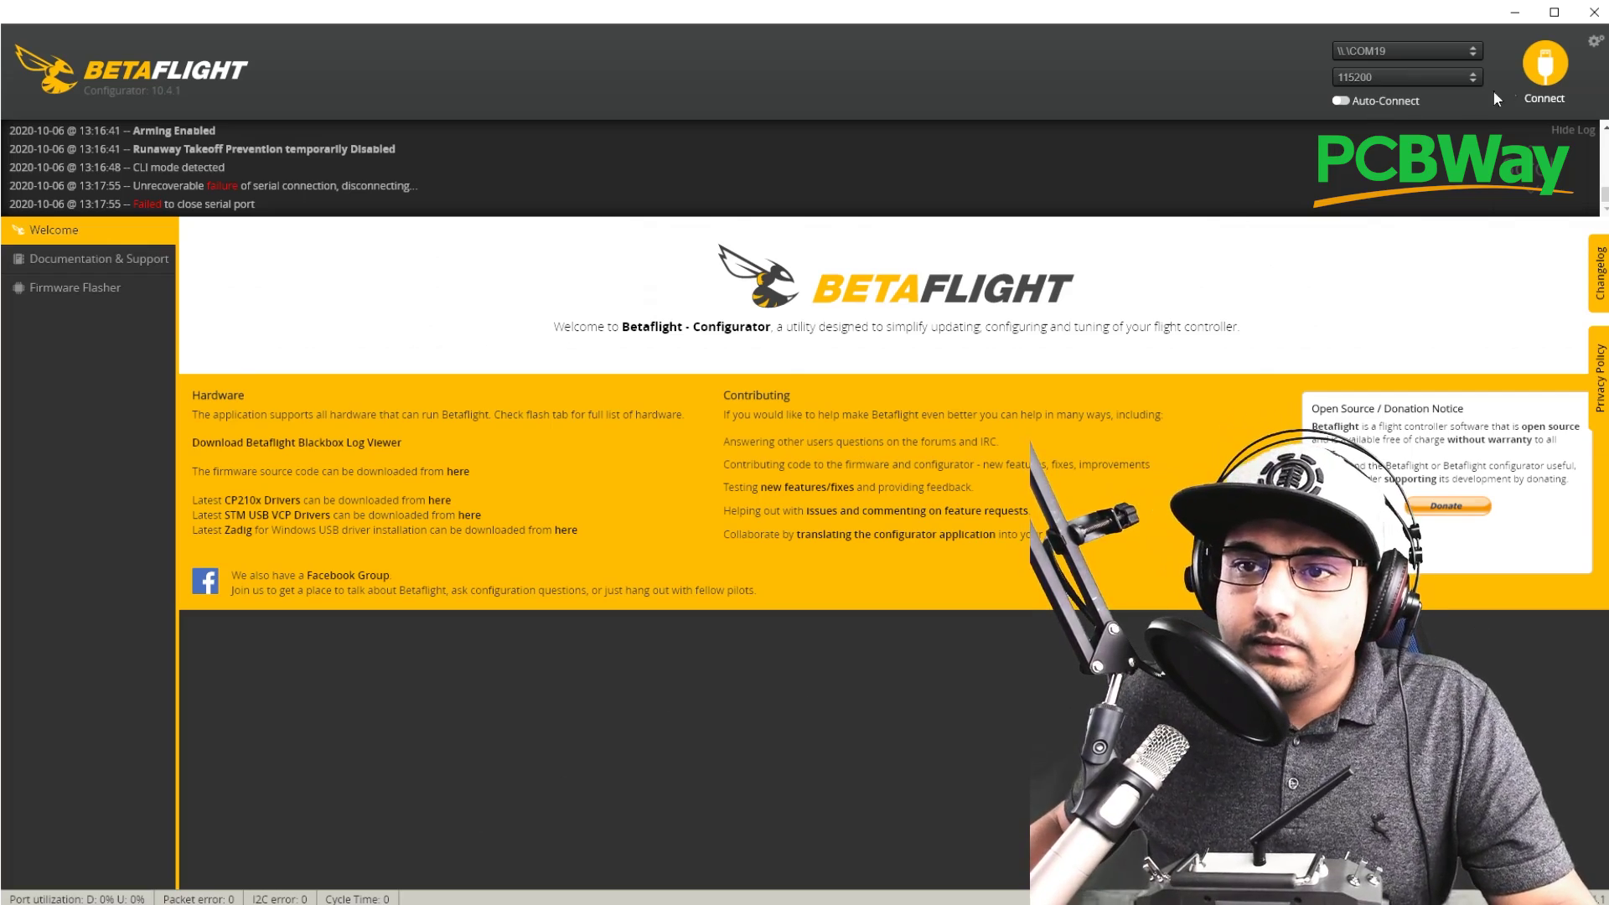
click(1545, 65)
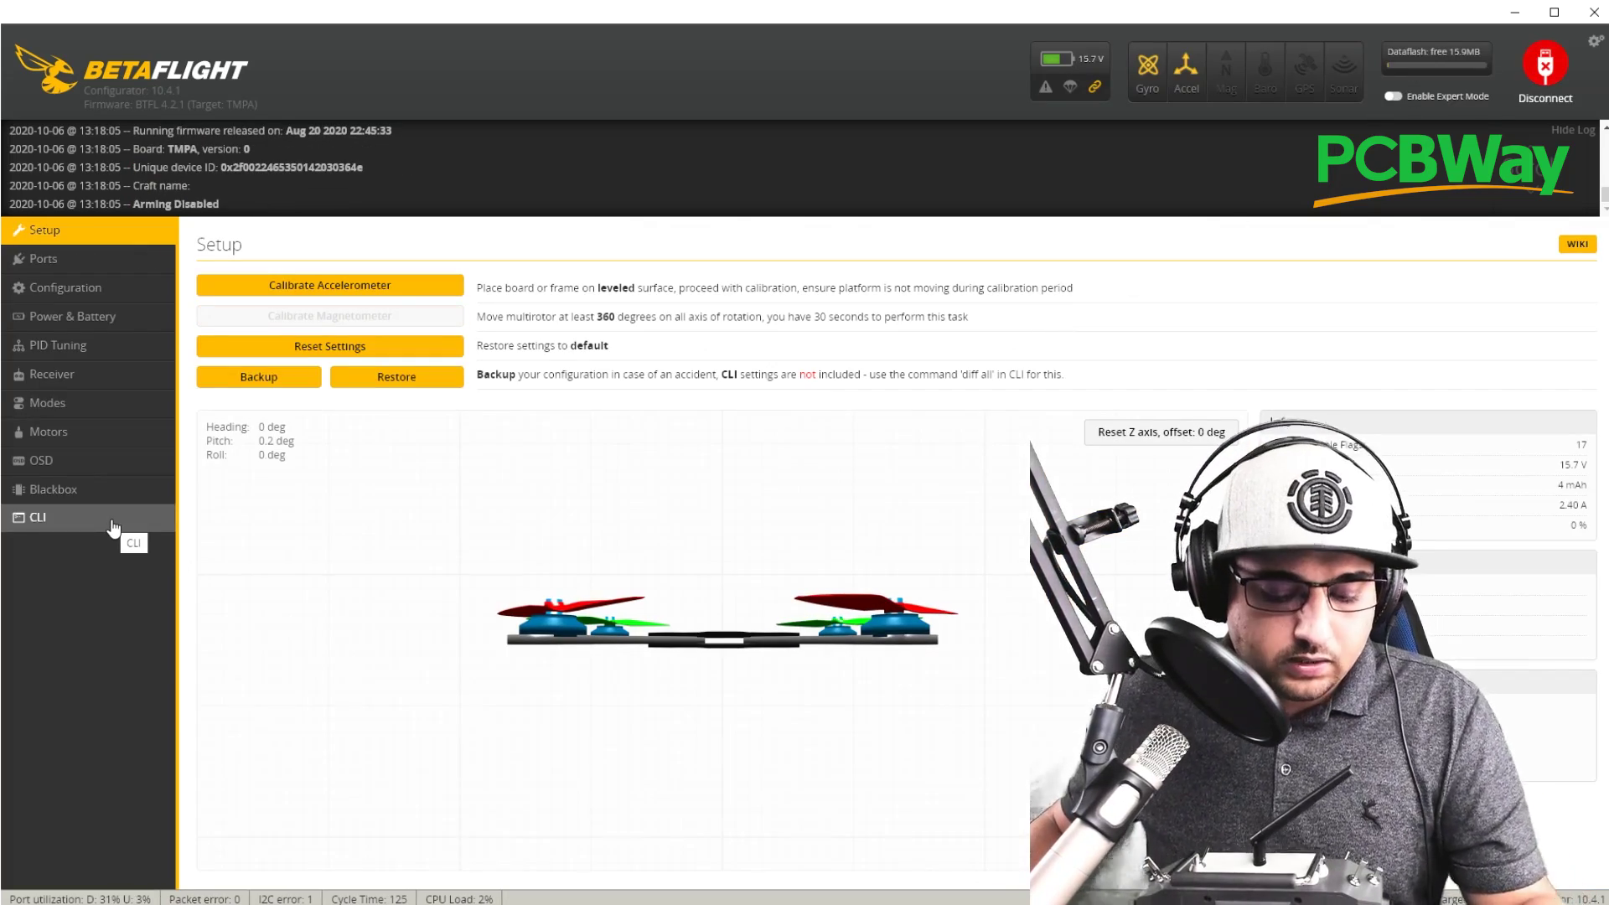
click(126, 429)
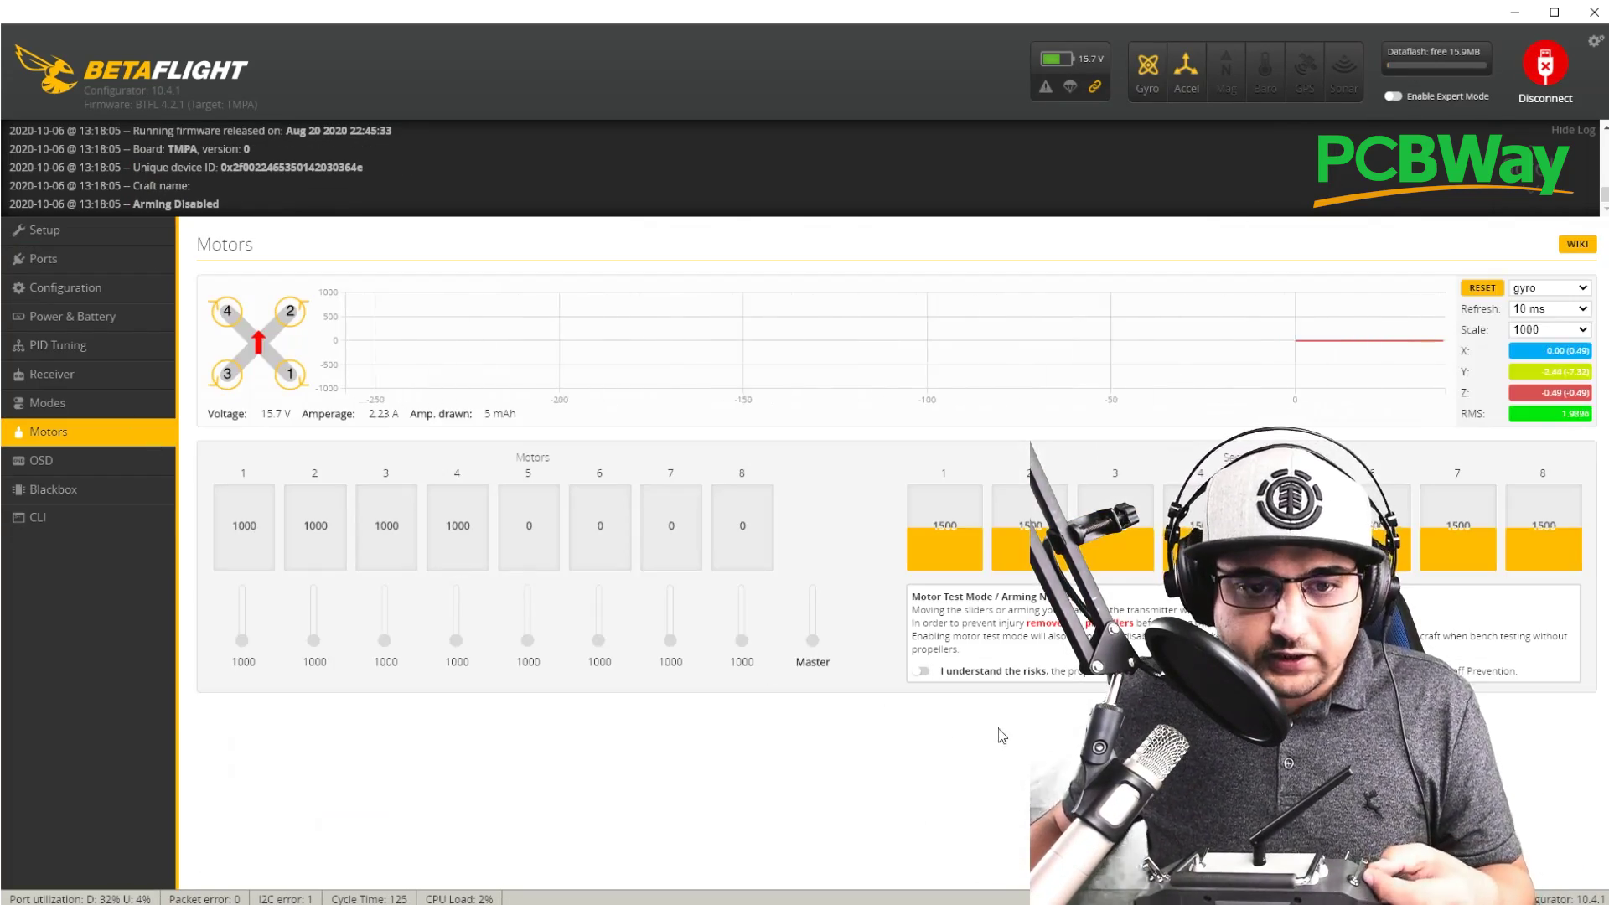
click(923, 673)
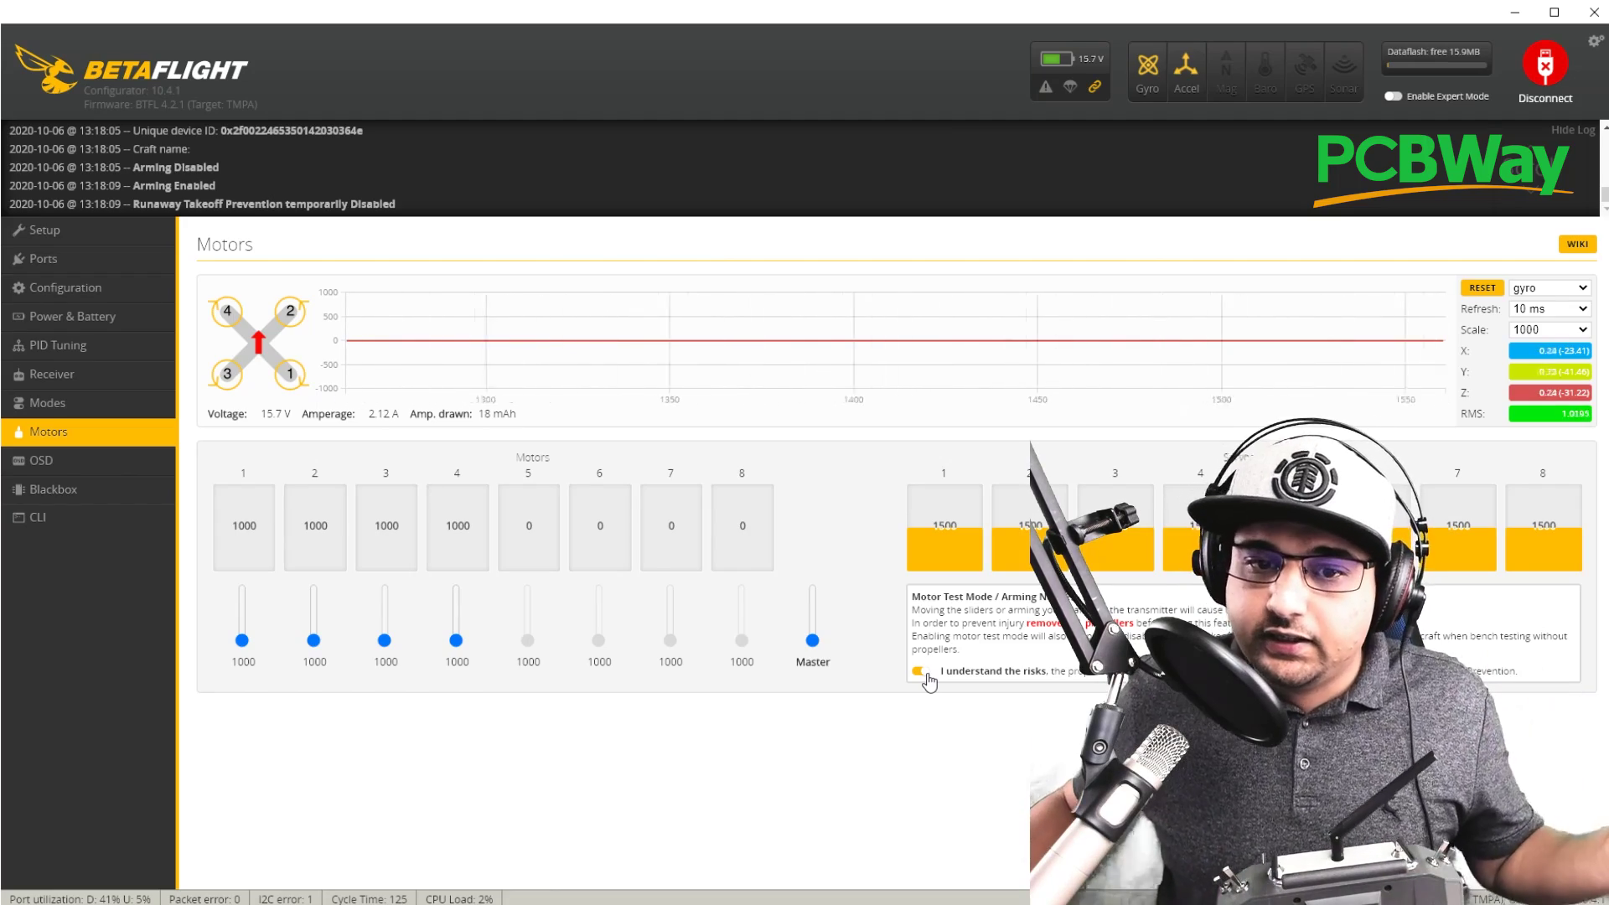
click(925, 673)
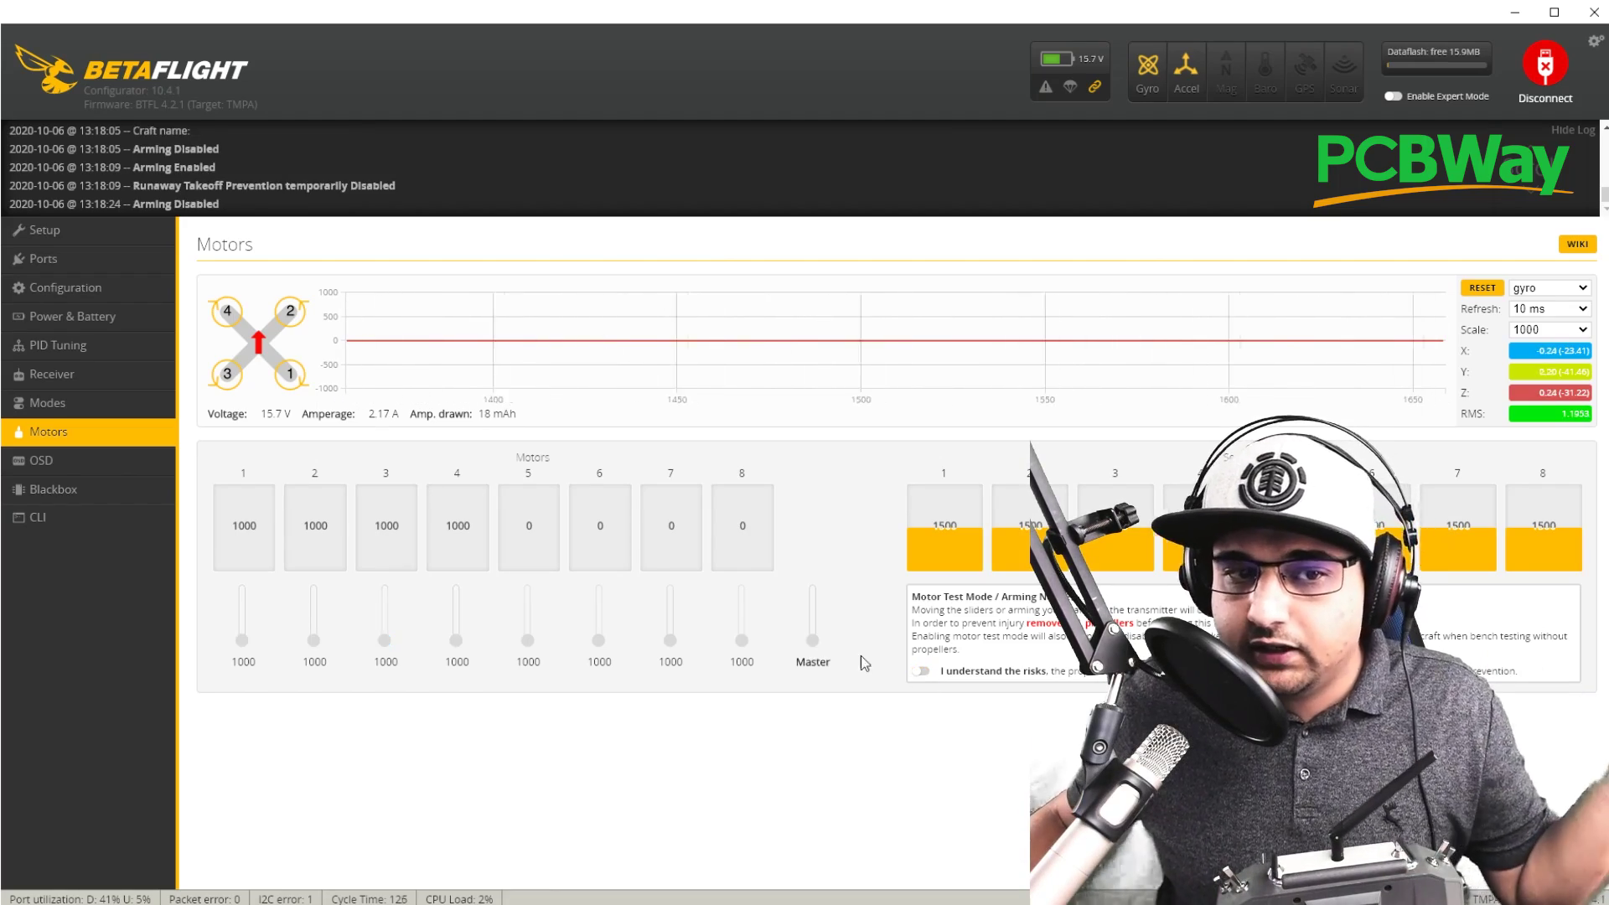
Open the flight controller's command line and run status to list its arming disable flags
click(59, 540)
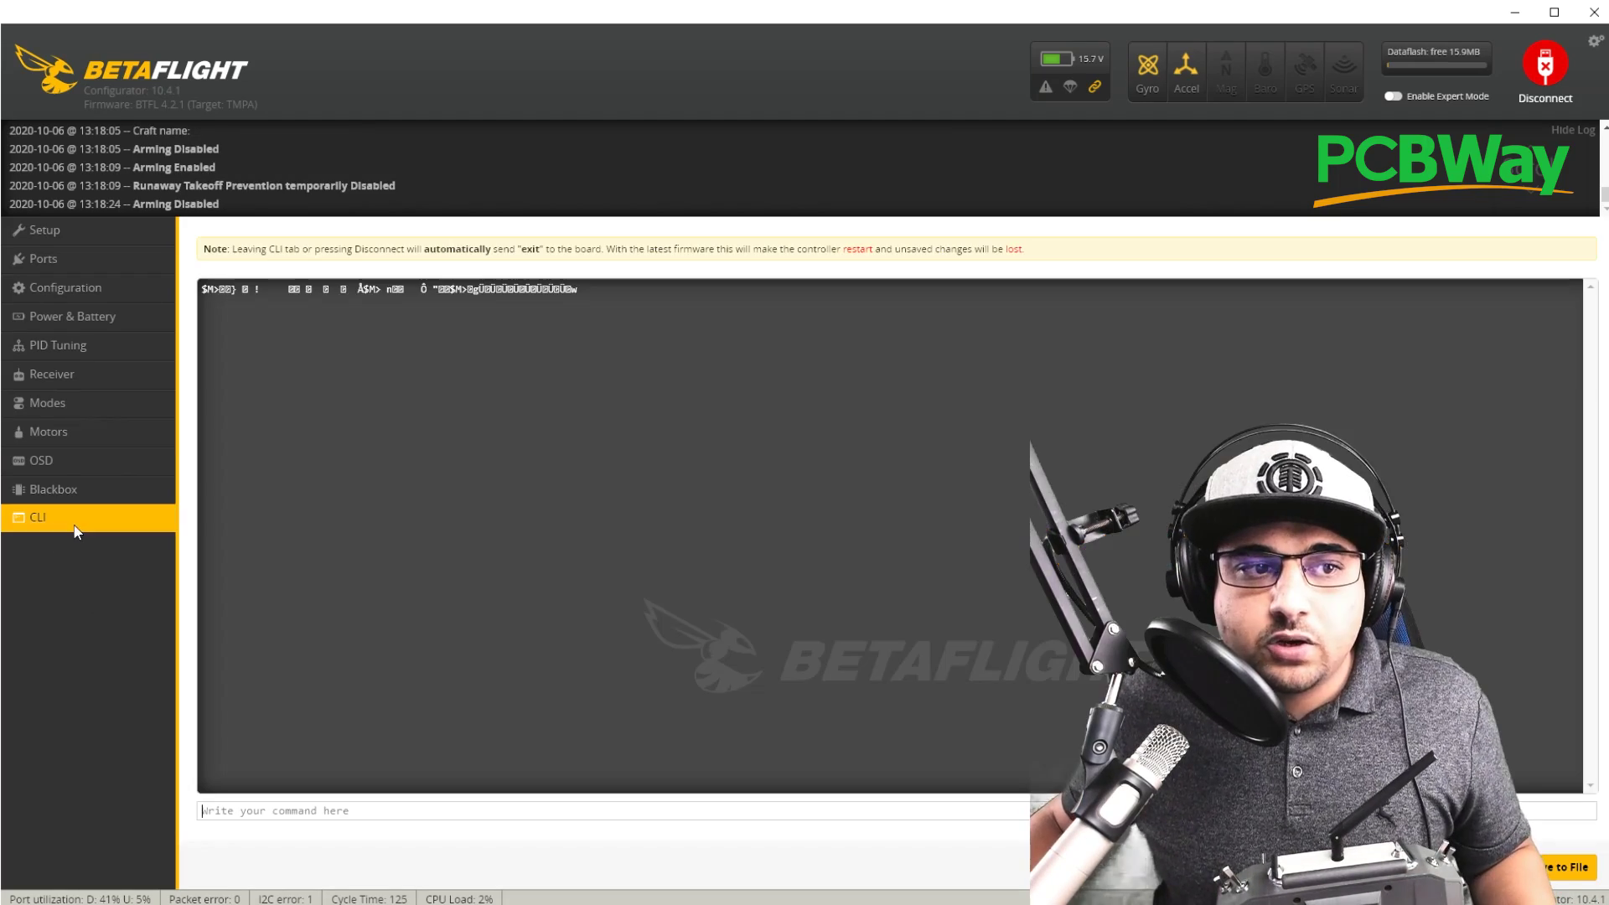
click(451, 806)
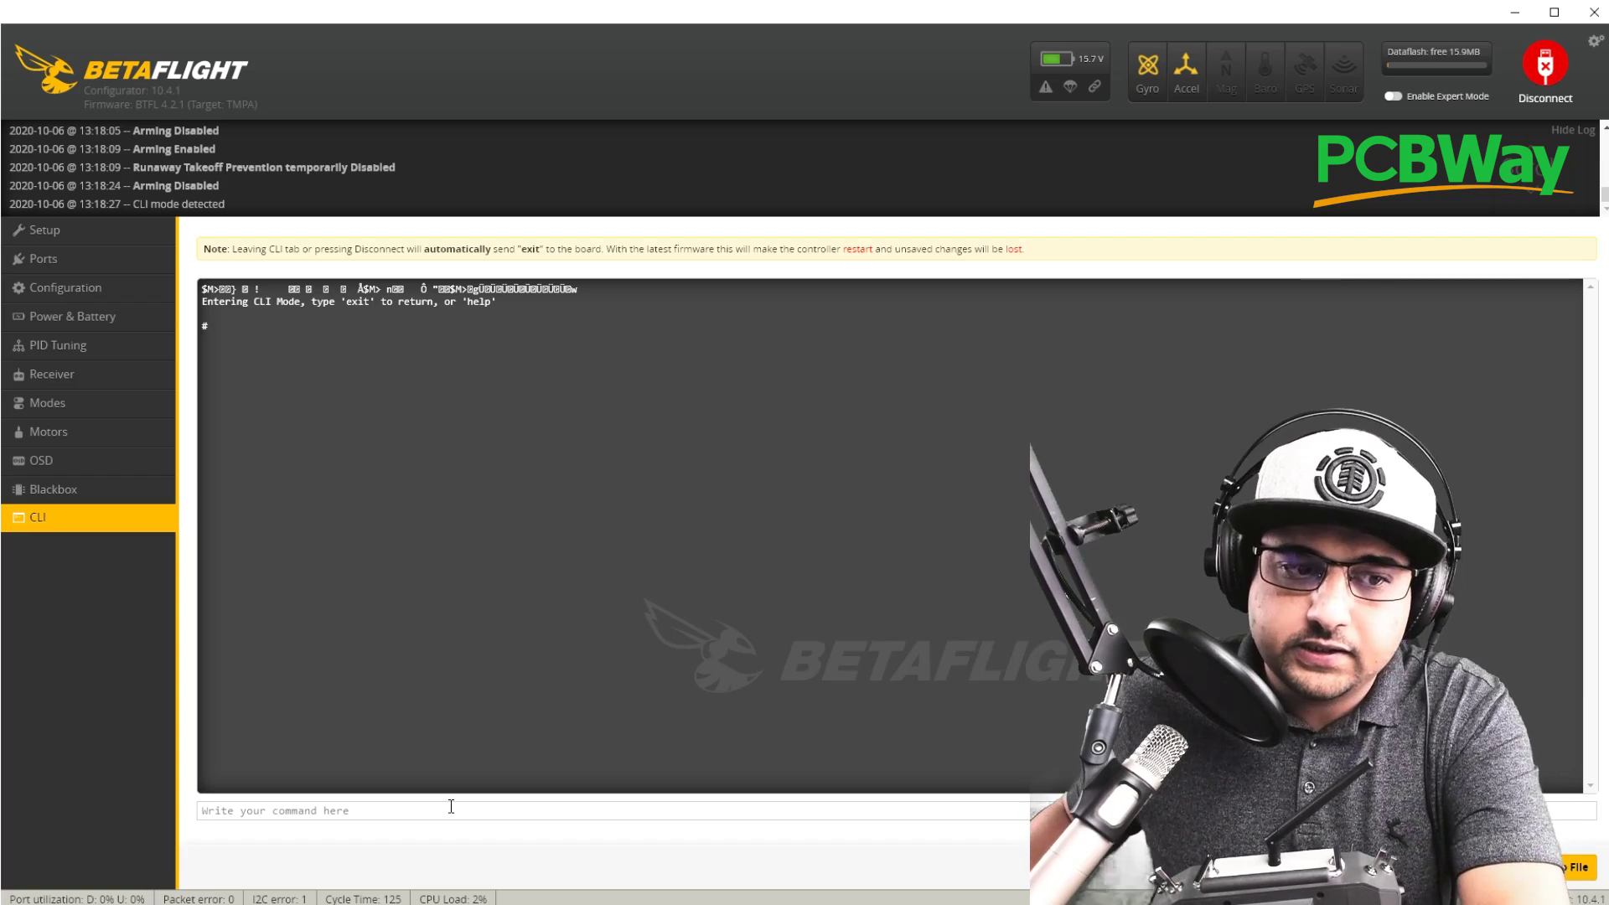
text(stat)
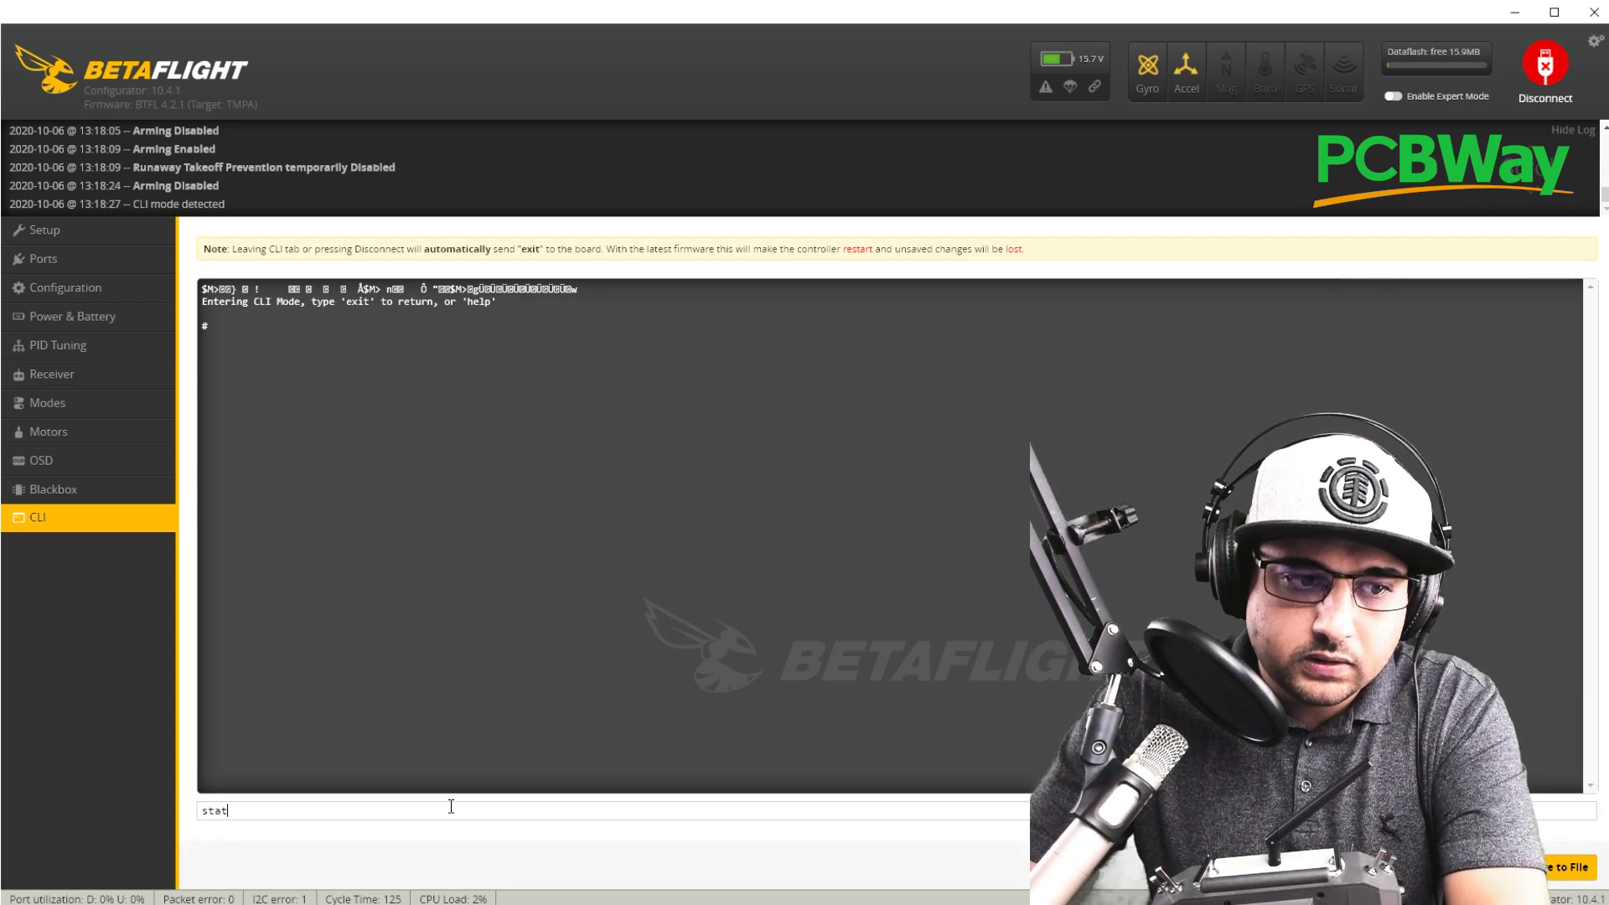
text(us)
key(Return)
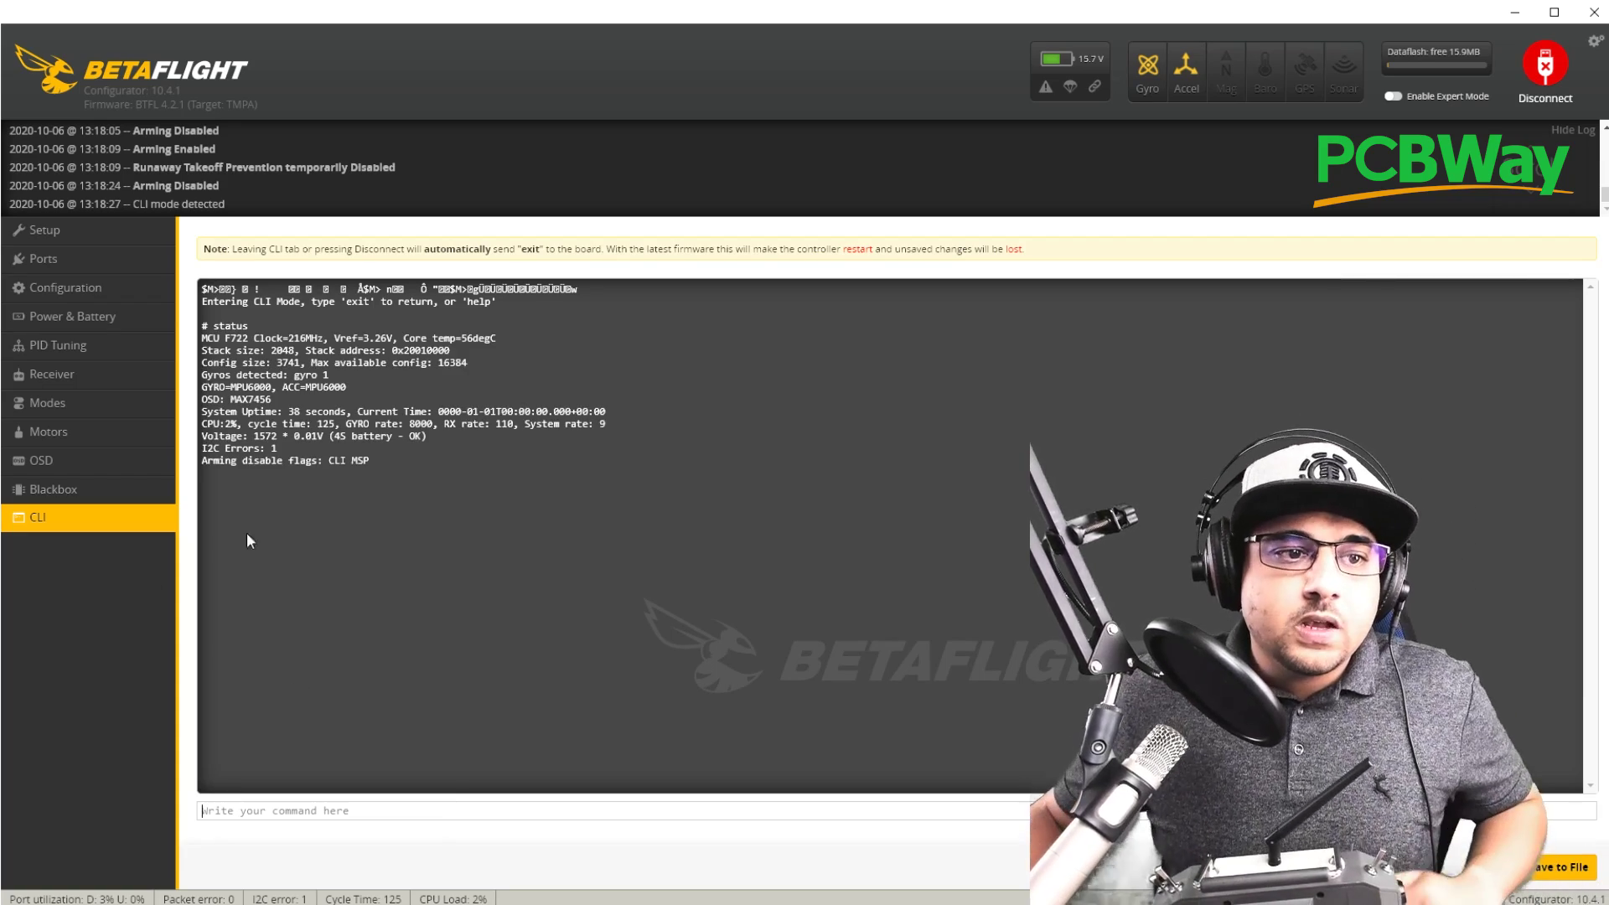
Examine the arming disable flags line of the status output, highlighting the CLI and MSP entries
double_click(223, 461)
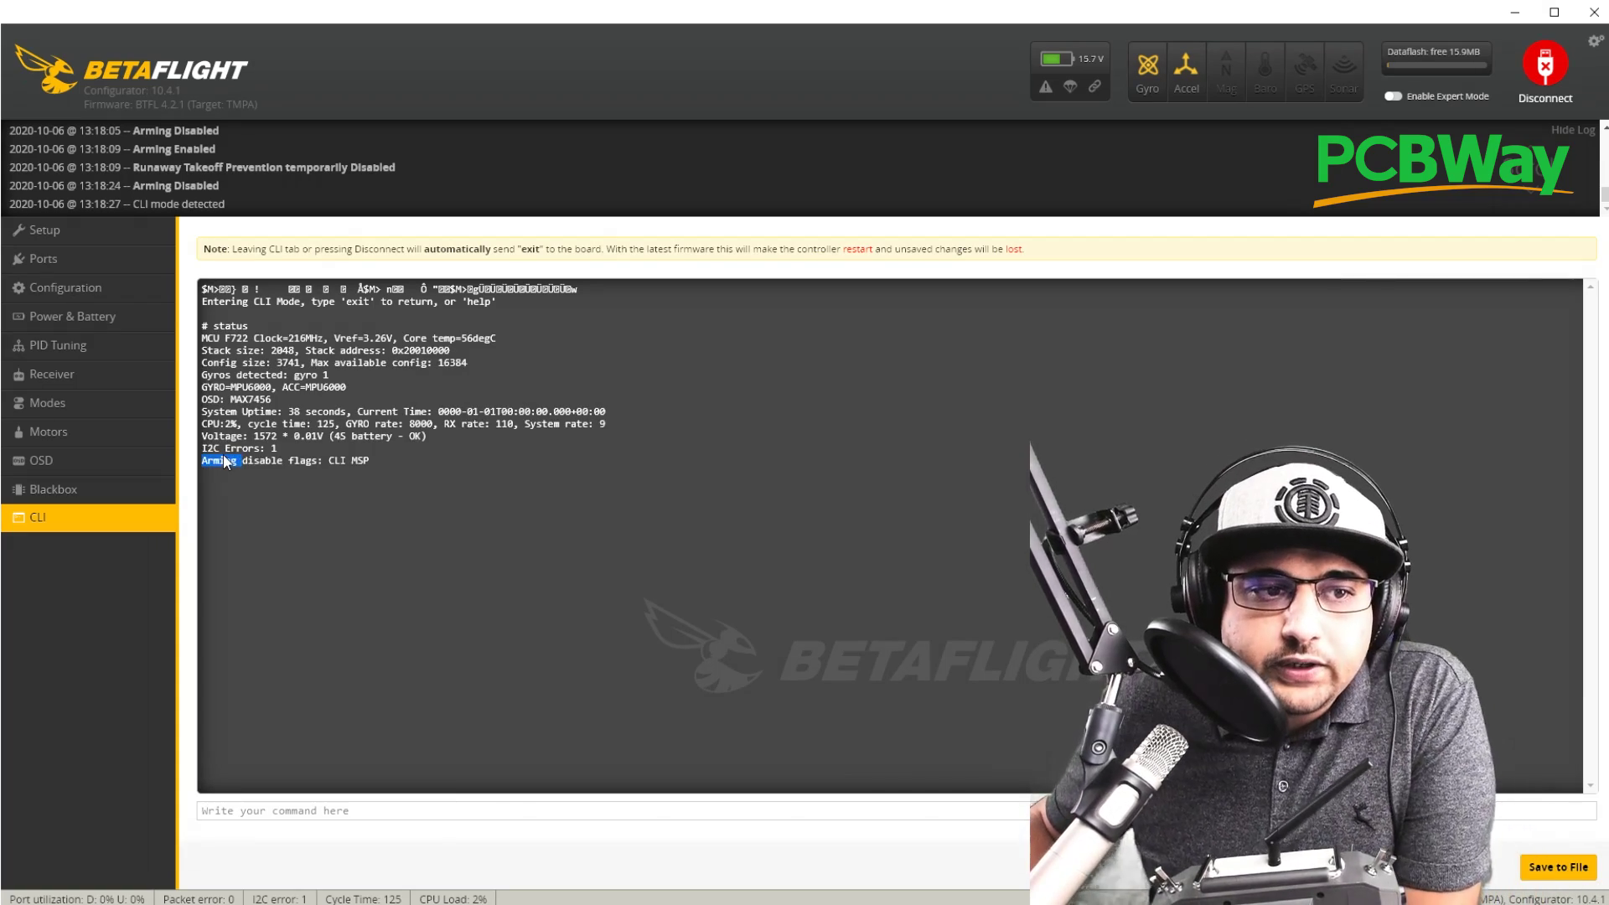
click(319, 460)
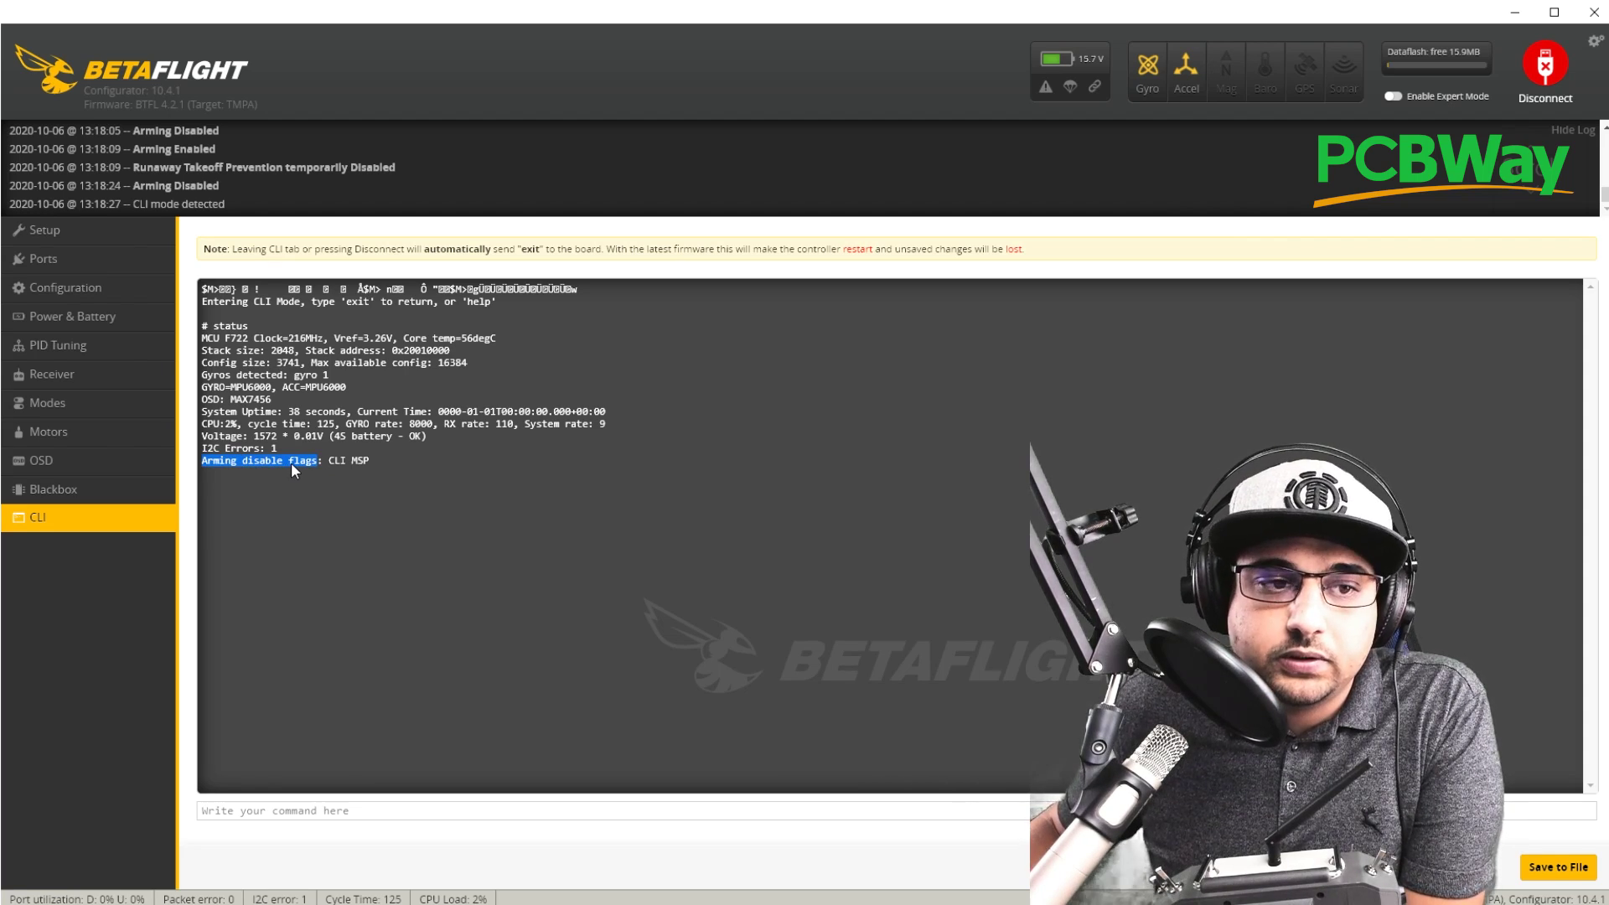
triple_click(311, 461)
click(306, 460)
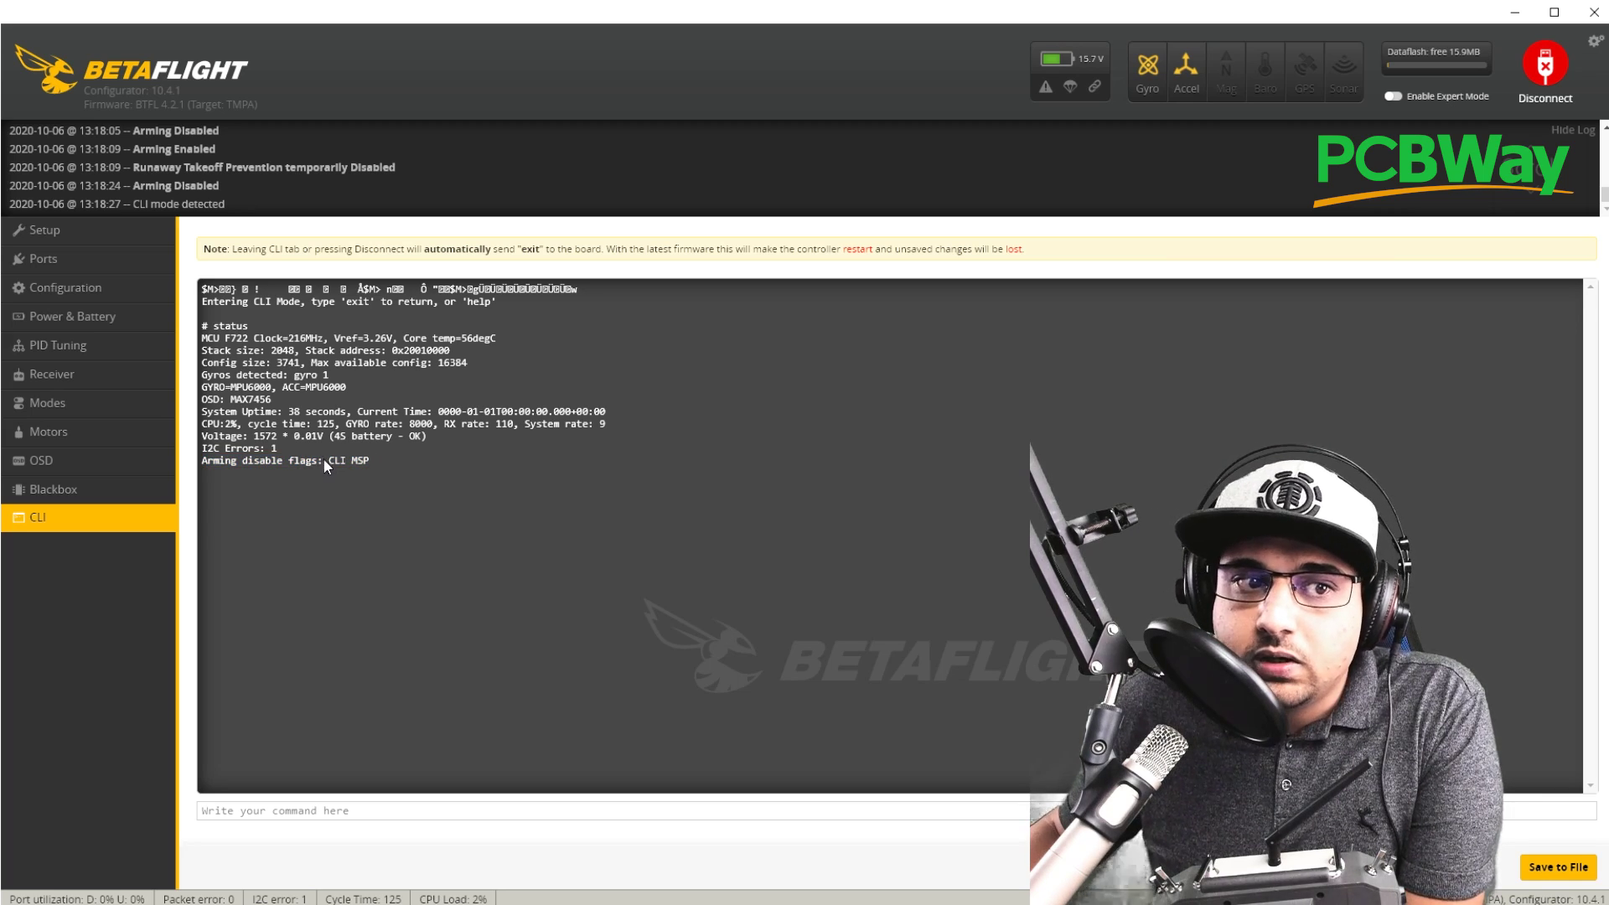
double_click(285, 460)
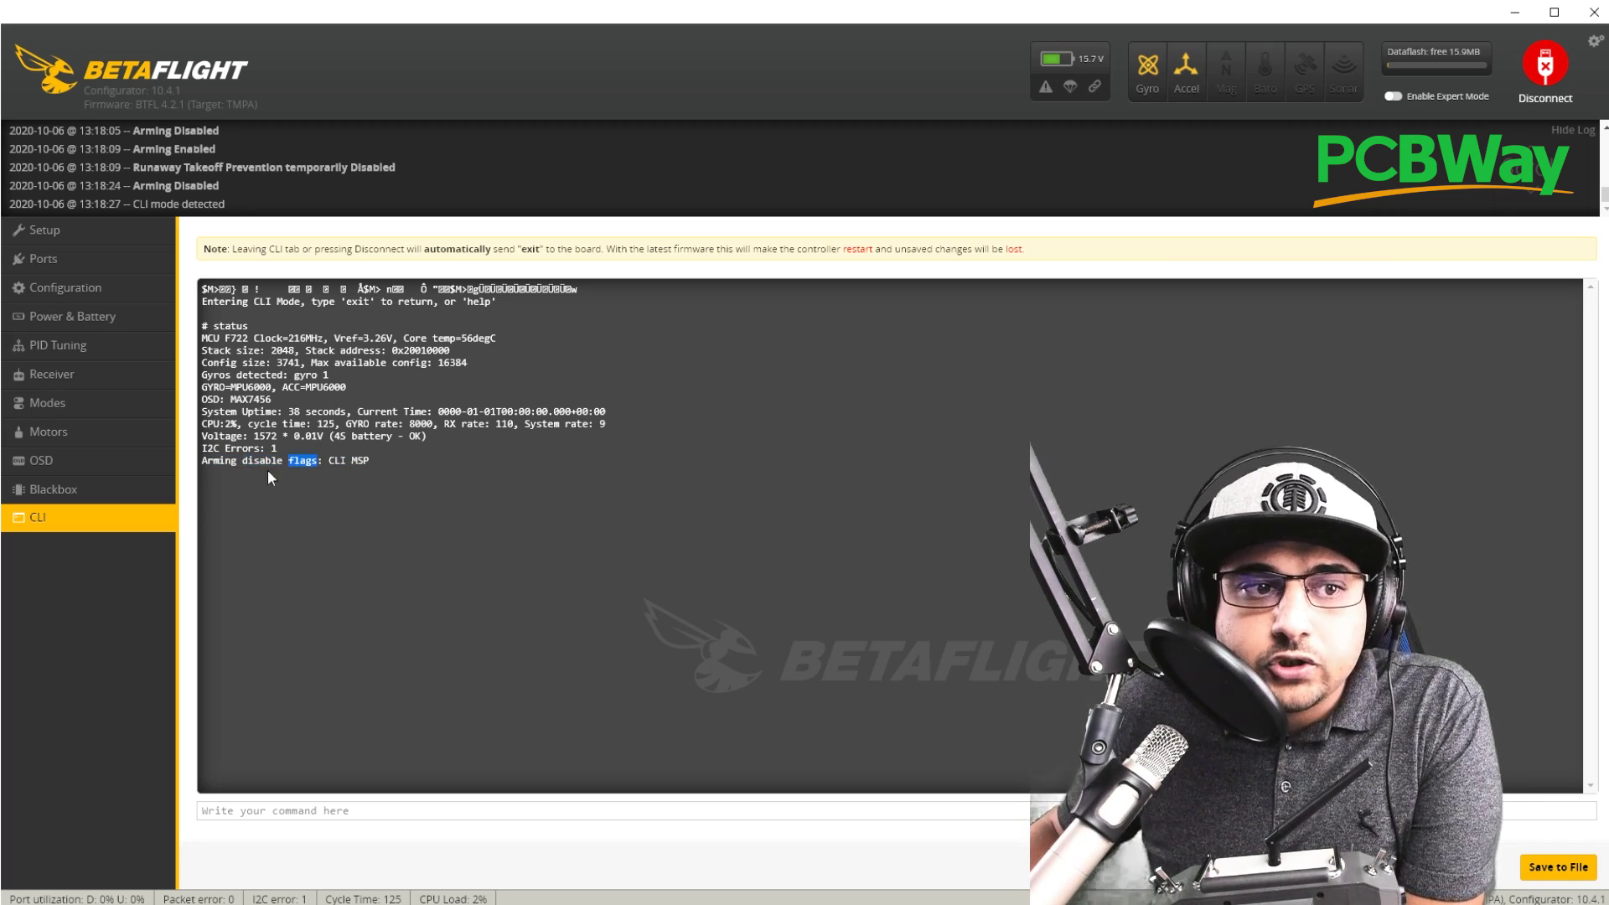
drag(335, 459, 363, 465)
double_click(363, 465)
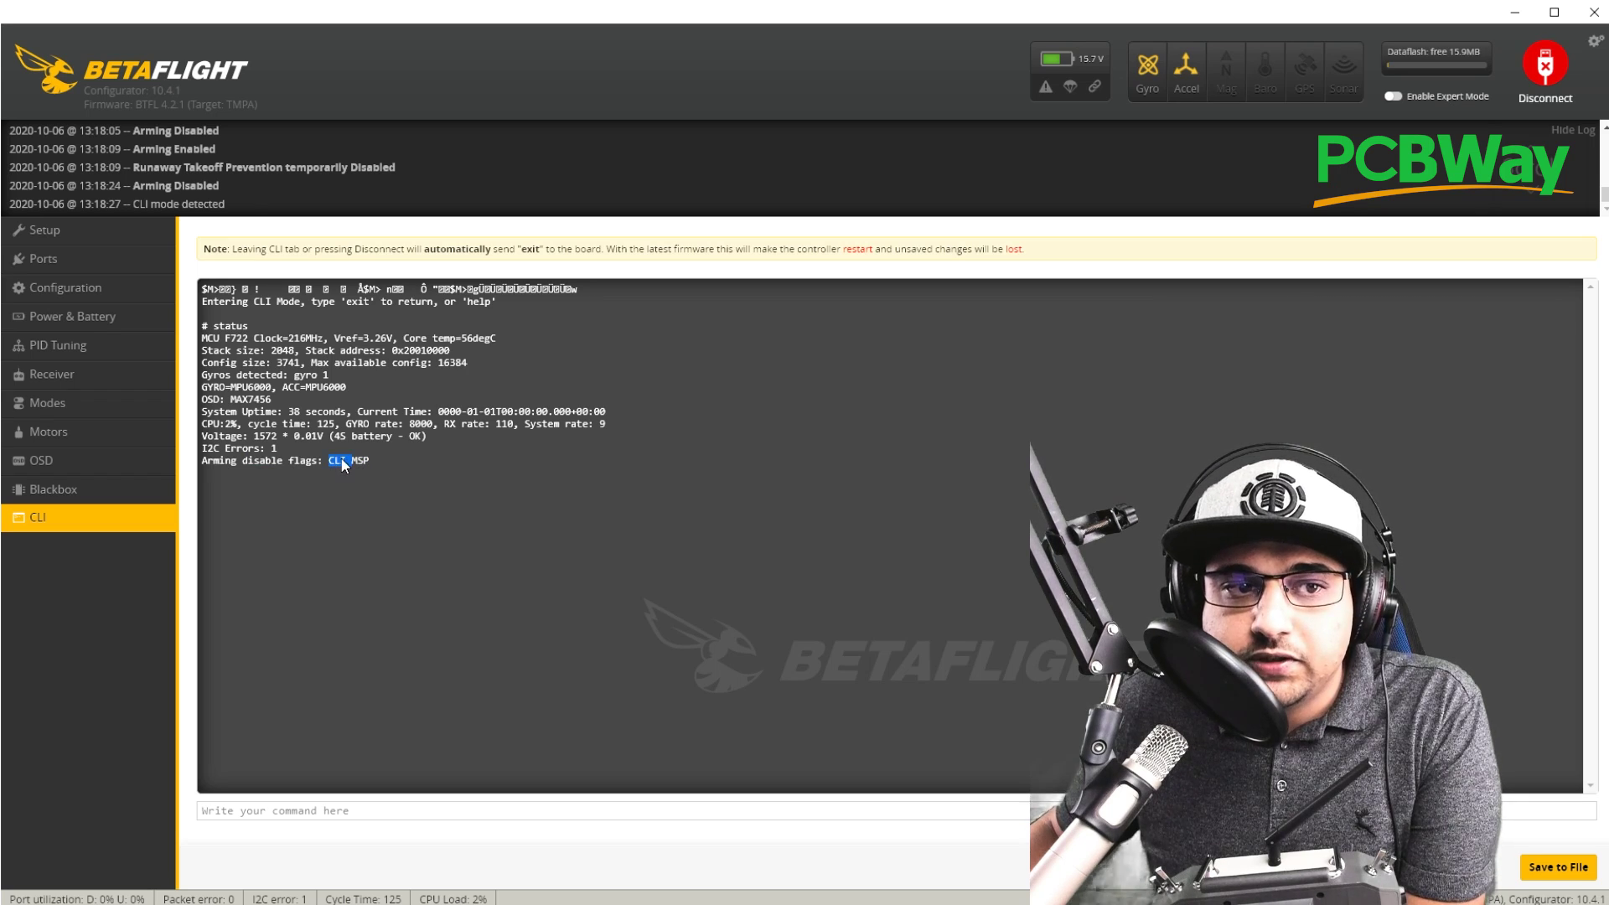
double_click(361, 460)
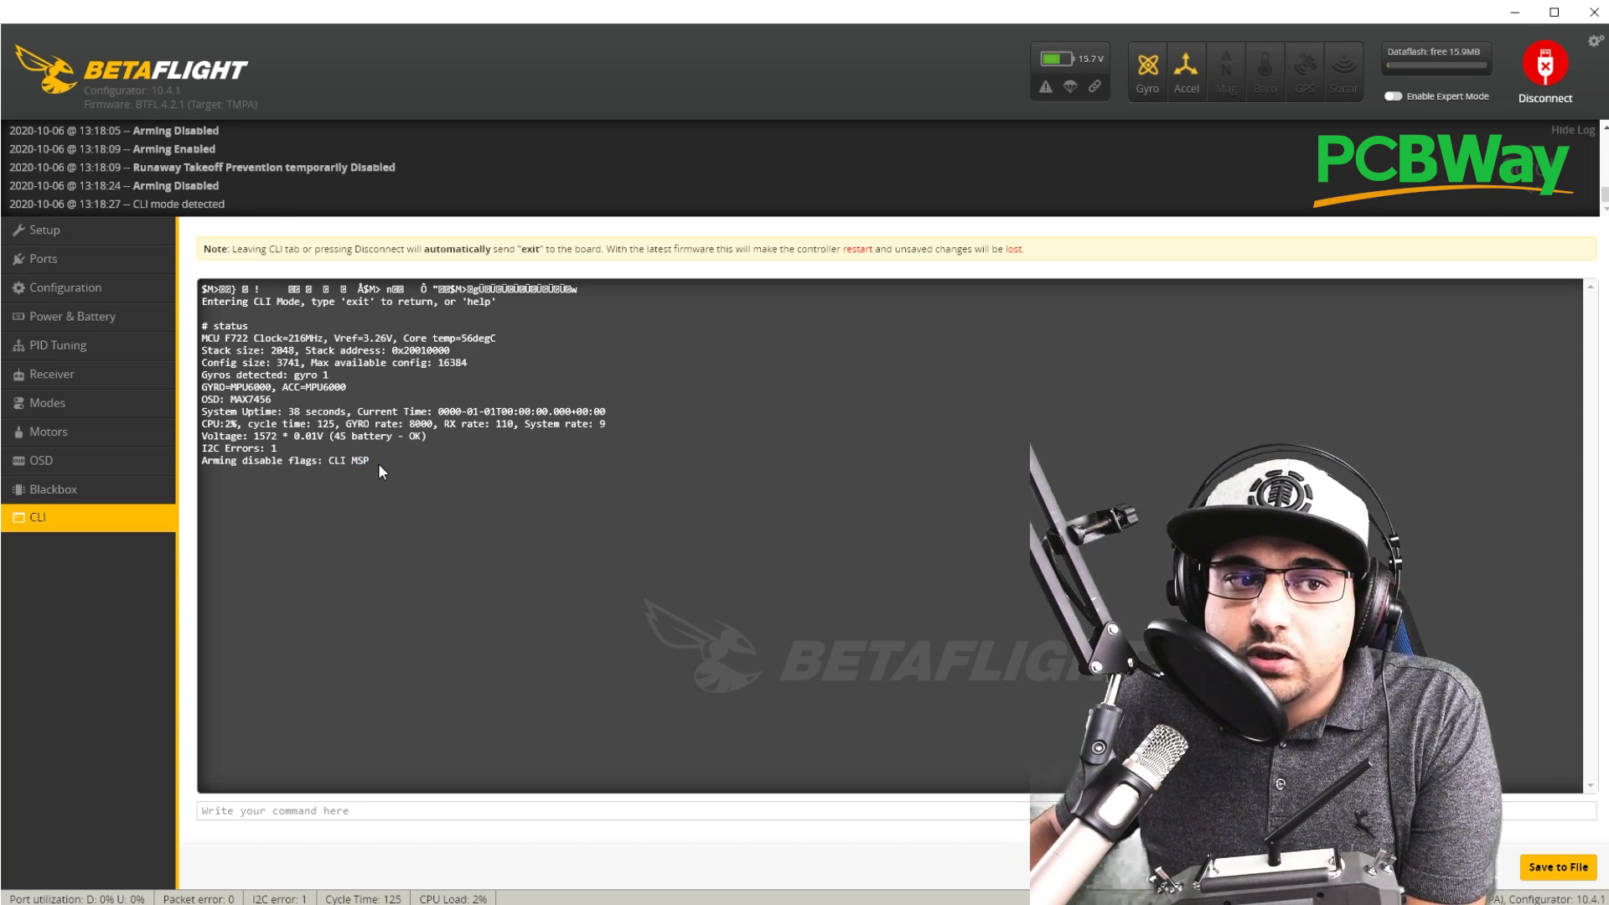
drag(379, 465, 327, 466)
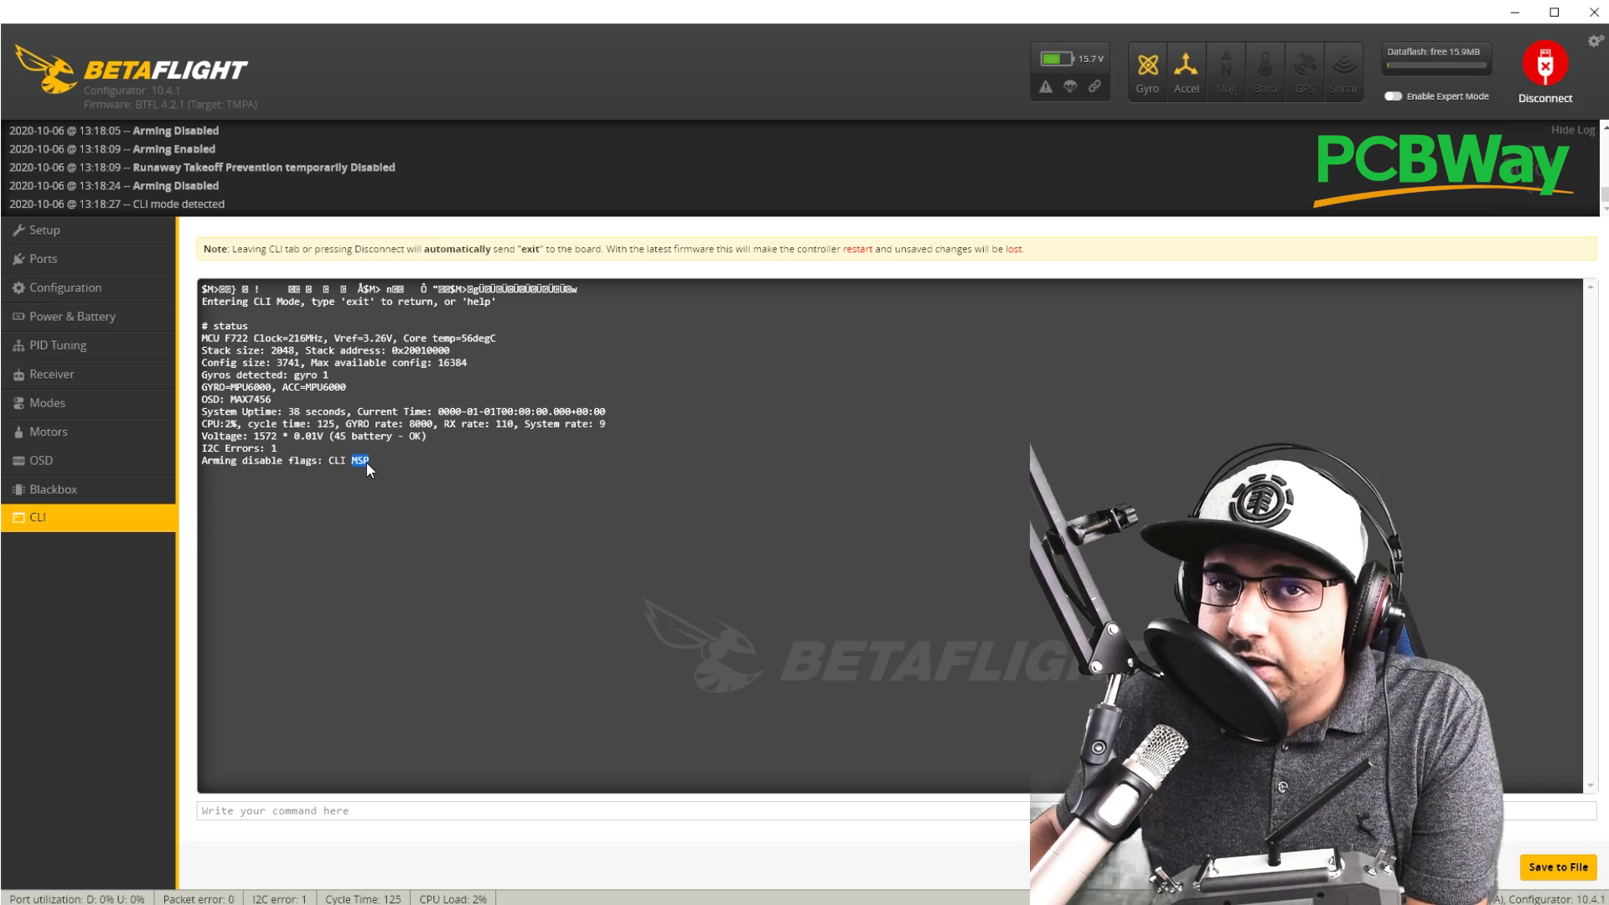
click(432, 463)
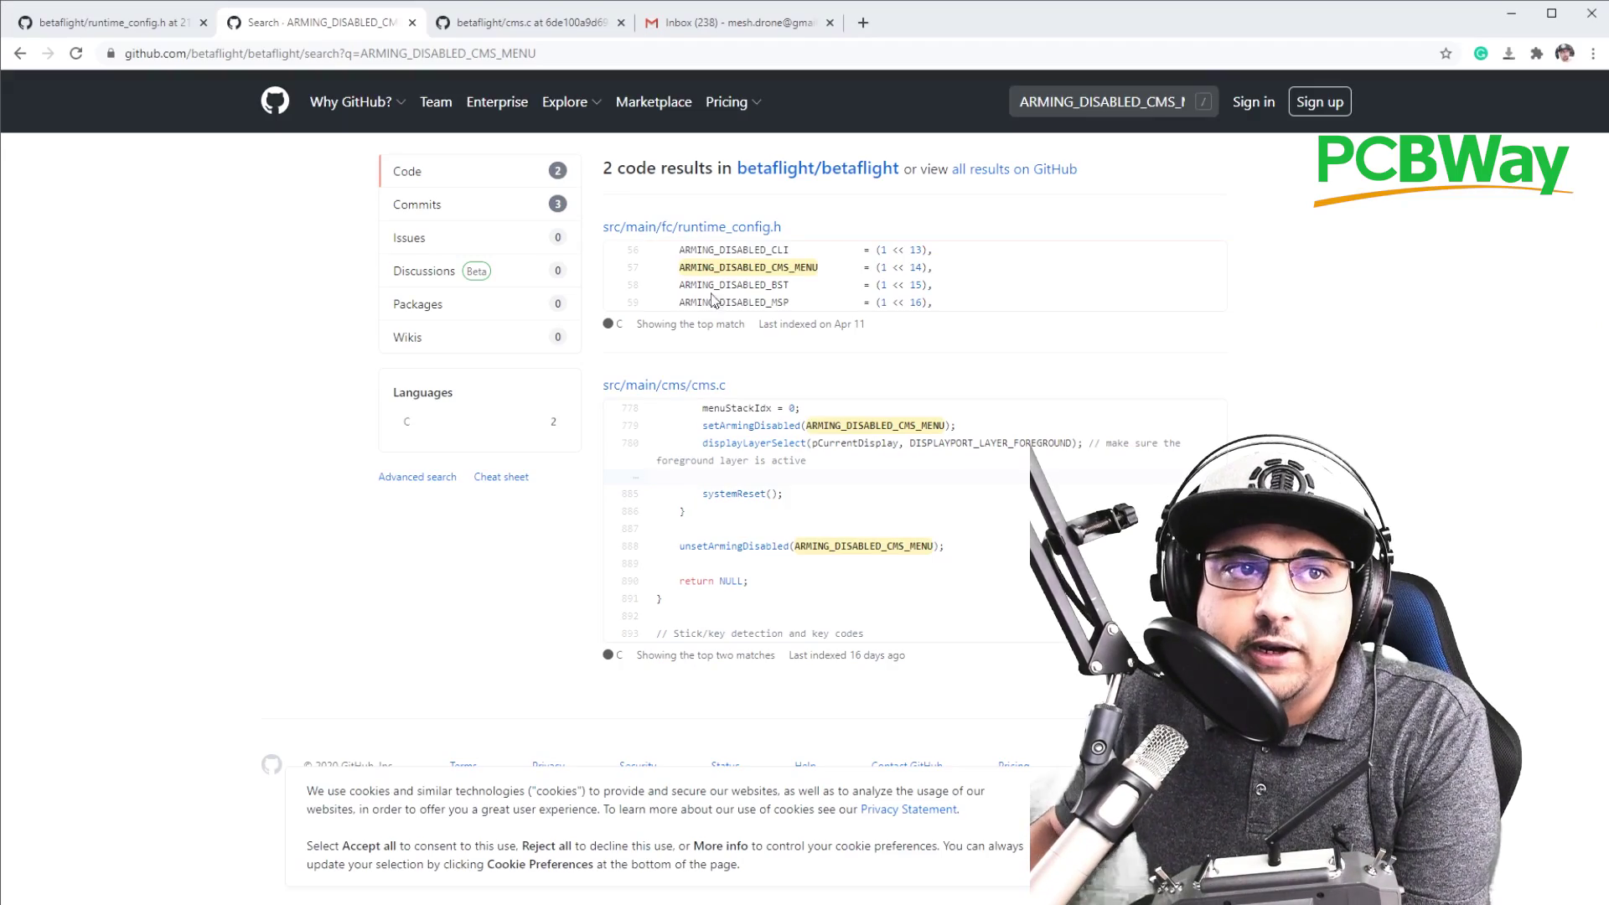
Switch to runtime_config.h in the browser and examine the NO_GYRO, FAILSAFE, RX_FAILSAFE and BAD_RX_RECOVERY flags in the enum
click(191, 25)
scroll(474, 333, up, 2)
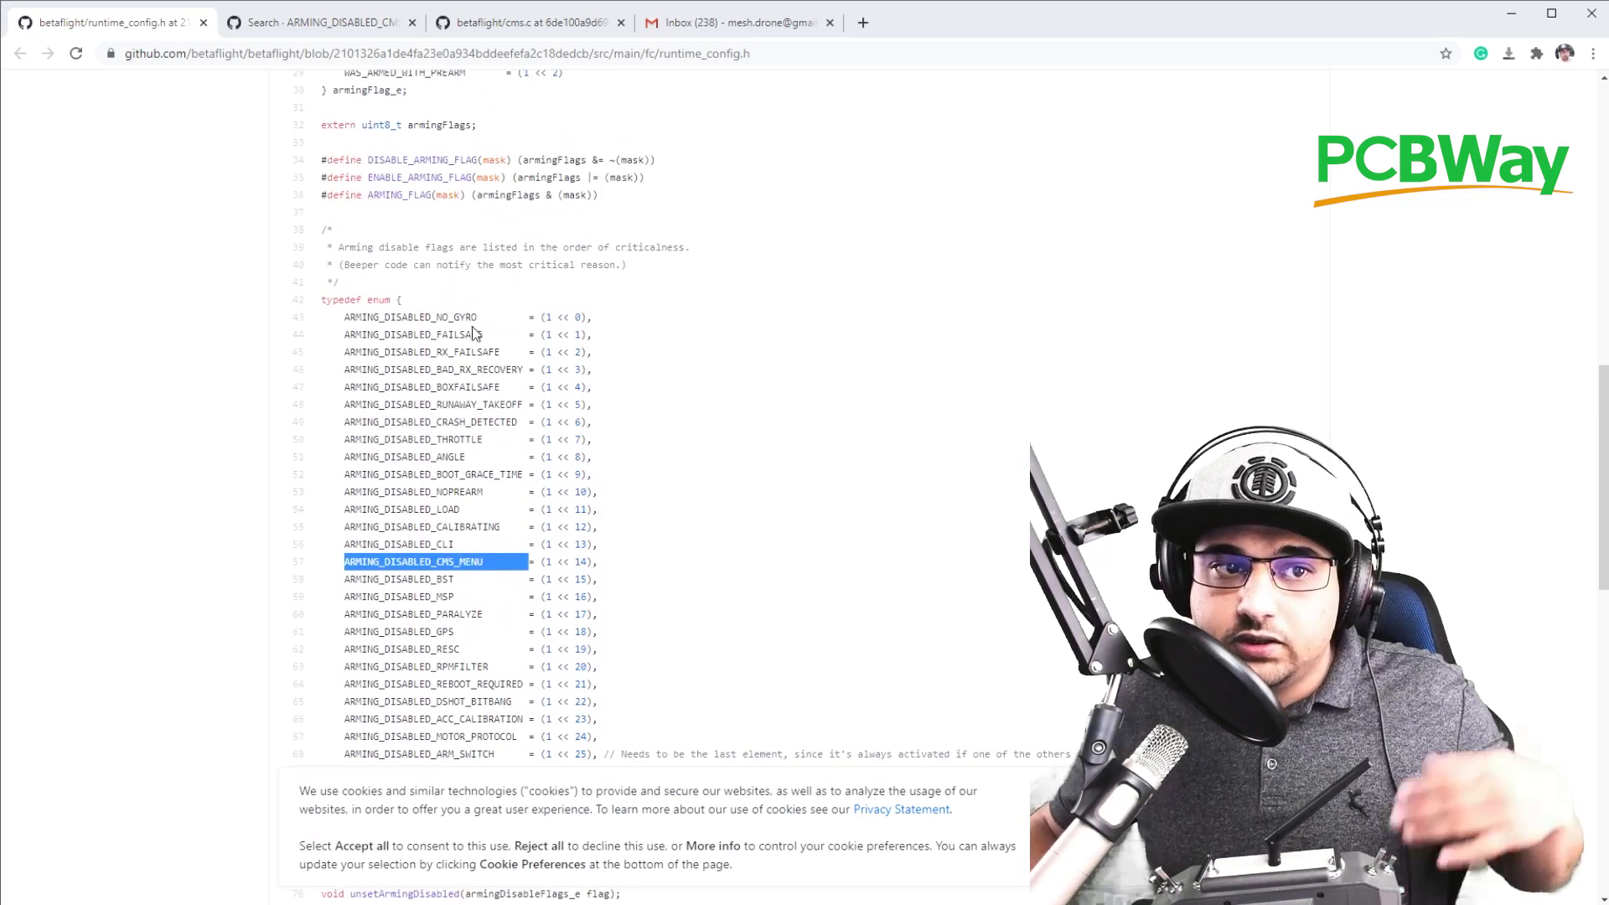
click(445, 317)
double_click(446, 317)
drag(488, 317, 453, 317)
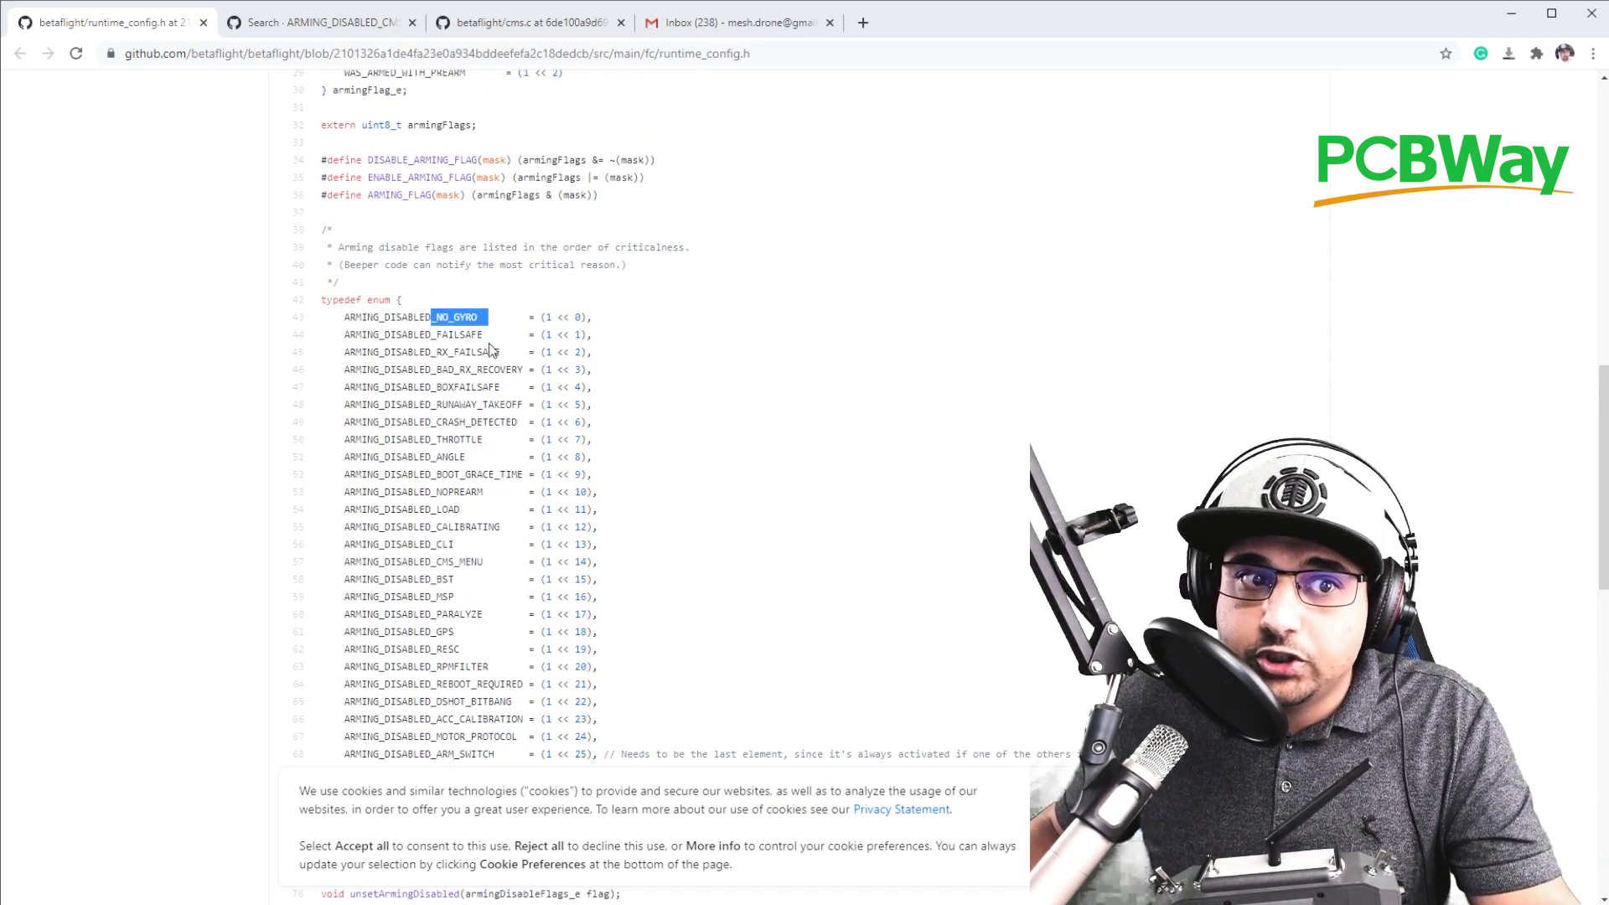
double_click(479, 336)
double_click(481, 354)
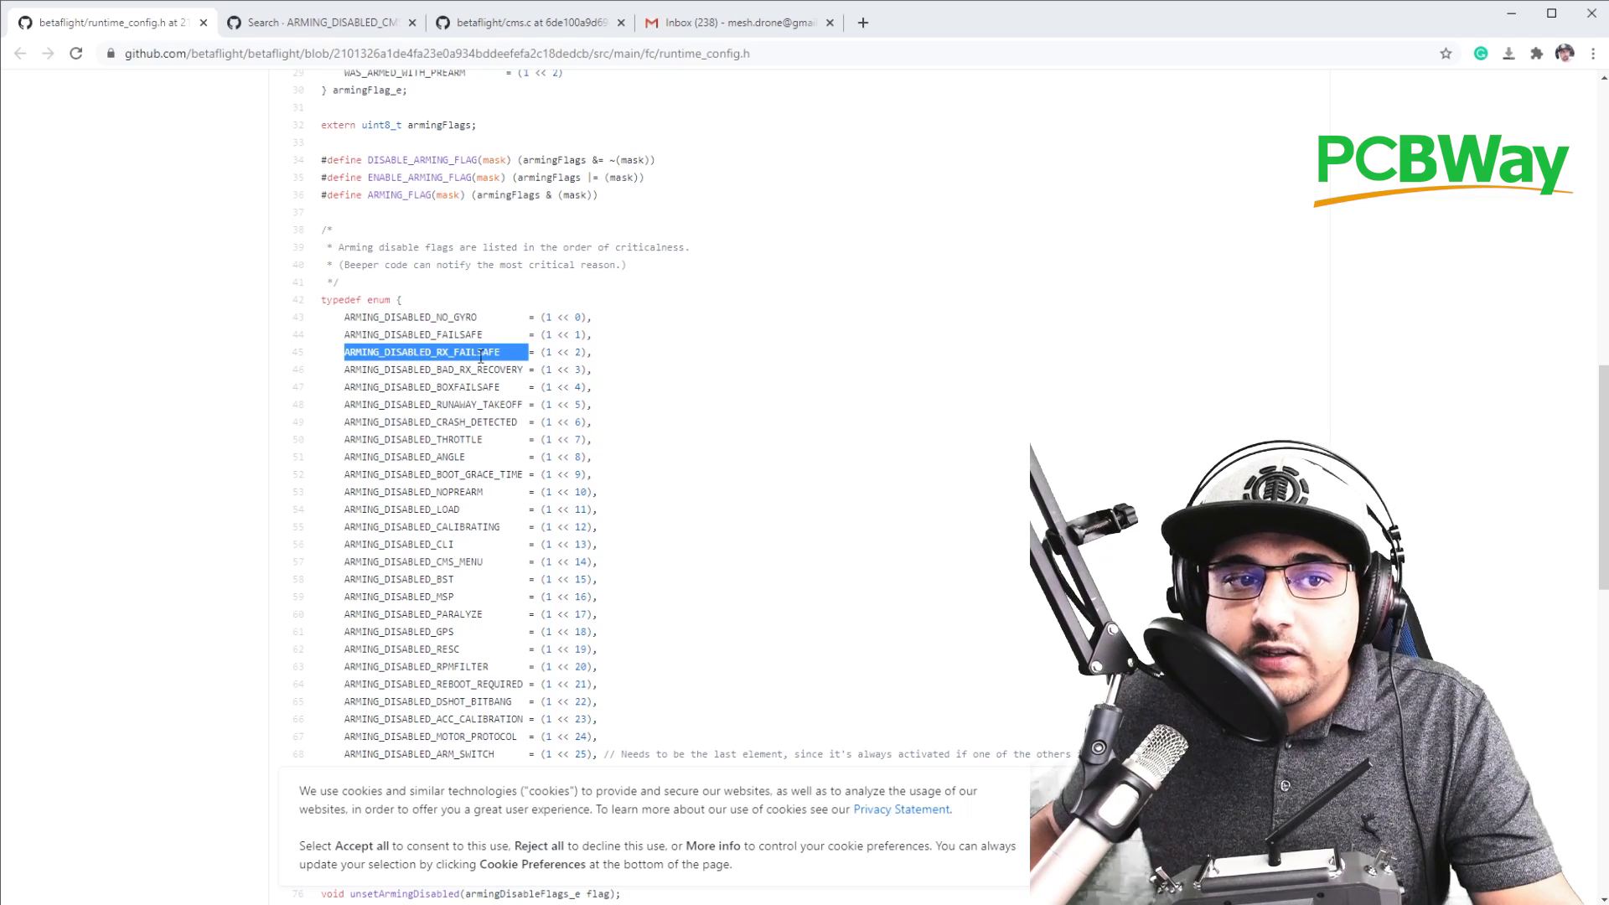
double_click(486, 373)
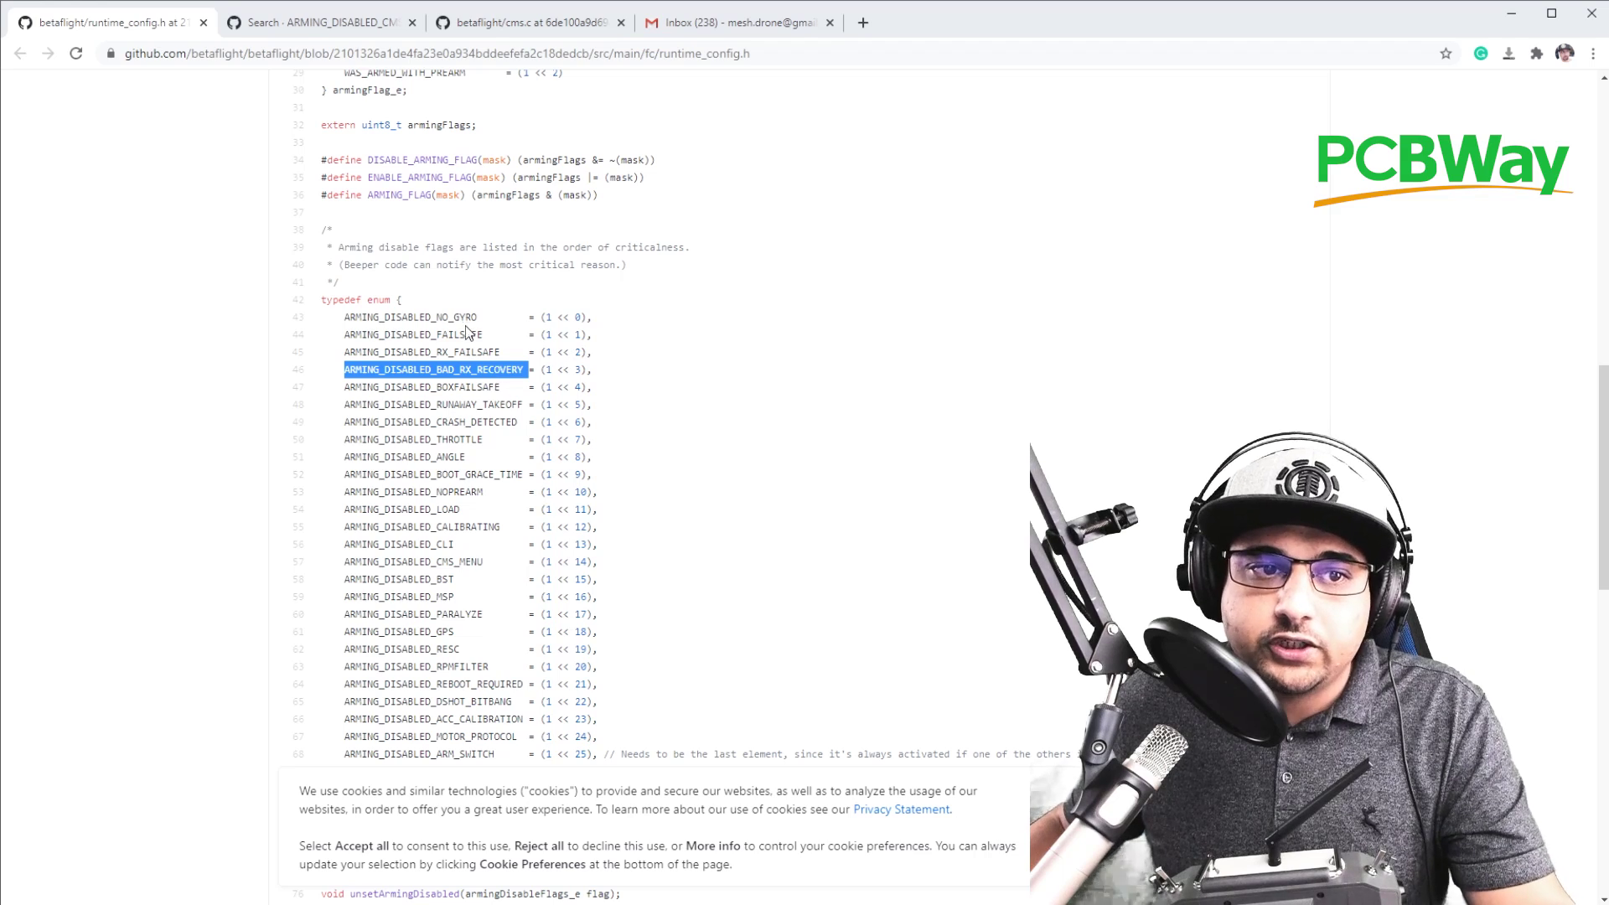
Go through the RX_FAILSAFE, RUNAWAY_TAKEOFF, CRASH_DETECTED and THROTTLE arming flags in the enum, ending with ARMING_DISABLED_THROTTLE highlighted
double_click(487, 353)
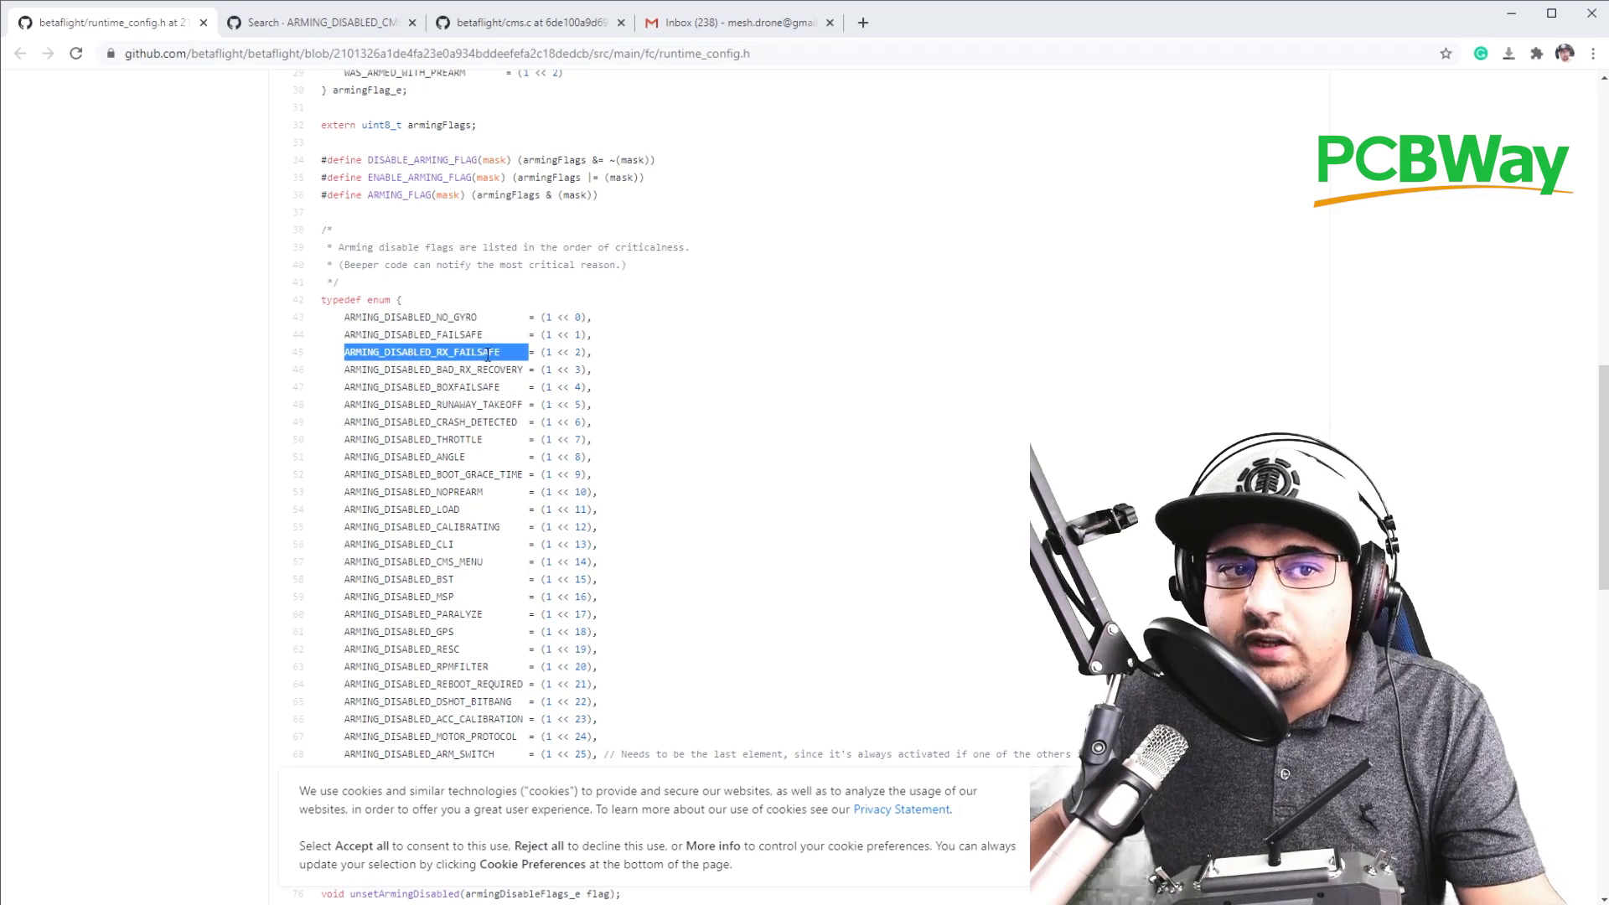
double_click(502, 405)
click(493, 421)
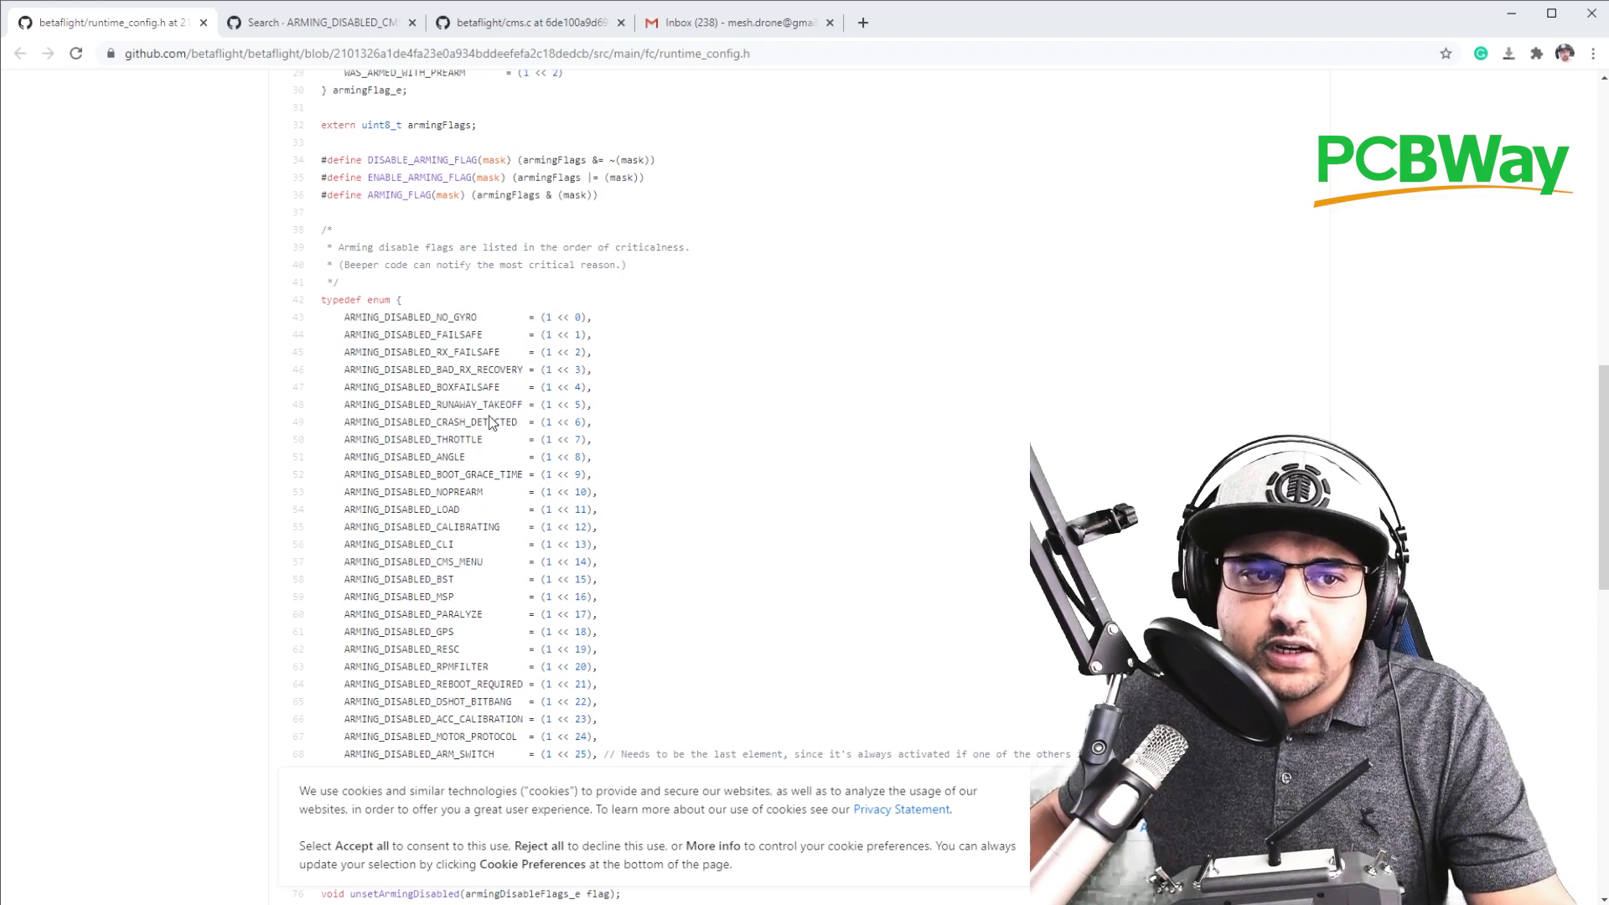
double_click(505, 423)
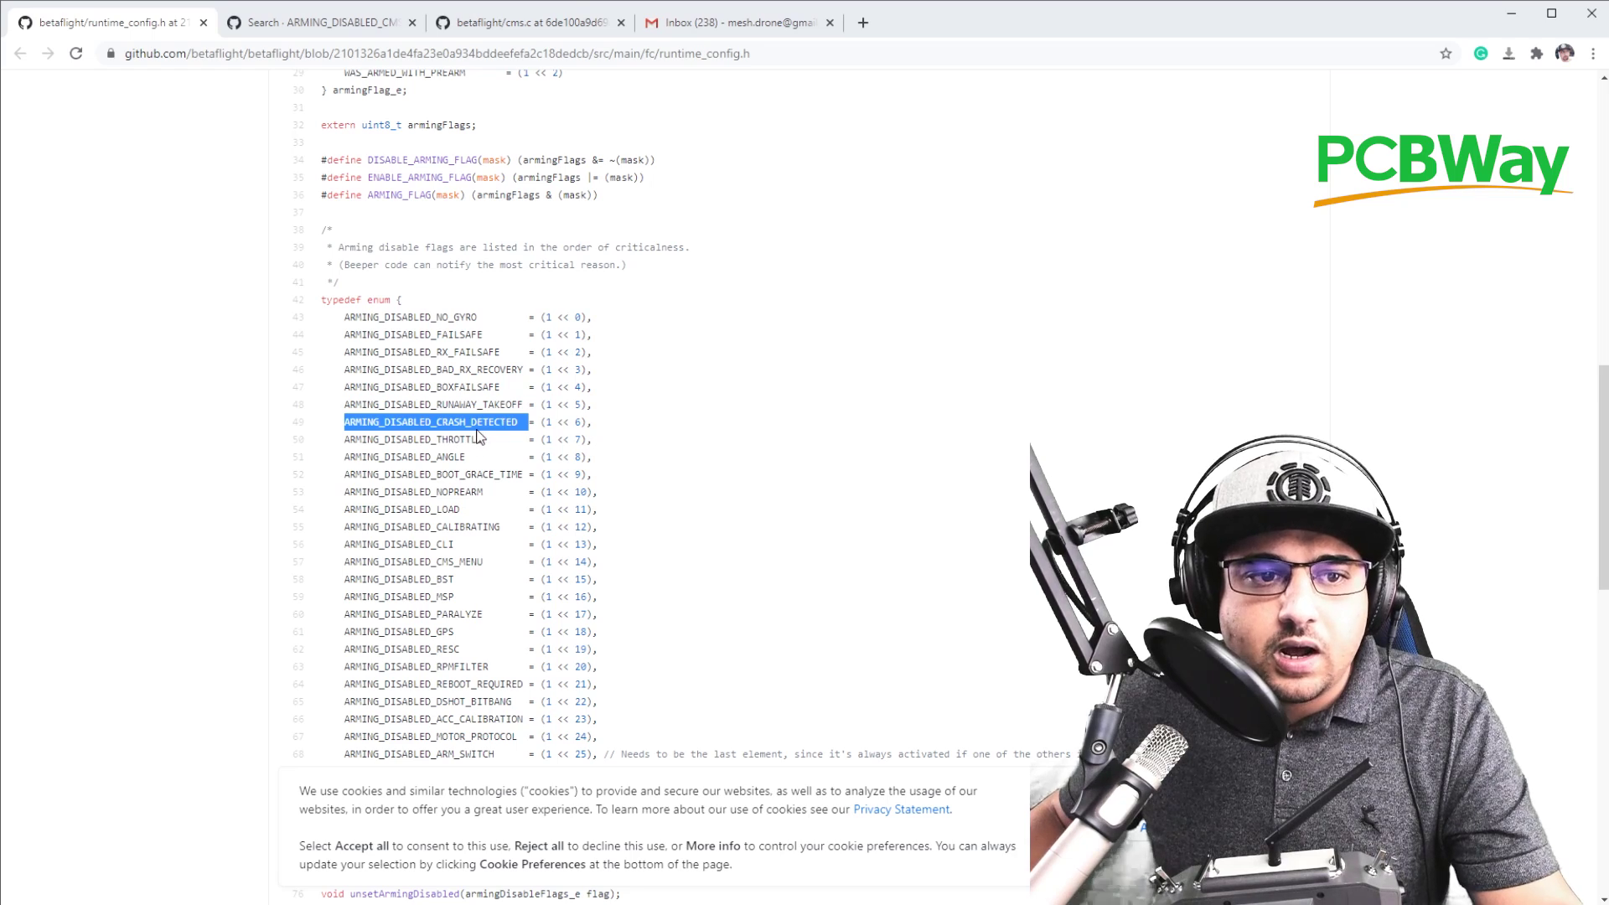
double_click(484, 442)
click(453, 442)
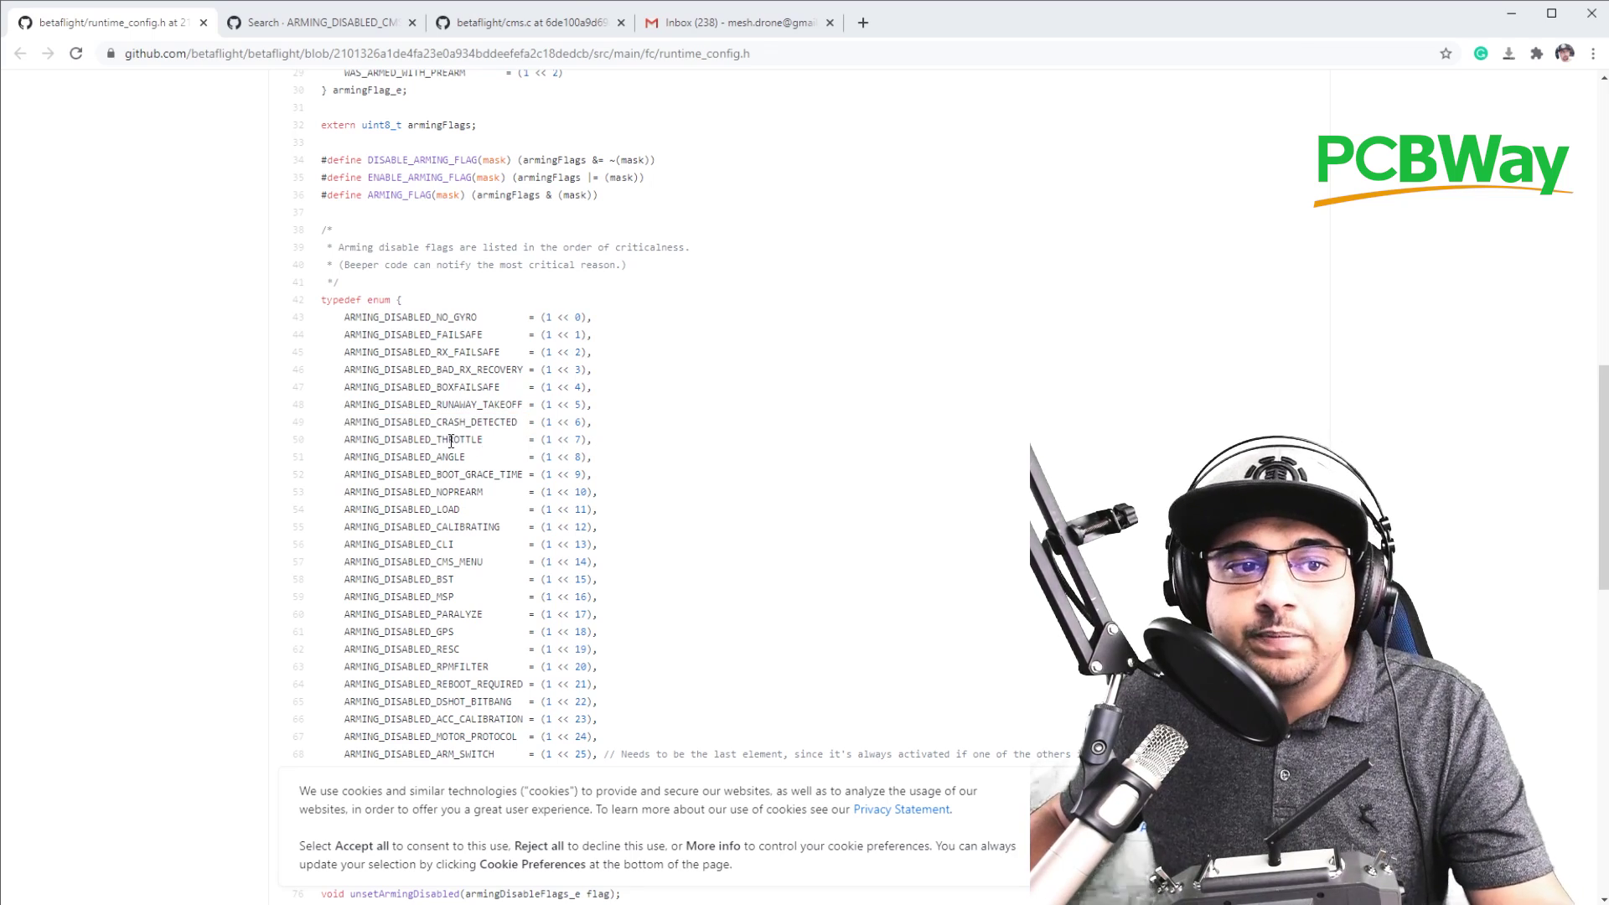
double_click(457, 441)
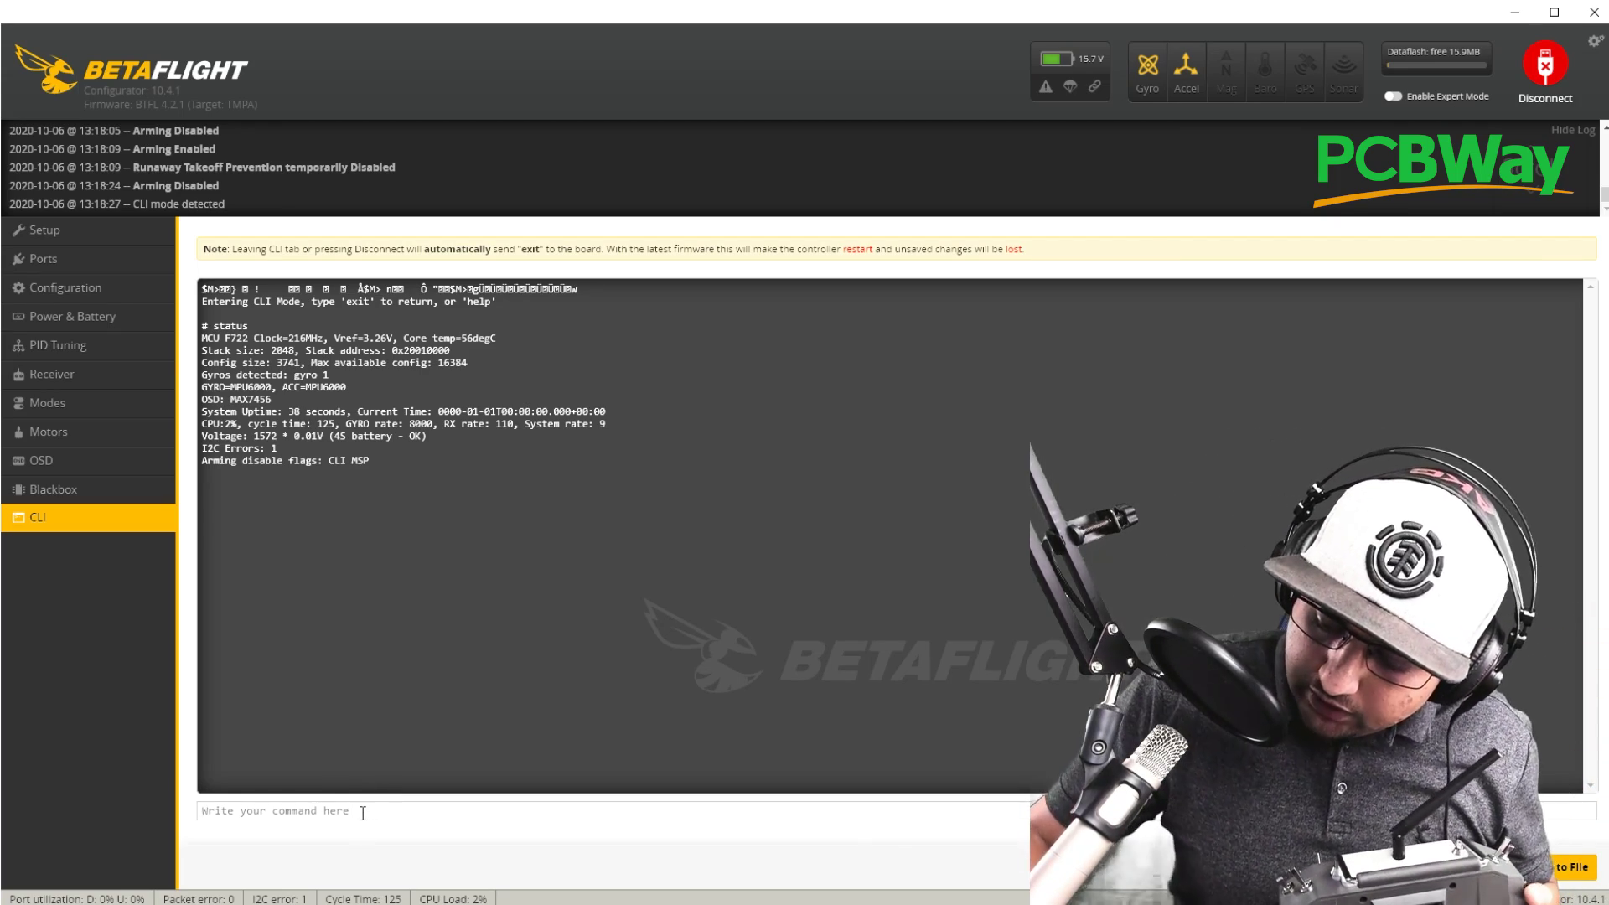
In the Betaflight Configurator command line, run status again and highlight the THROTTLE flag in its output
text(status)
key(Return)
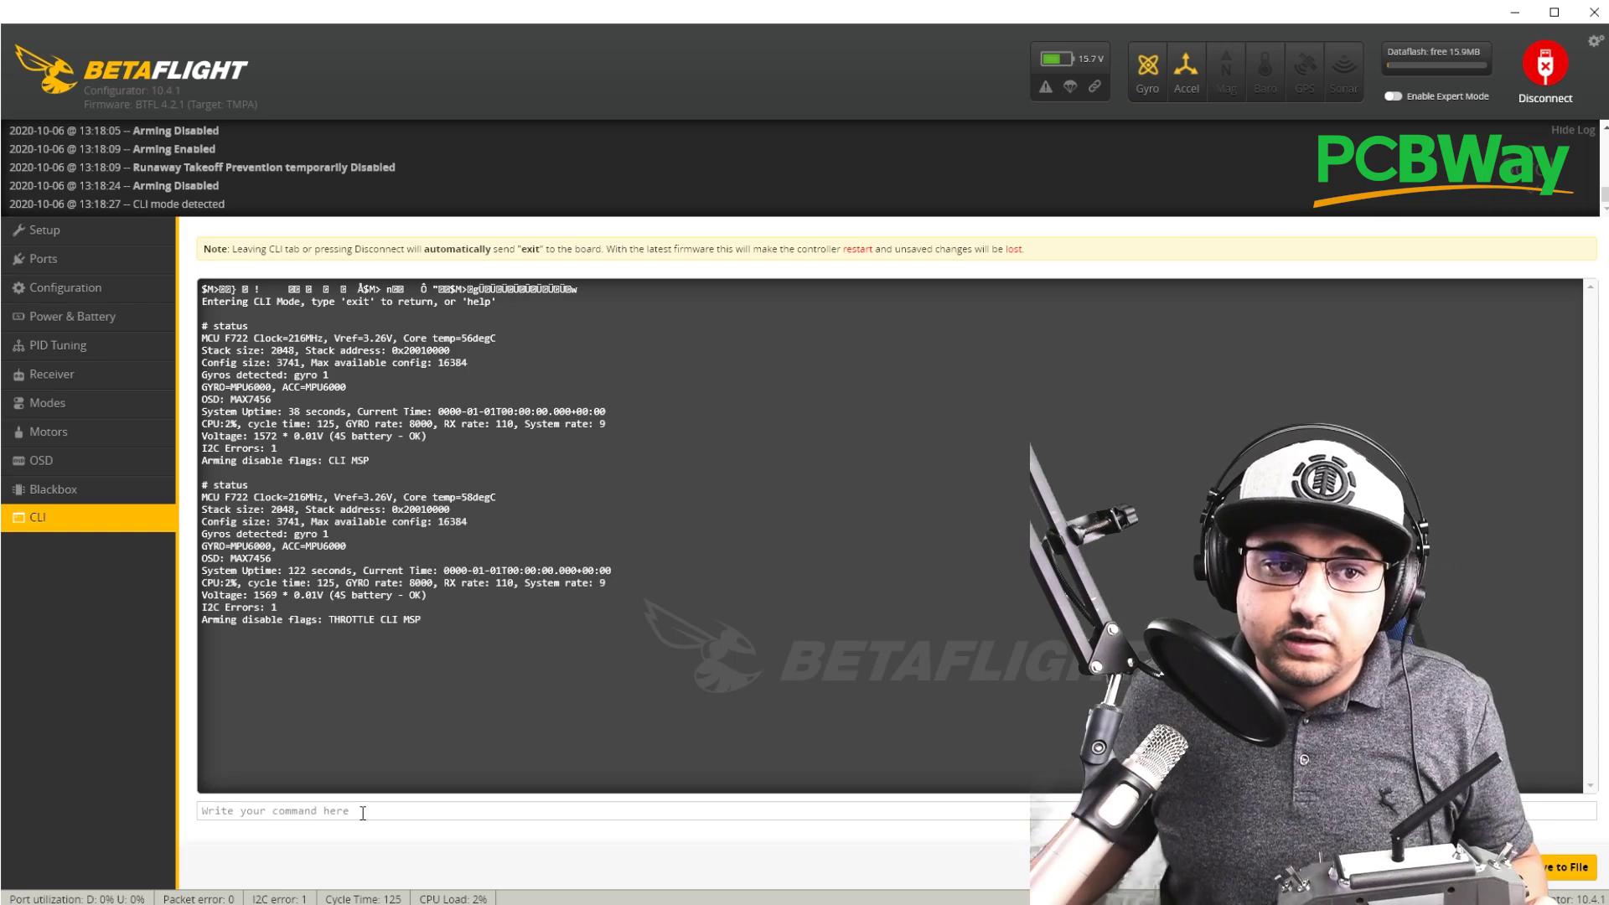
double_click(364, 620)
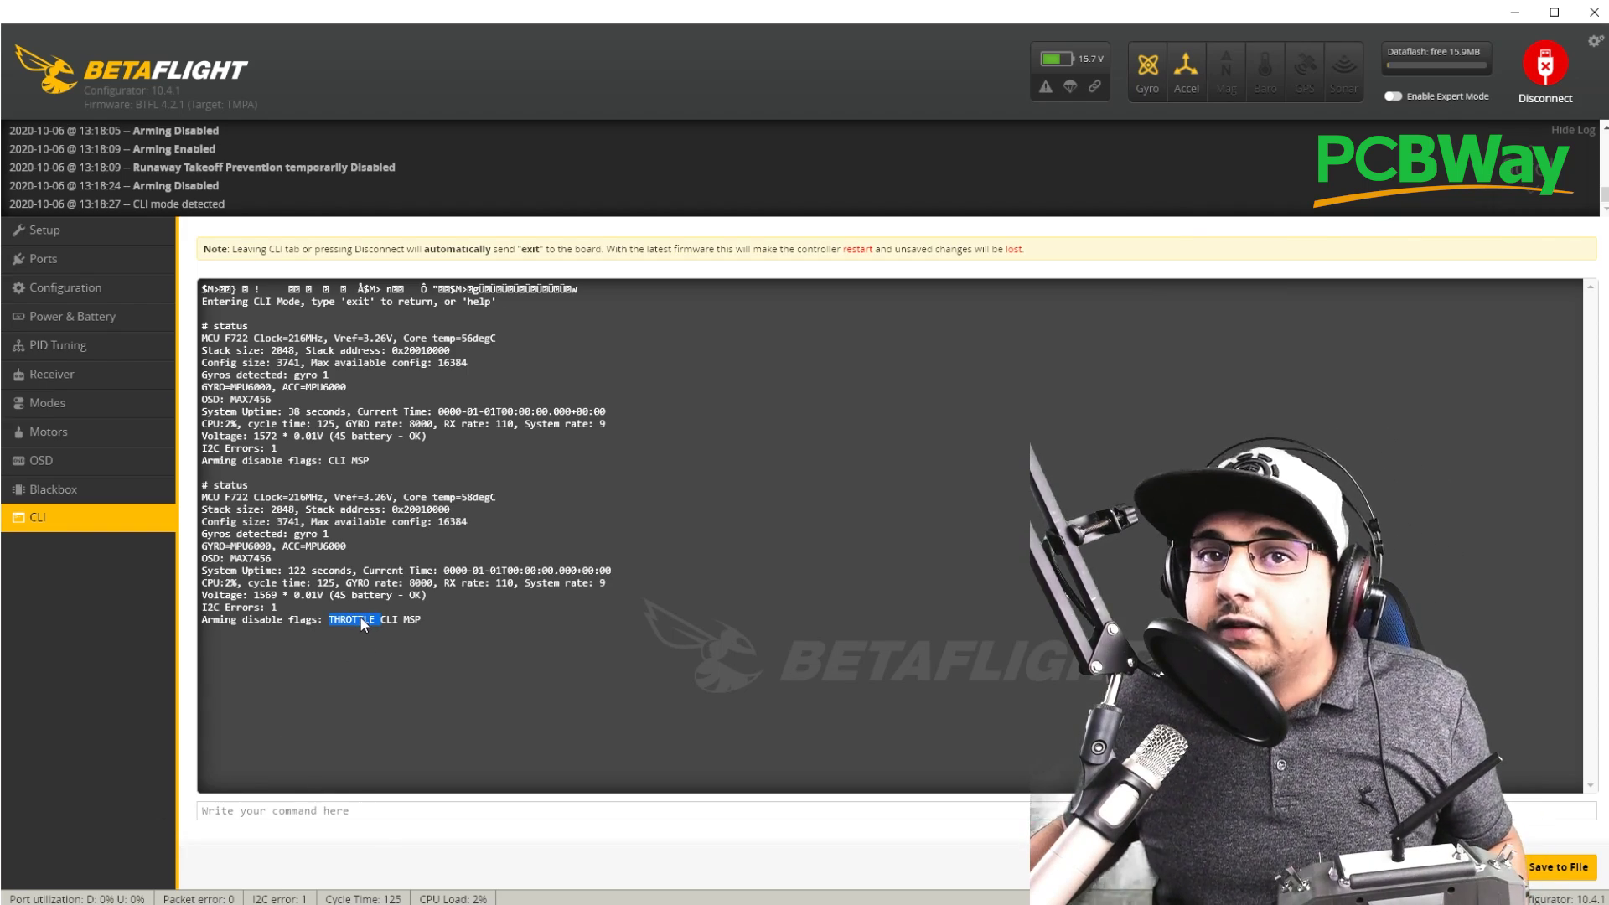
Run status once more to recheck whether the THROTTLE flag is still blocking arming
click(479, 812)
text(status)
key(Return)
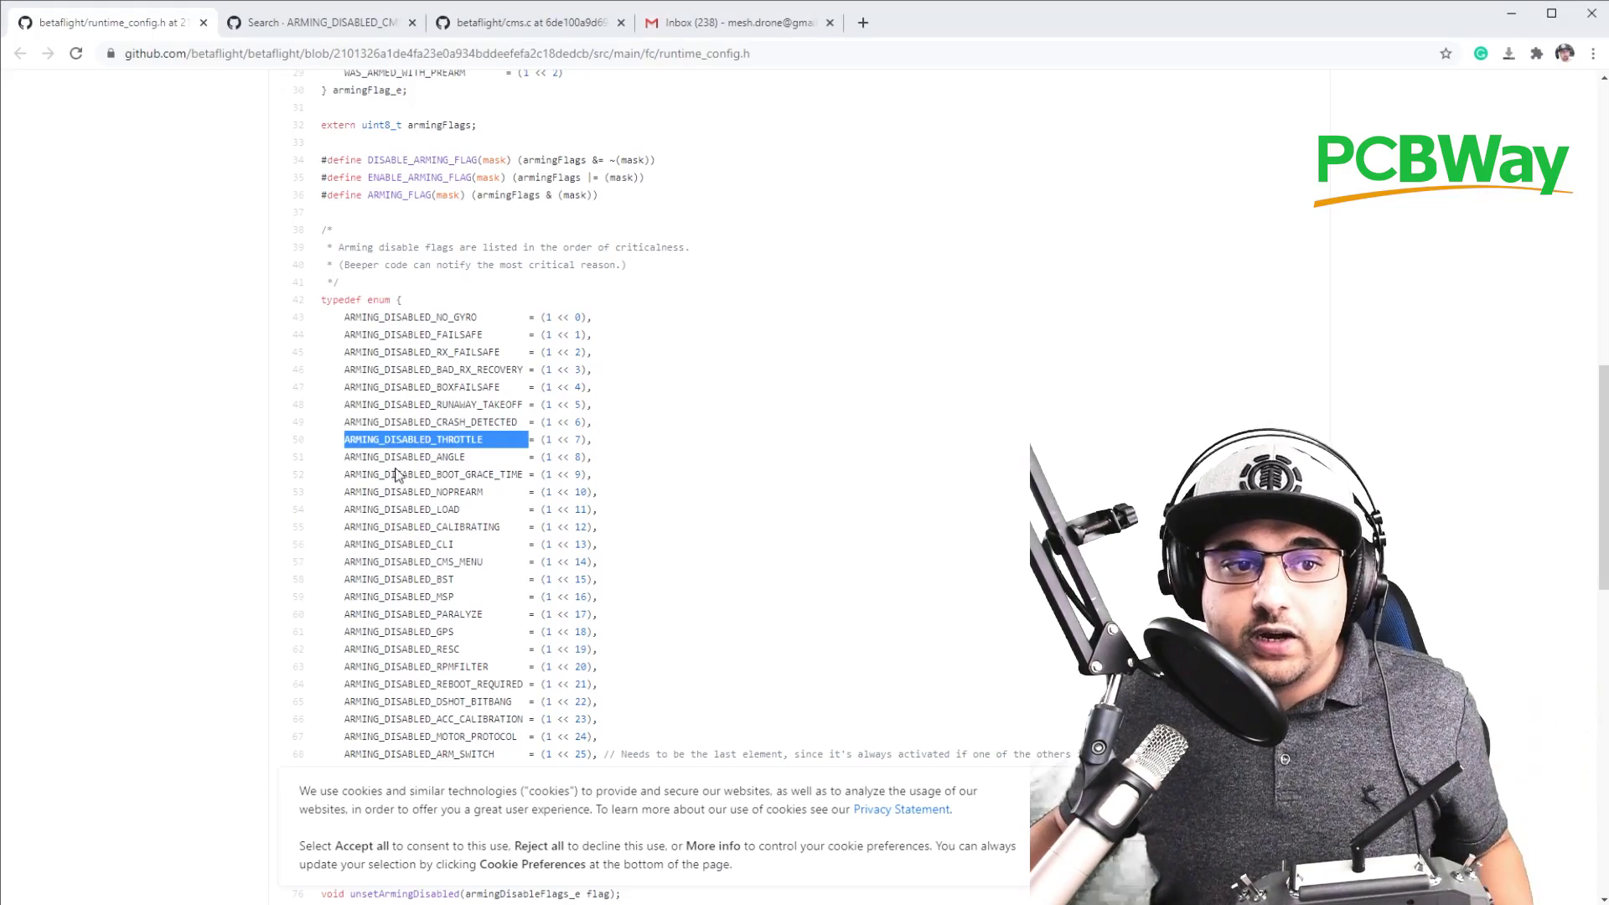
Highlight ARMING_DISABLED_ANGLE in runtime_config.h, then run status in the Betaflight Configurator command line and highlight the ANGLE flag
double_click(461, 457)
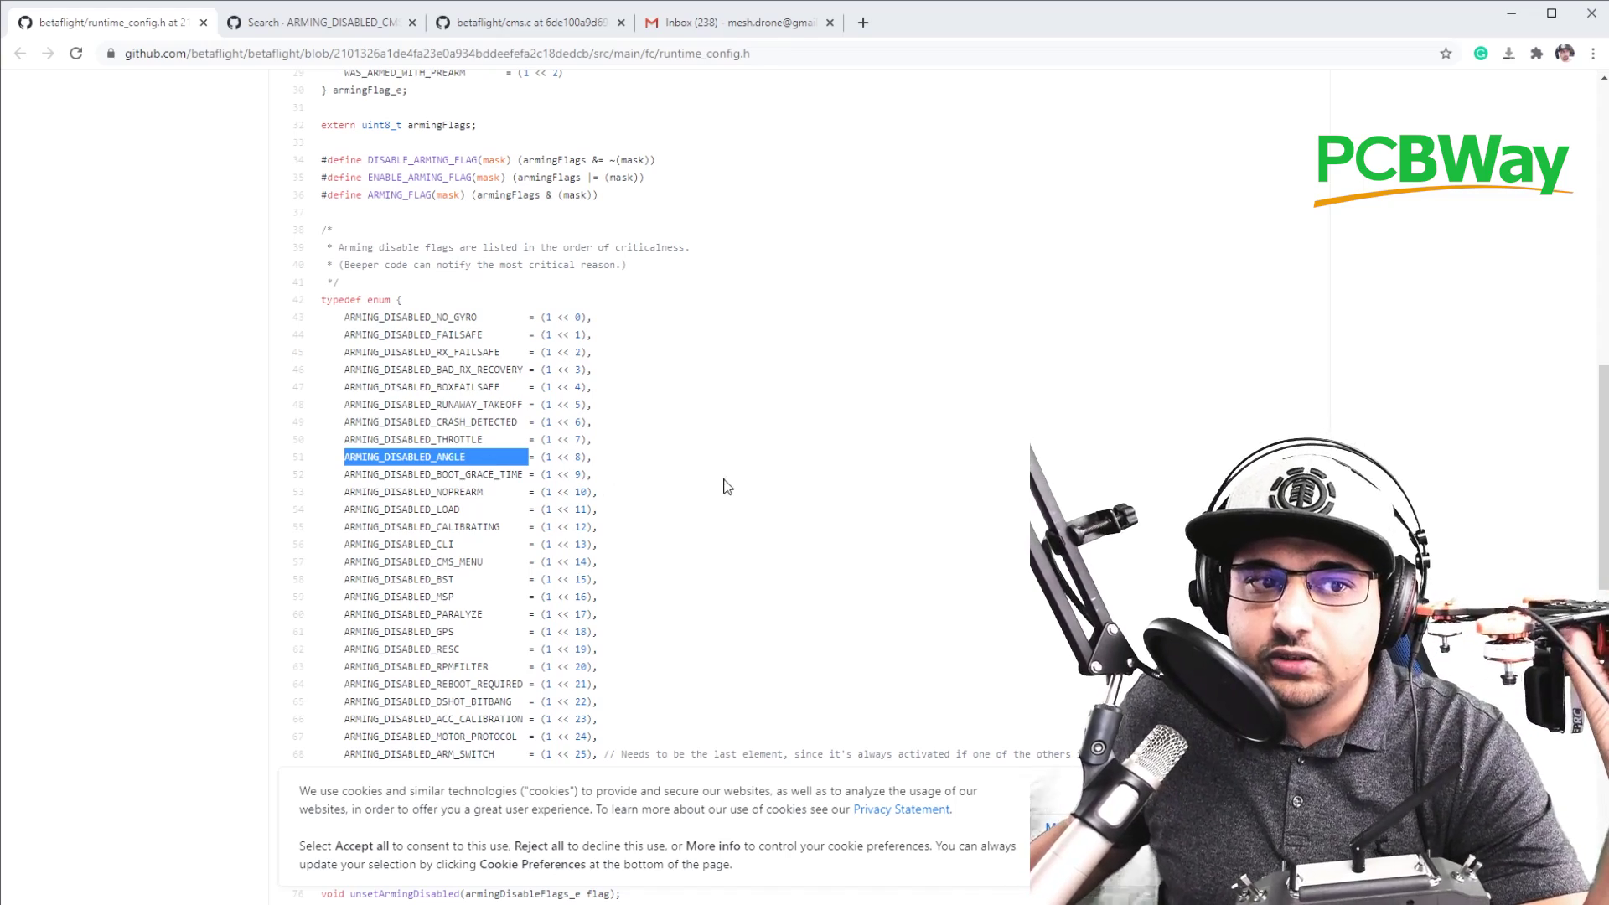
mouse_move(587, 901)
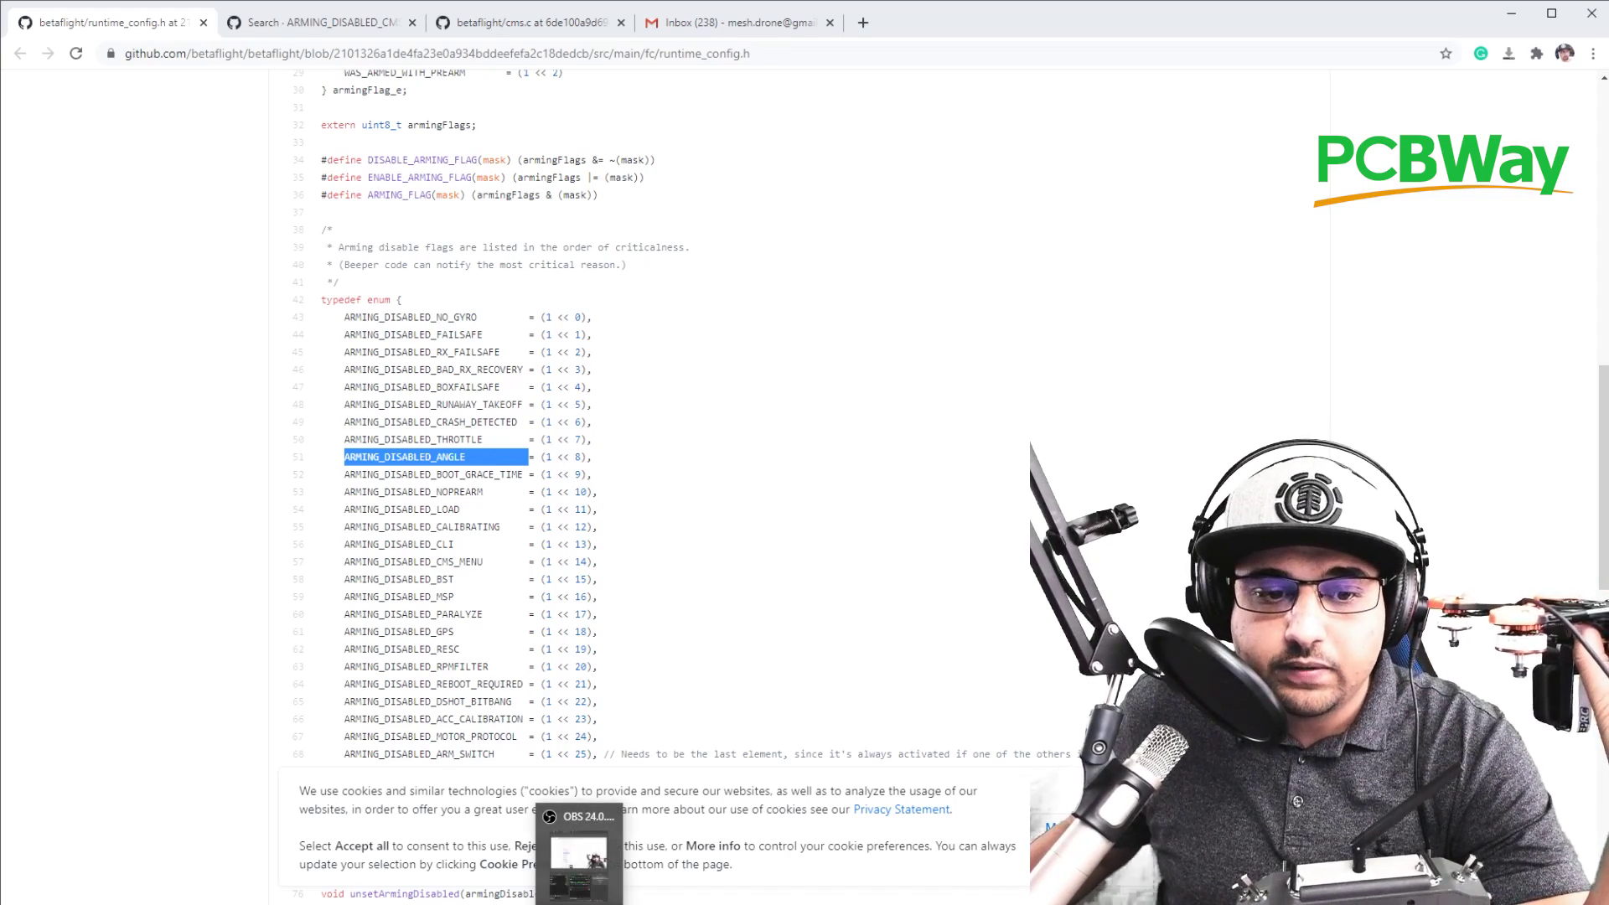
click(637, 847)
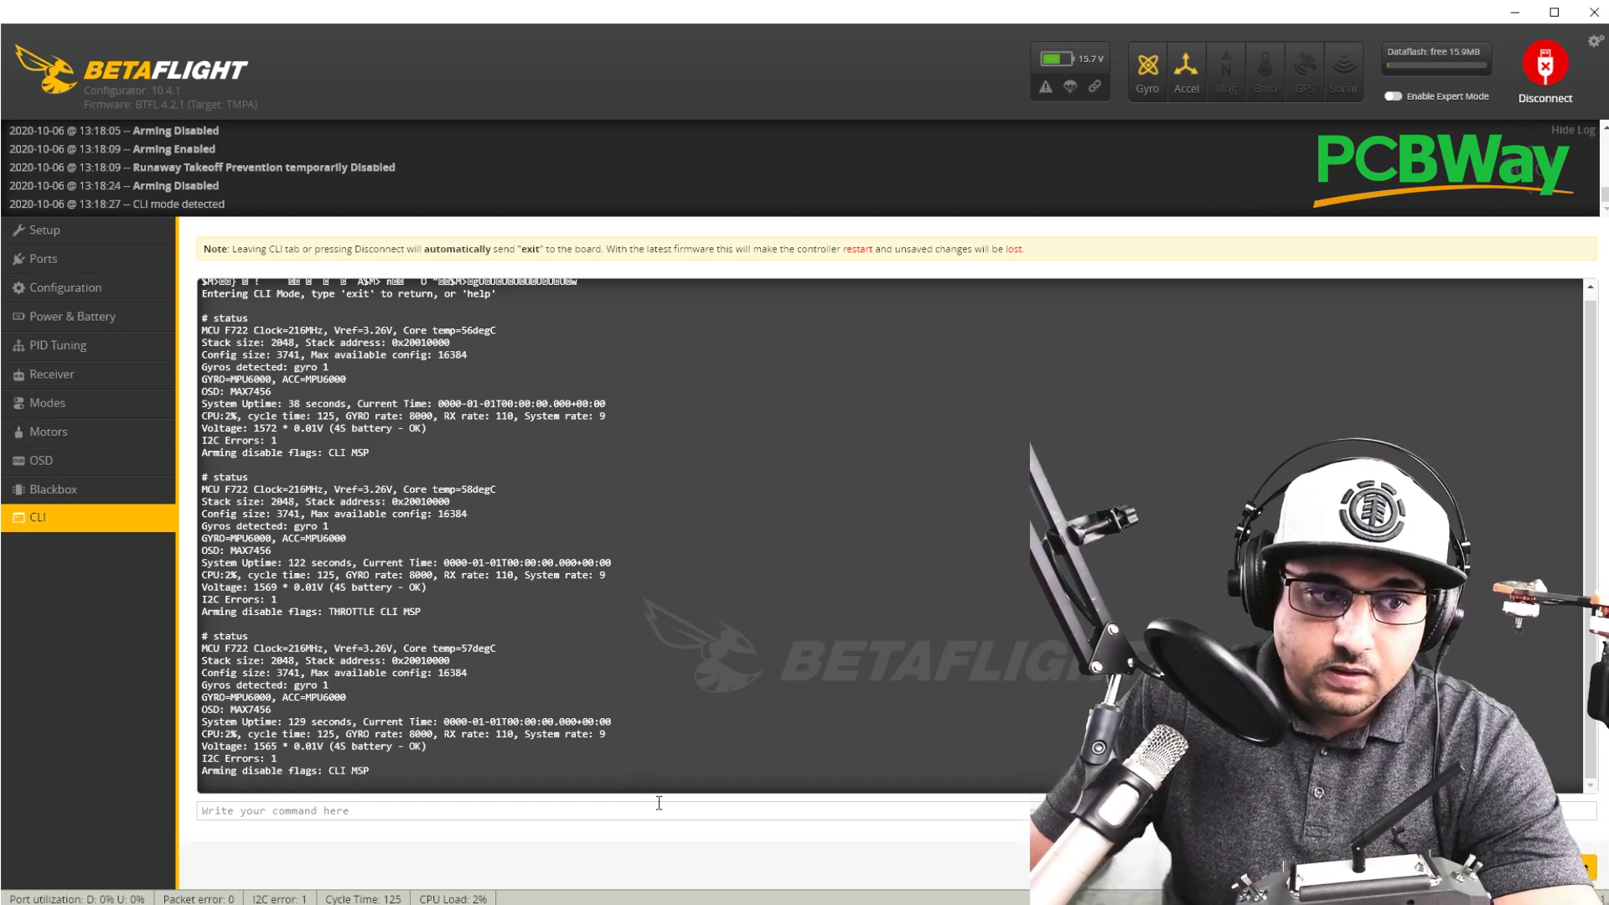
text(status)
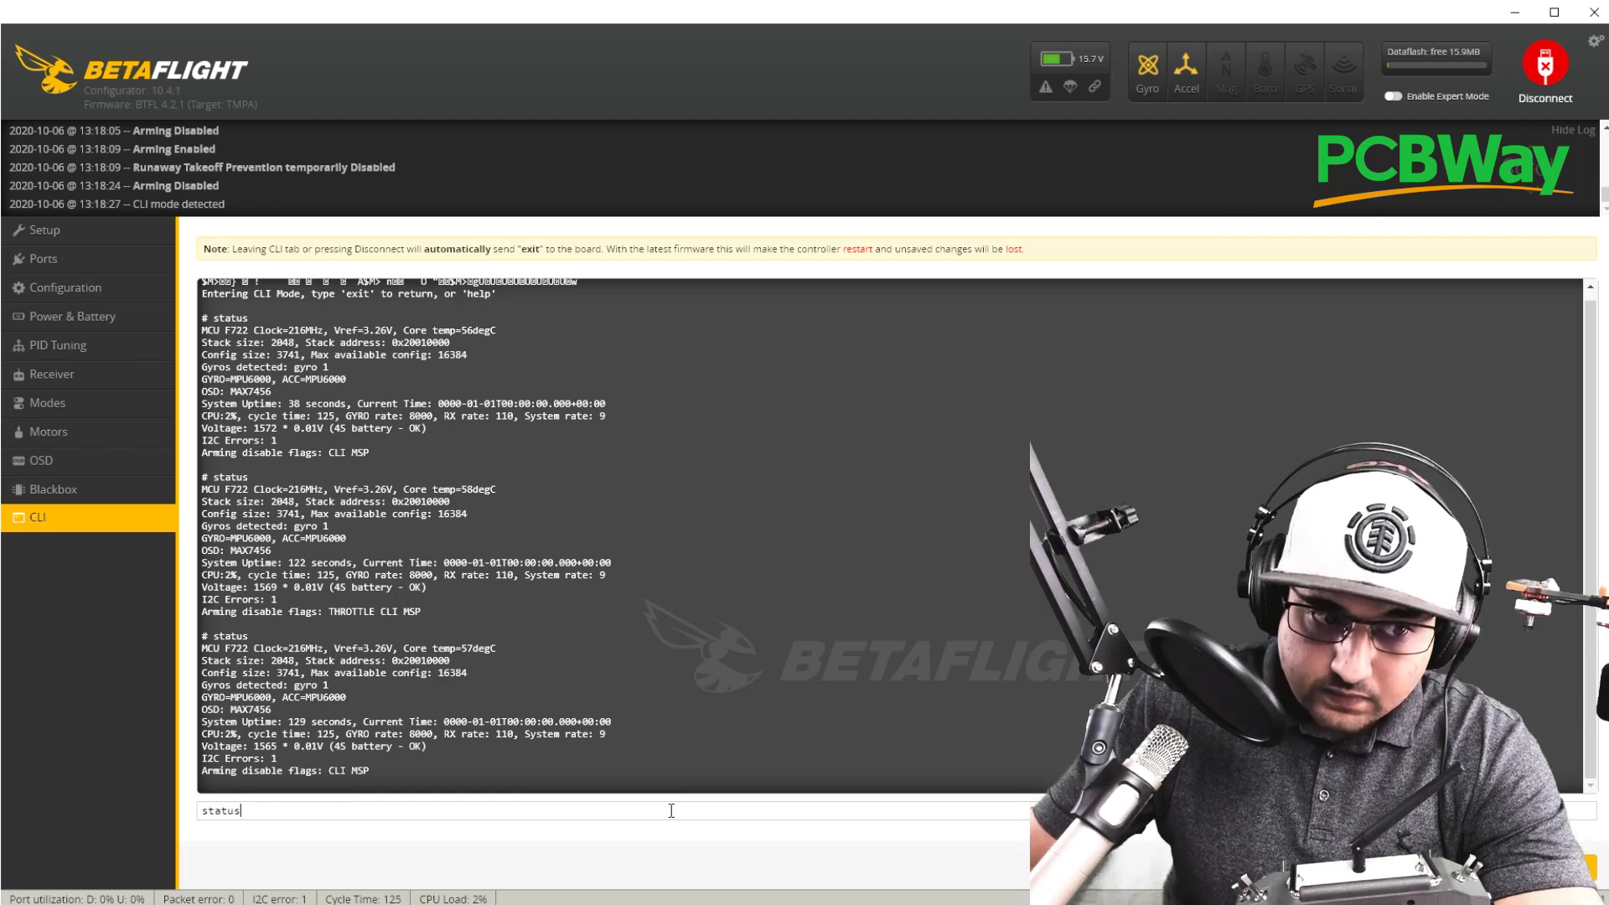
key(Return)
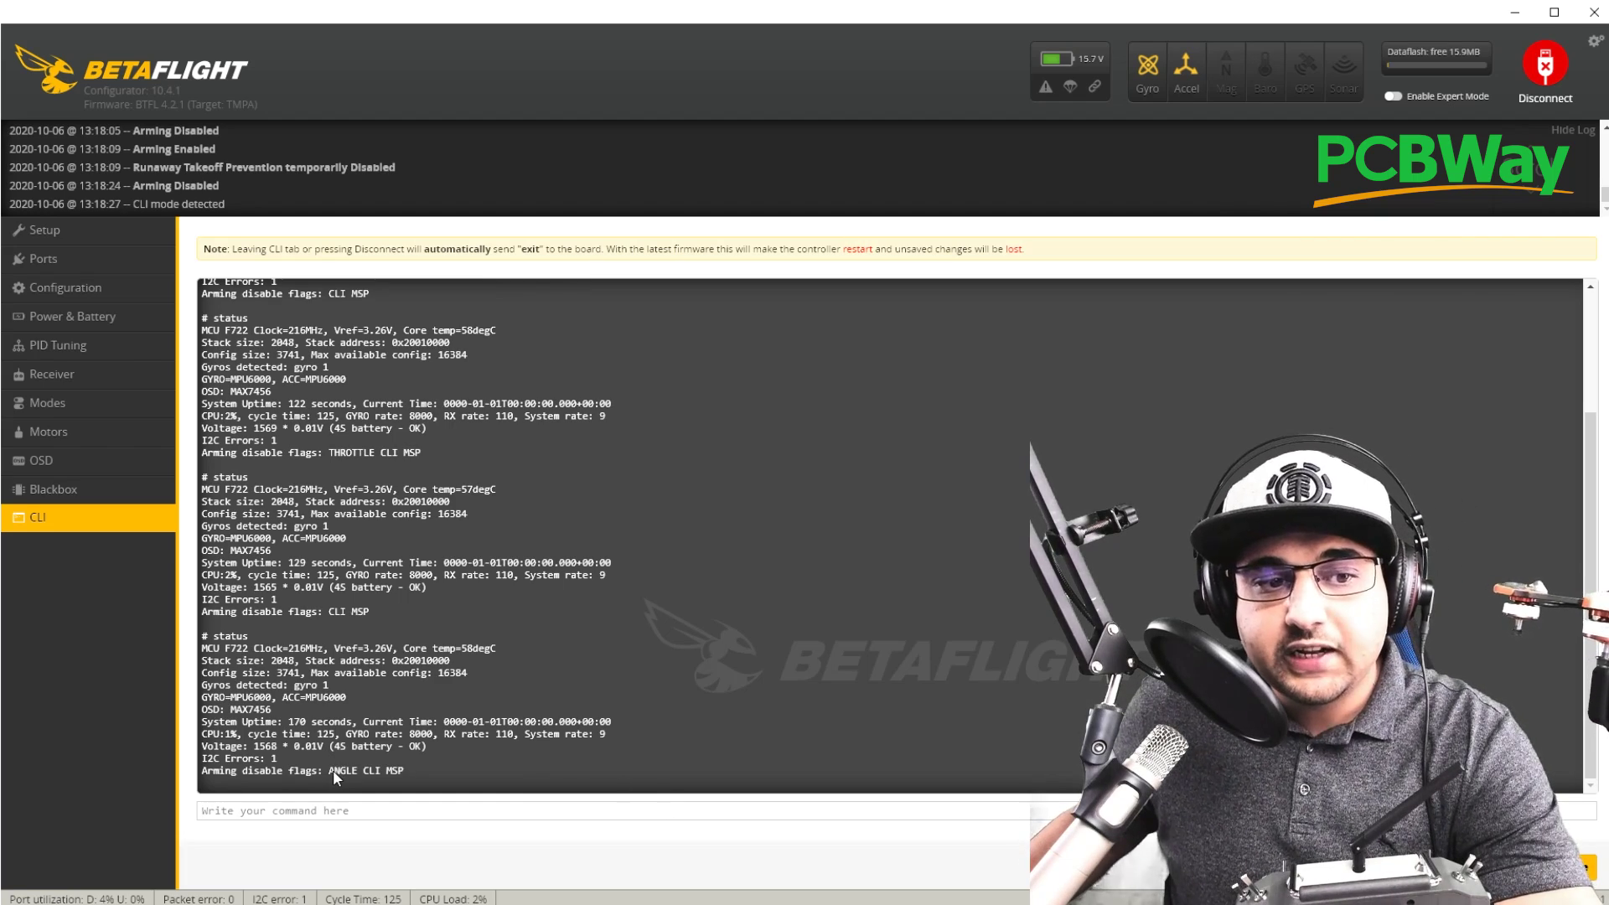
double_click(336, 771)
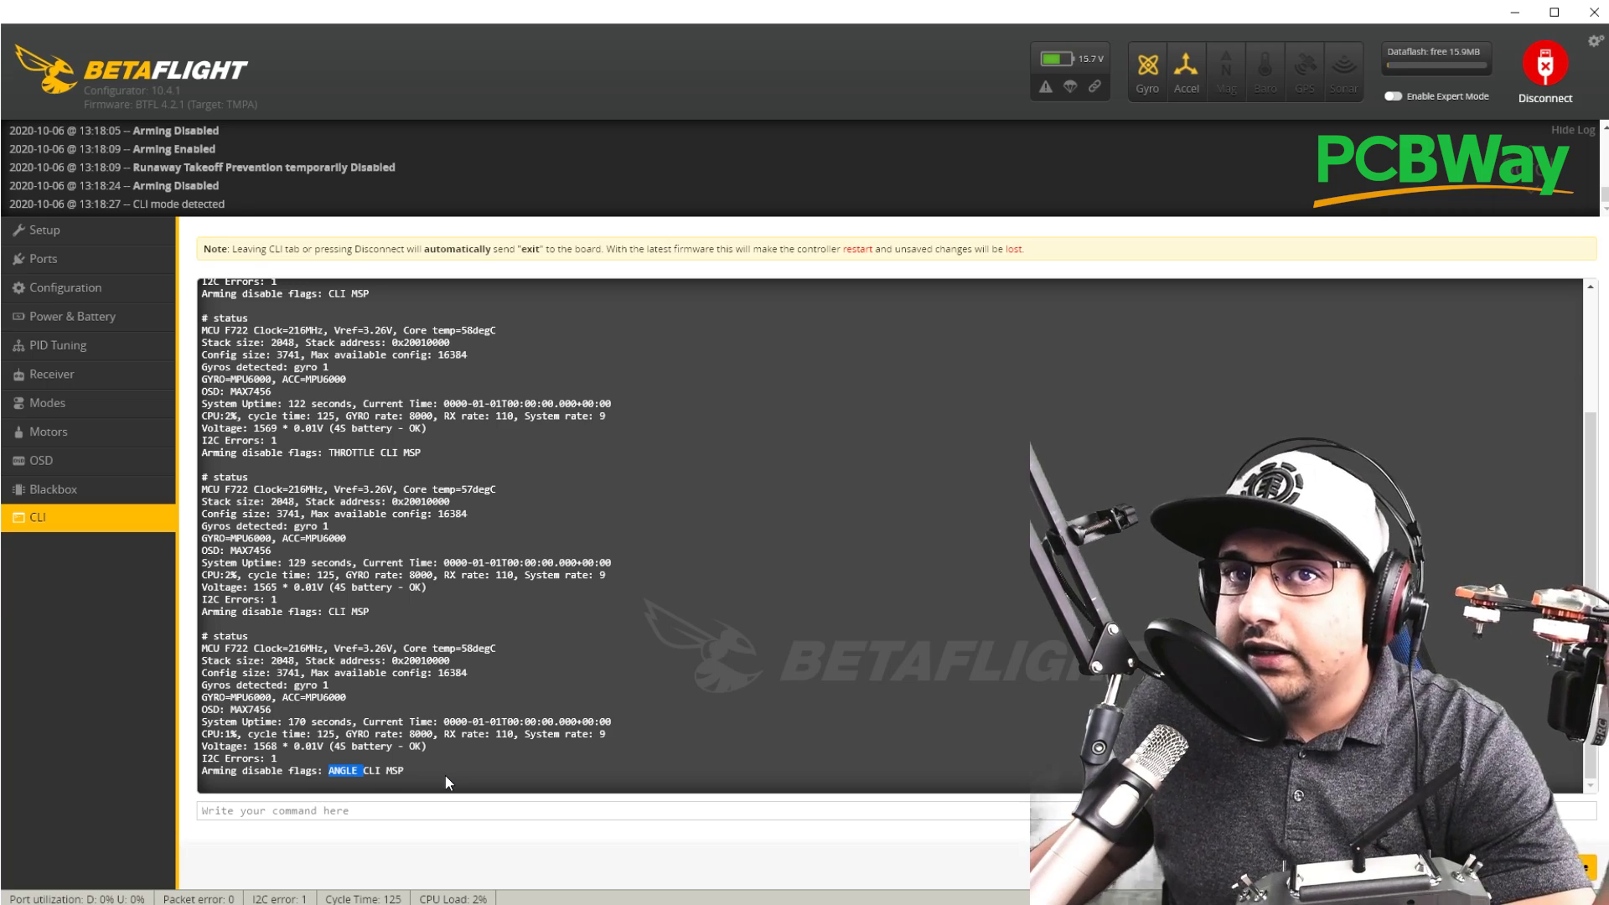
Switch to runtime_config.h in the browser and highlight the BOOT_GRACE_TIME, NOPREARM, LOAD and CALIBRATING arming flags in turn
key(alt+Tab)
double_click(482, 479)
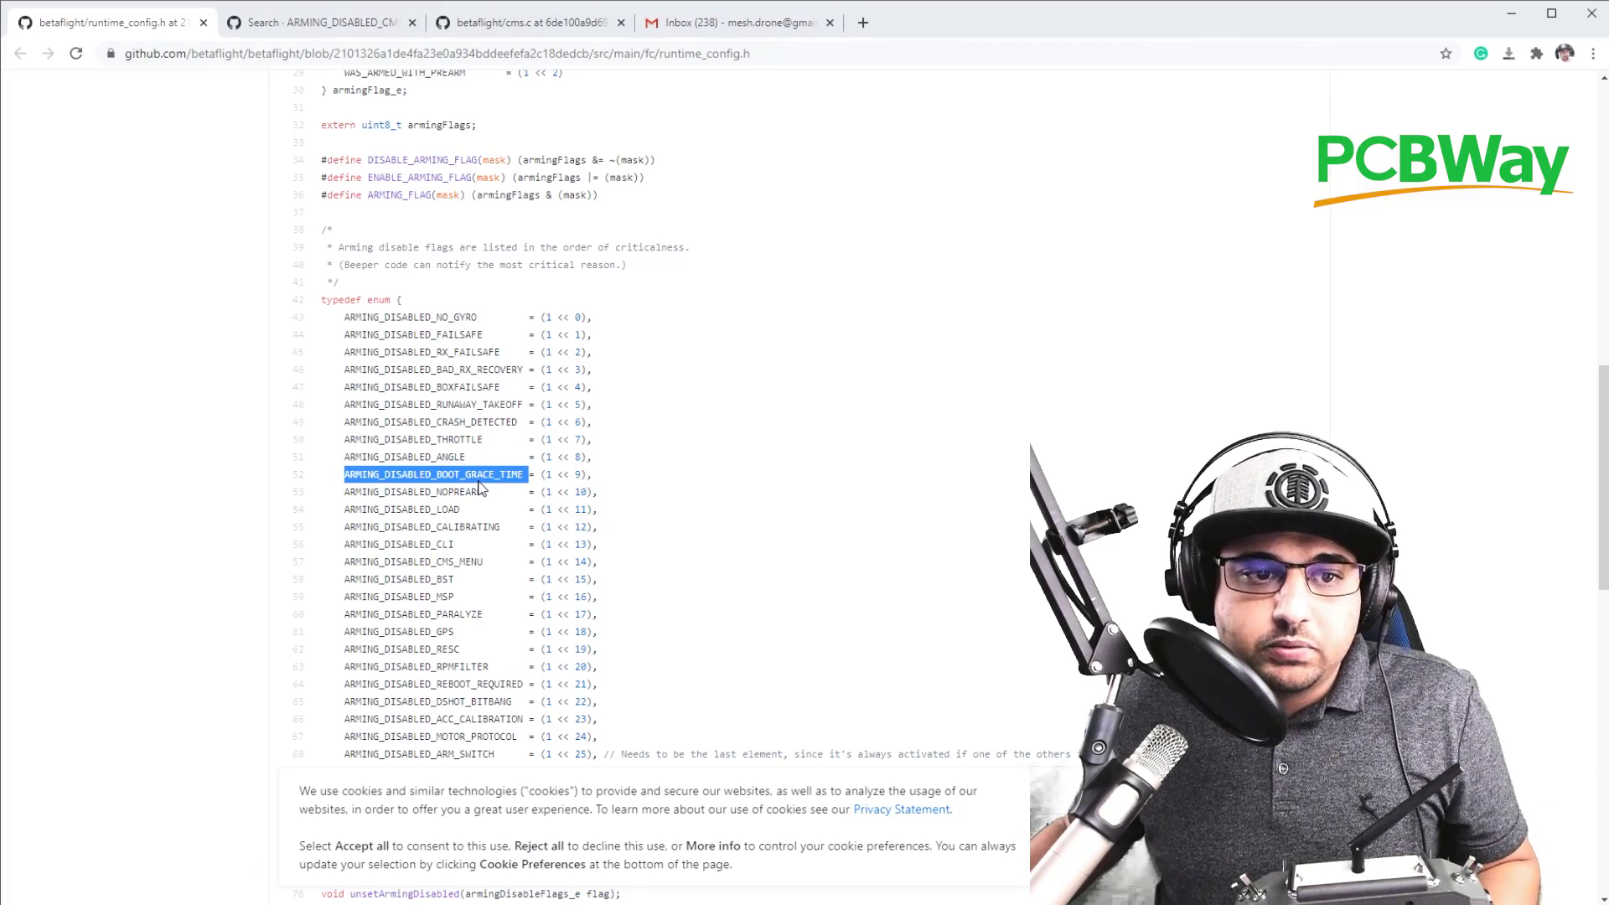
double_click(481, 492)
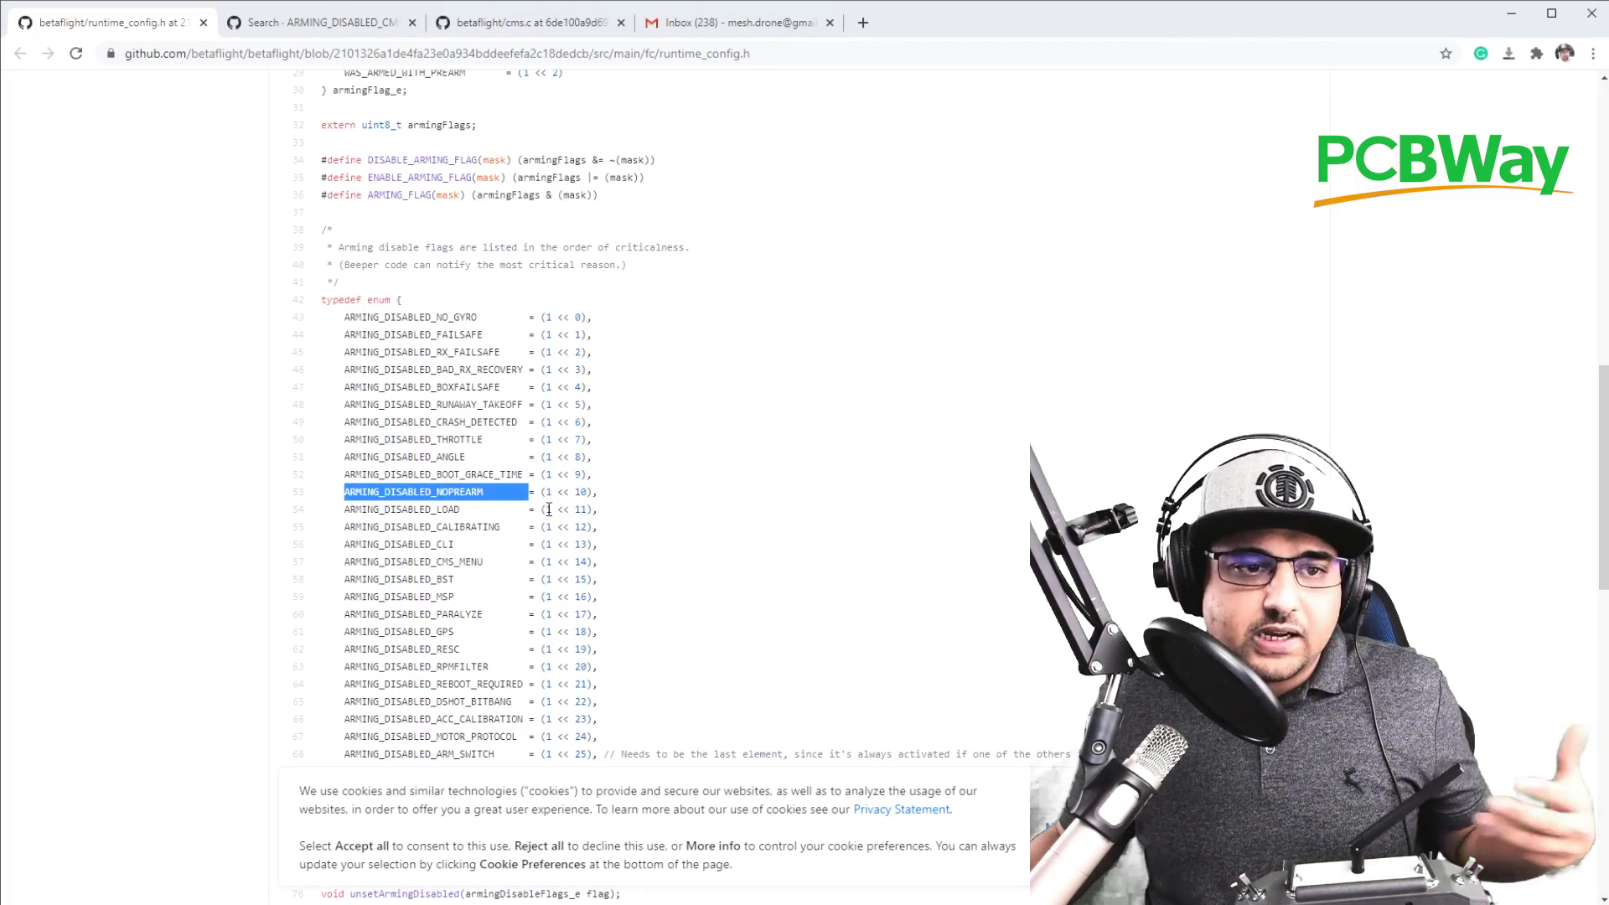
double_click(448, 511)
click(480, 532)
double_click(480, 528)
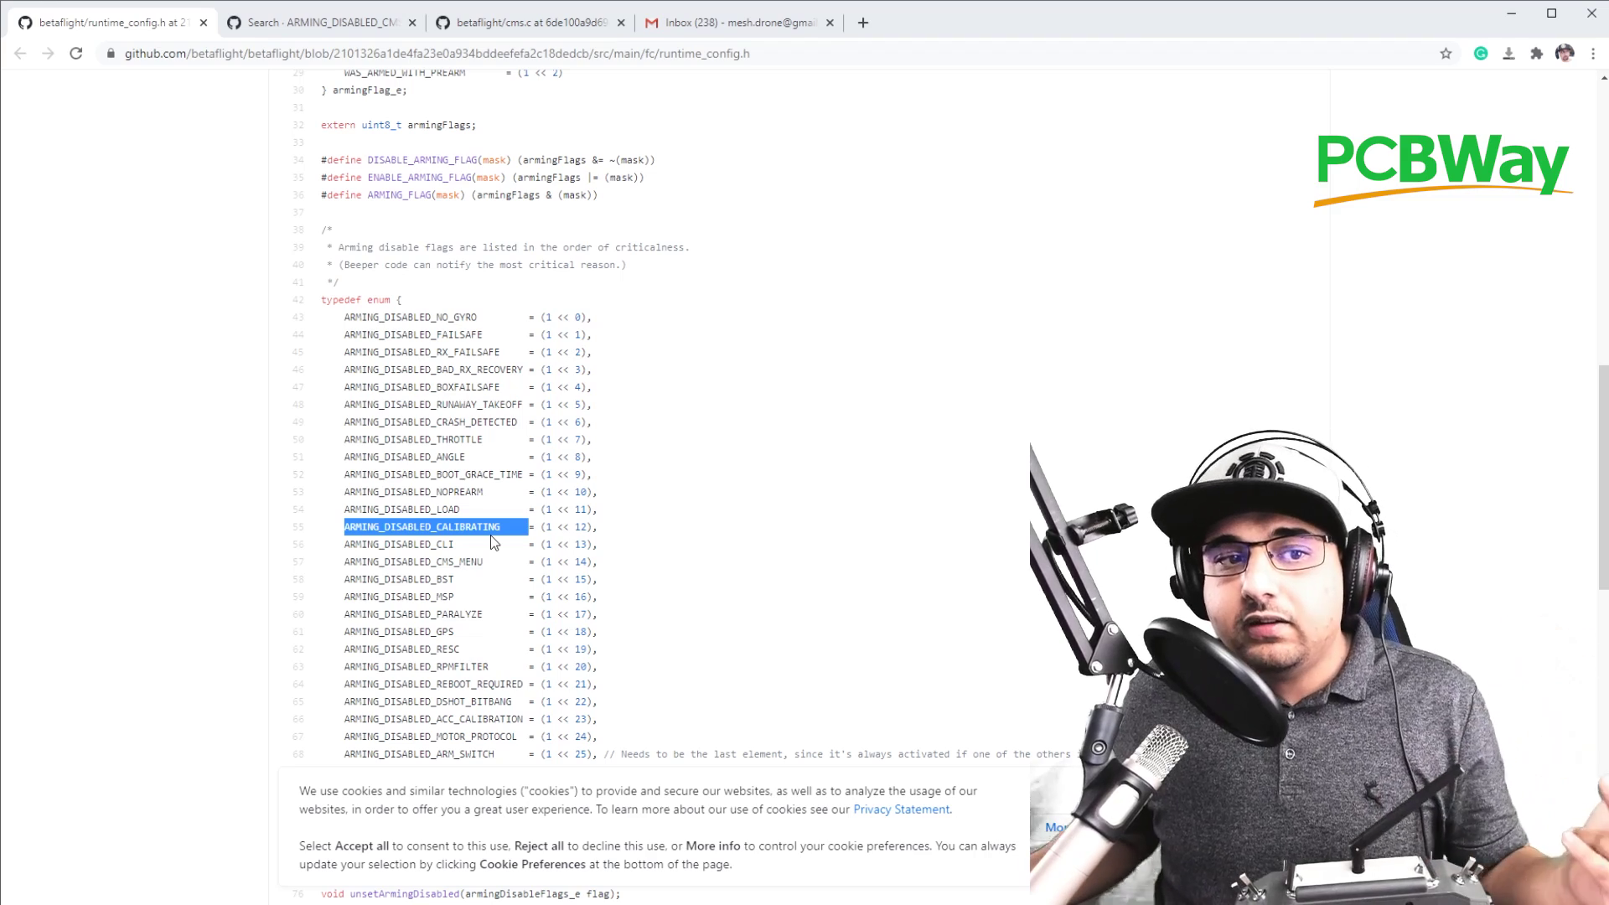
Highlight ARMING_DISABLED_ACC_CALIBRATION in the enum, then highlight ARMING_DISABLED_CALIBRATING again to compare the two flags
double_click(507, 719)
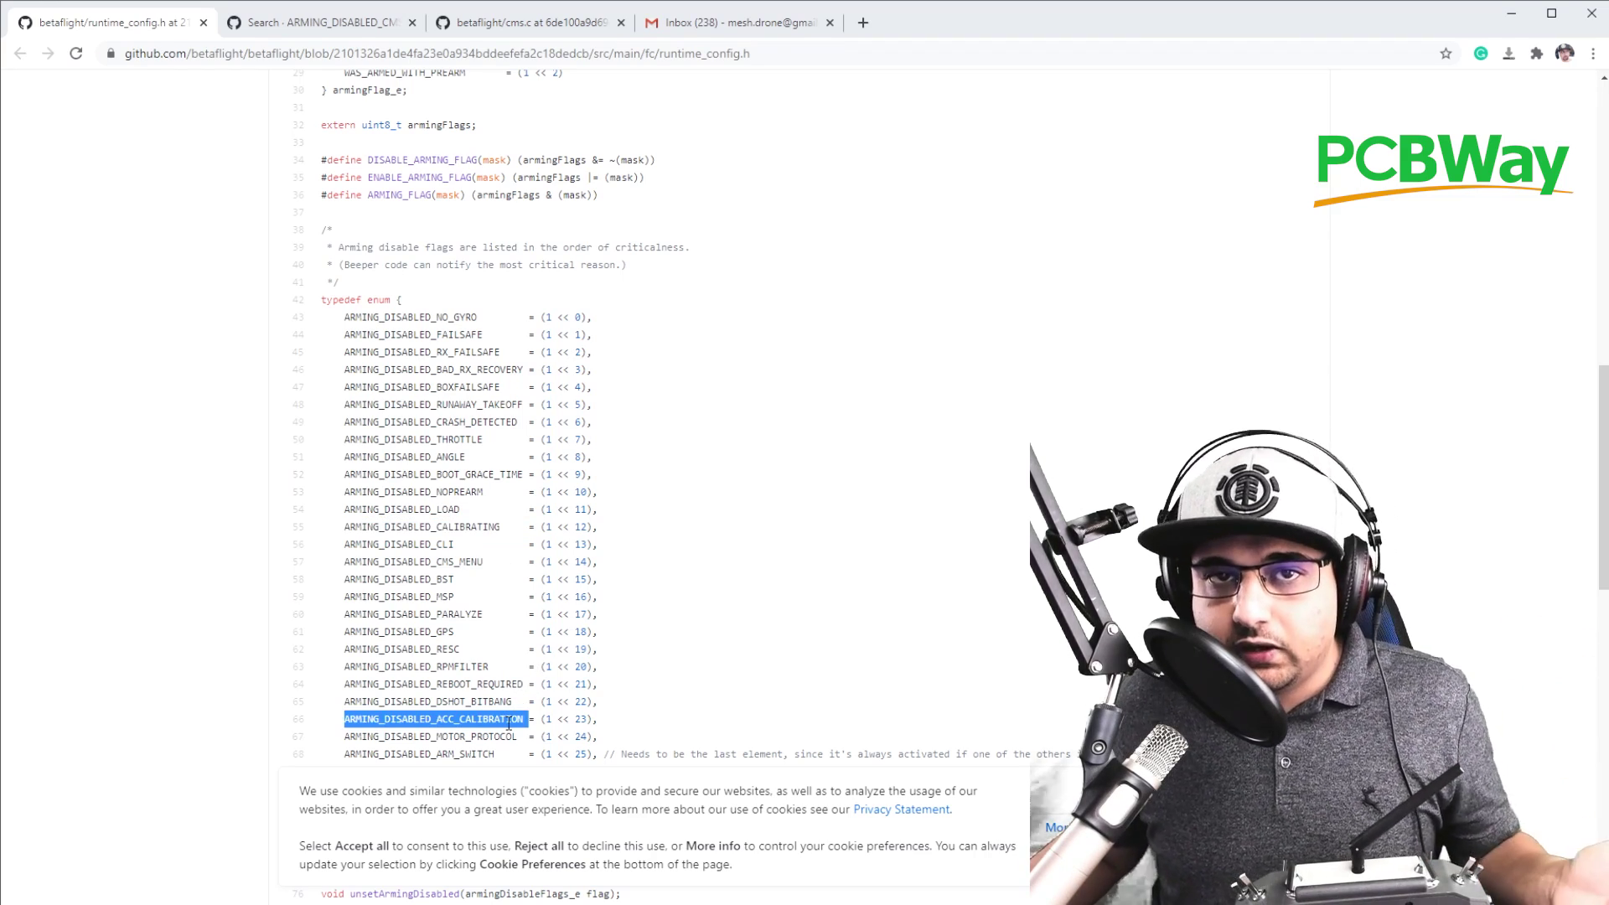
double_click(508, 723)
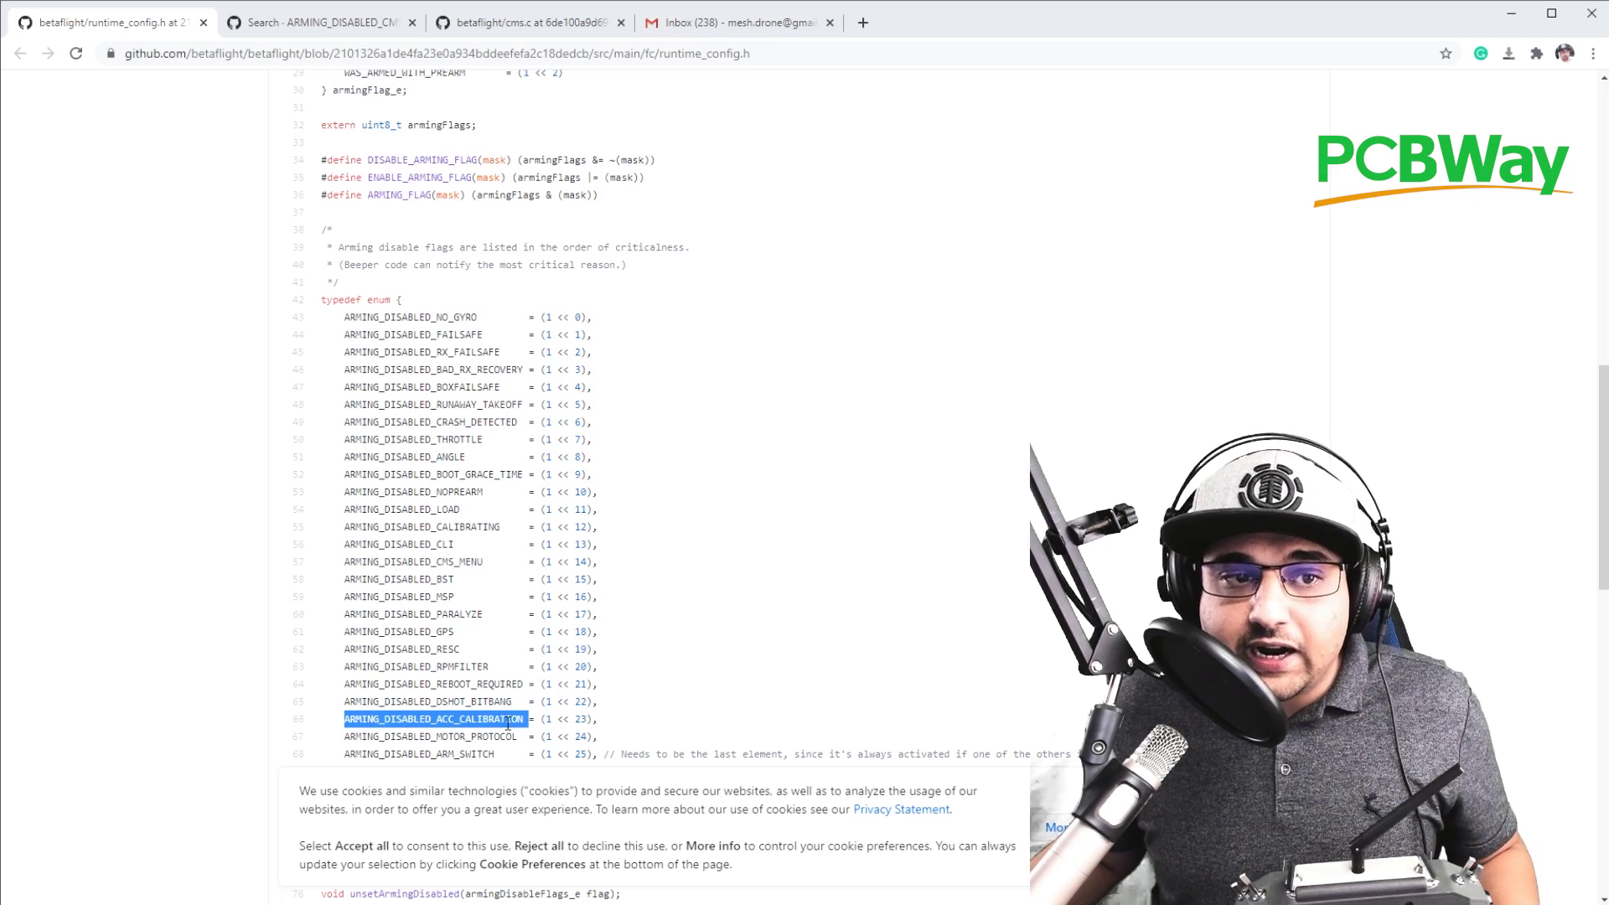
double_click(441, 528)
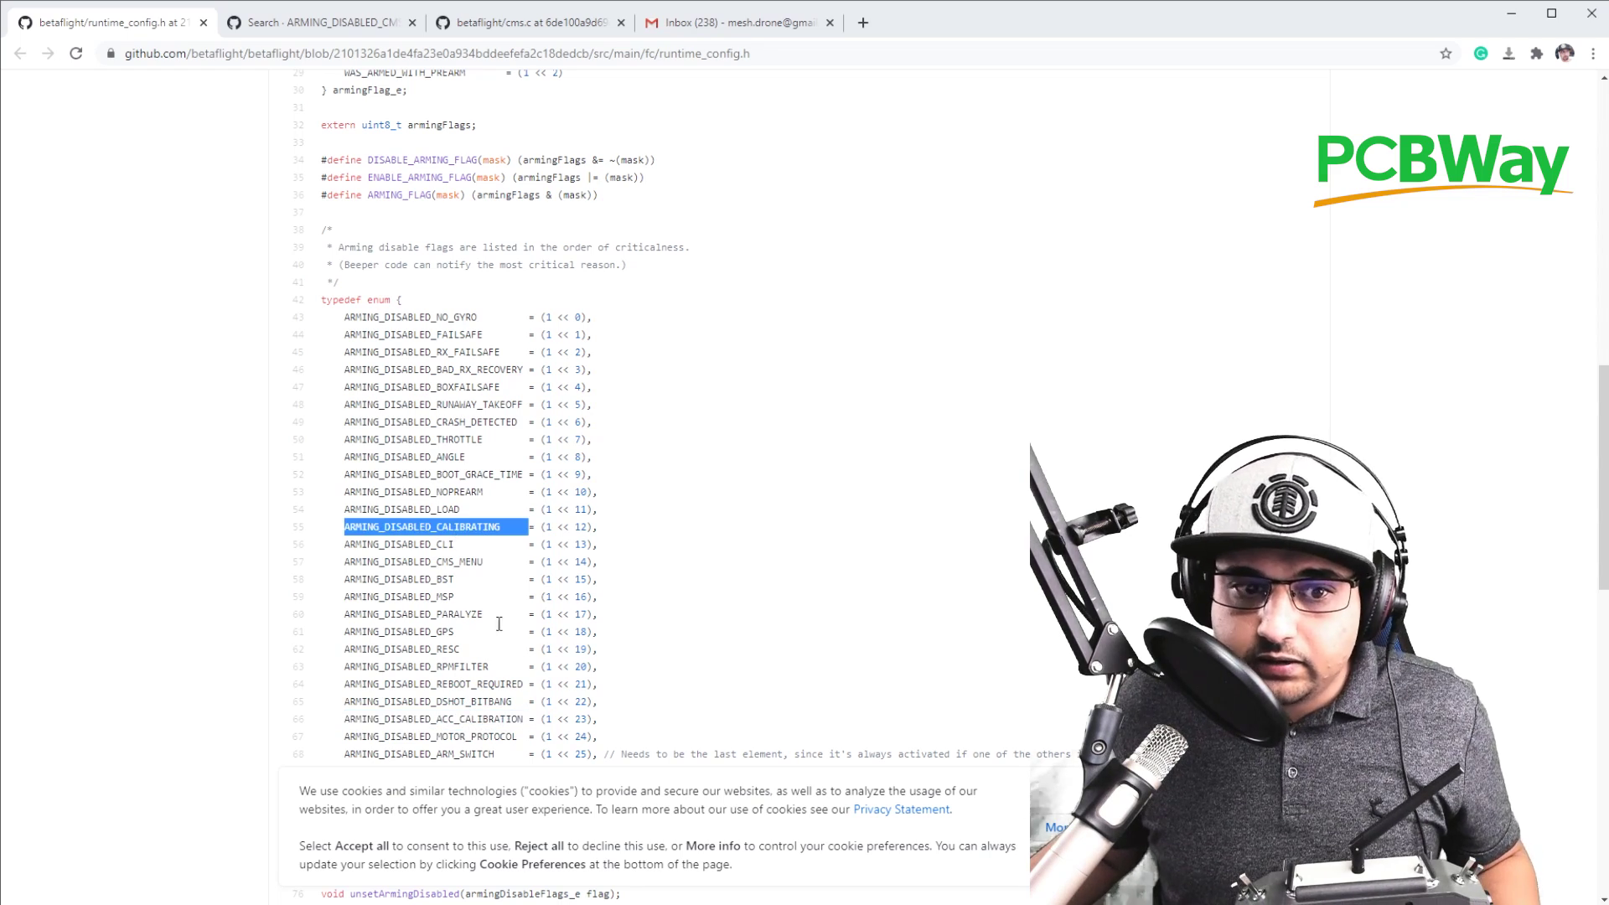
In Betaflight Configurator, reconnect to the flight controller and calibrate its accelerometer, ending in the command line
key(alt+Tab)
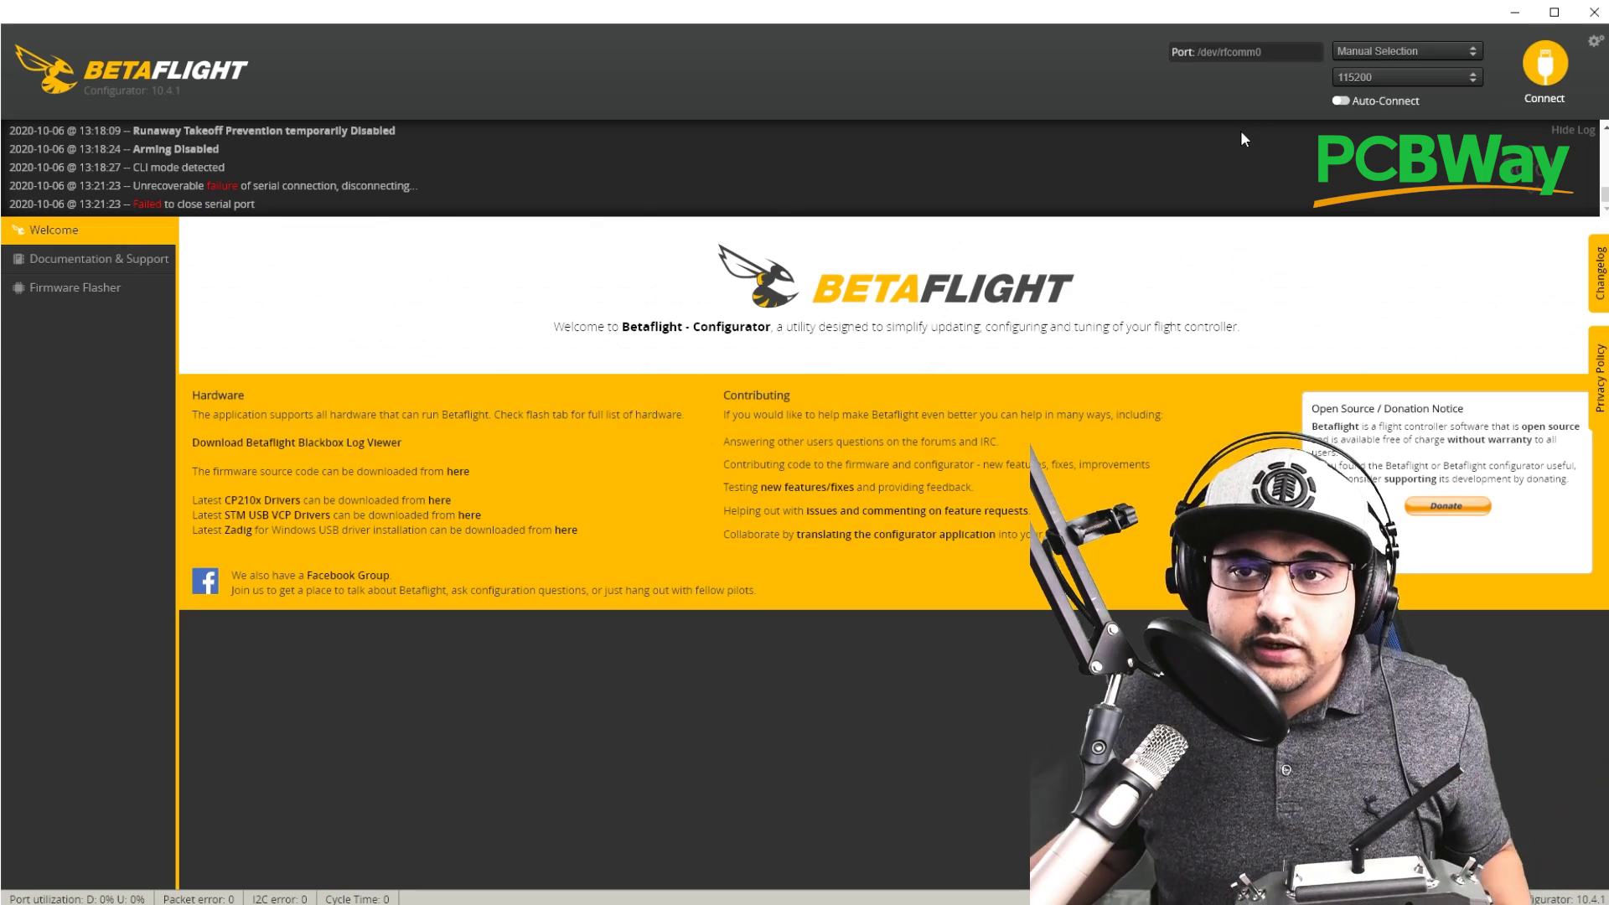
click(1544, 67)
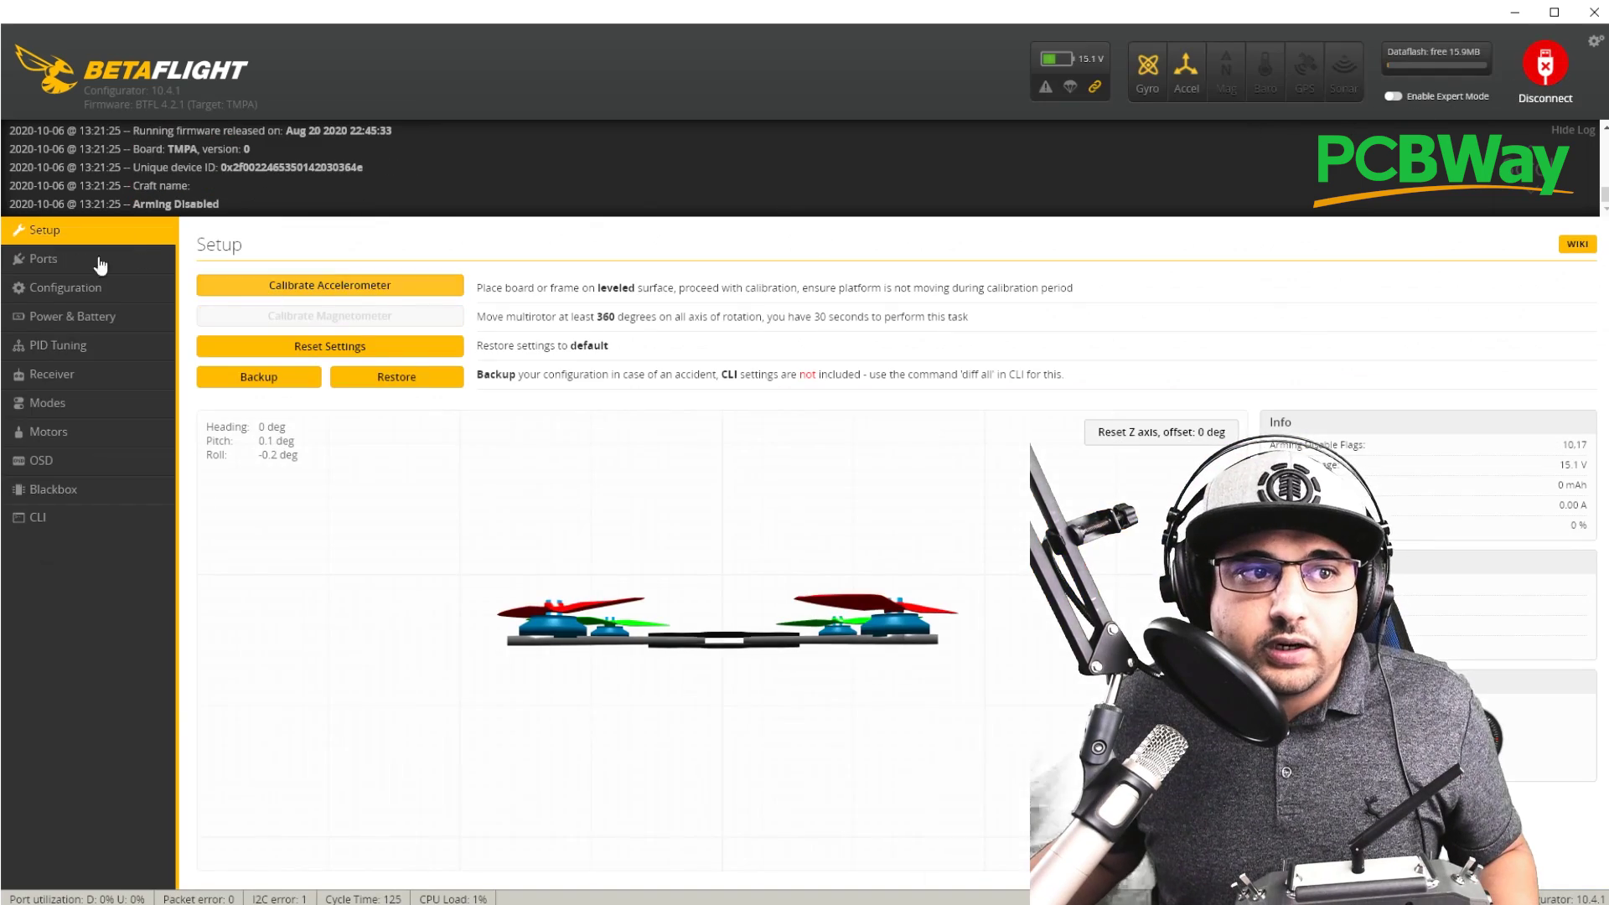
click(372, 287)
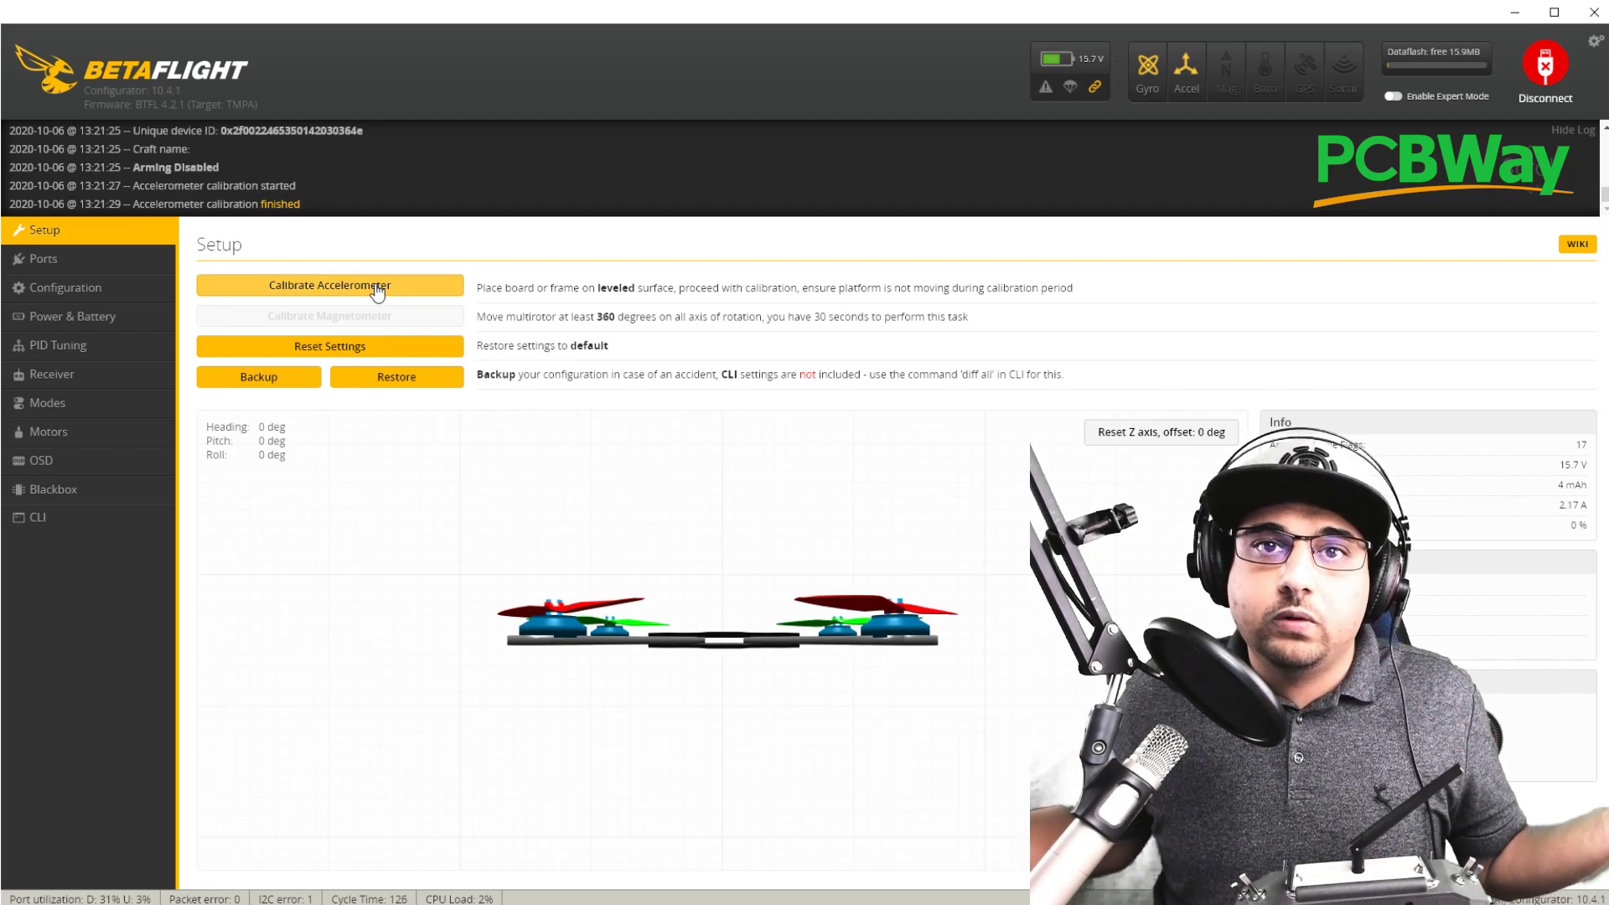
click(39, 516)
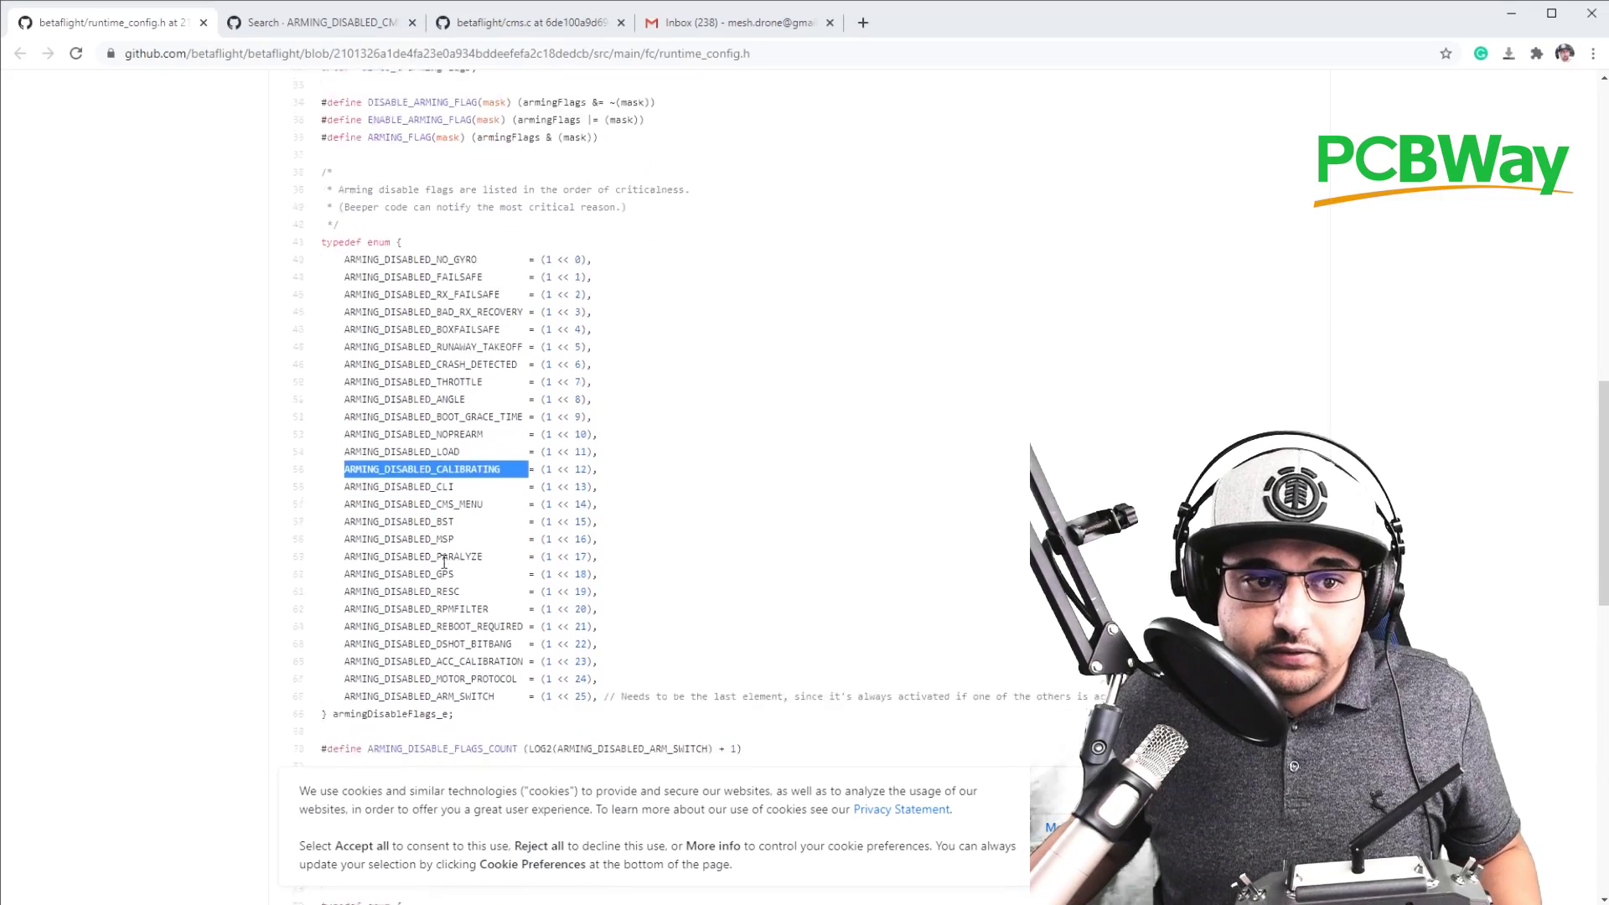
Go through the CLI, CMS_MENU and BST arming flags in the runtime_config.h enum, ending with ARMING_DISABLED_BST highlighted
scroll(444, 563, down, 1)
double_click(453, 370)
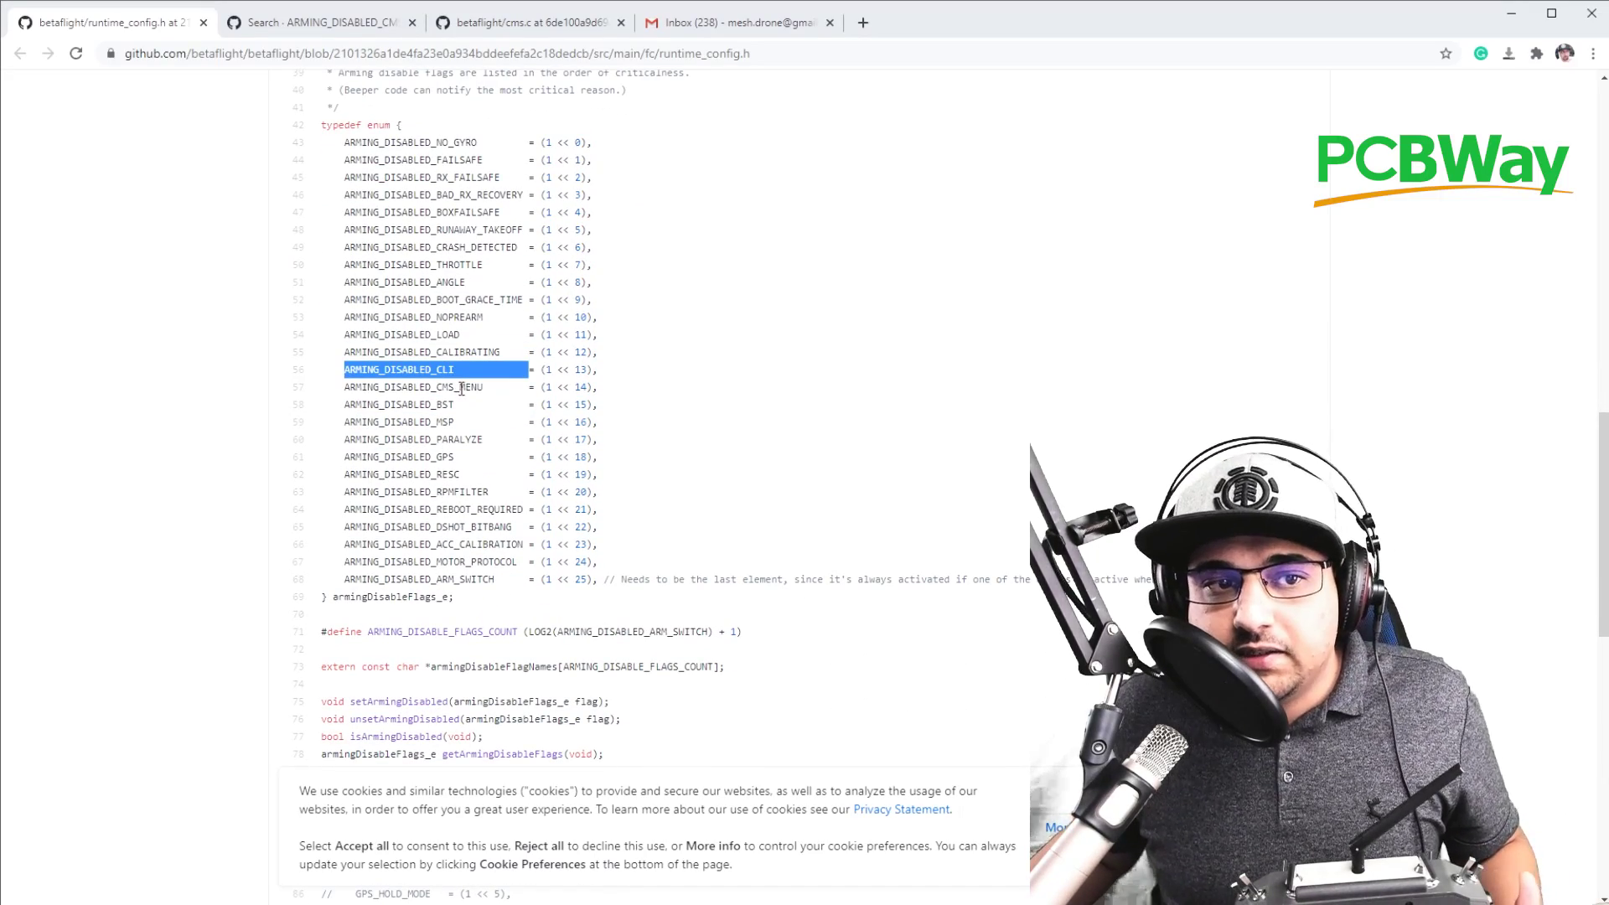
double_click(471, 389)
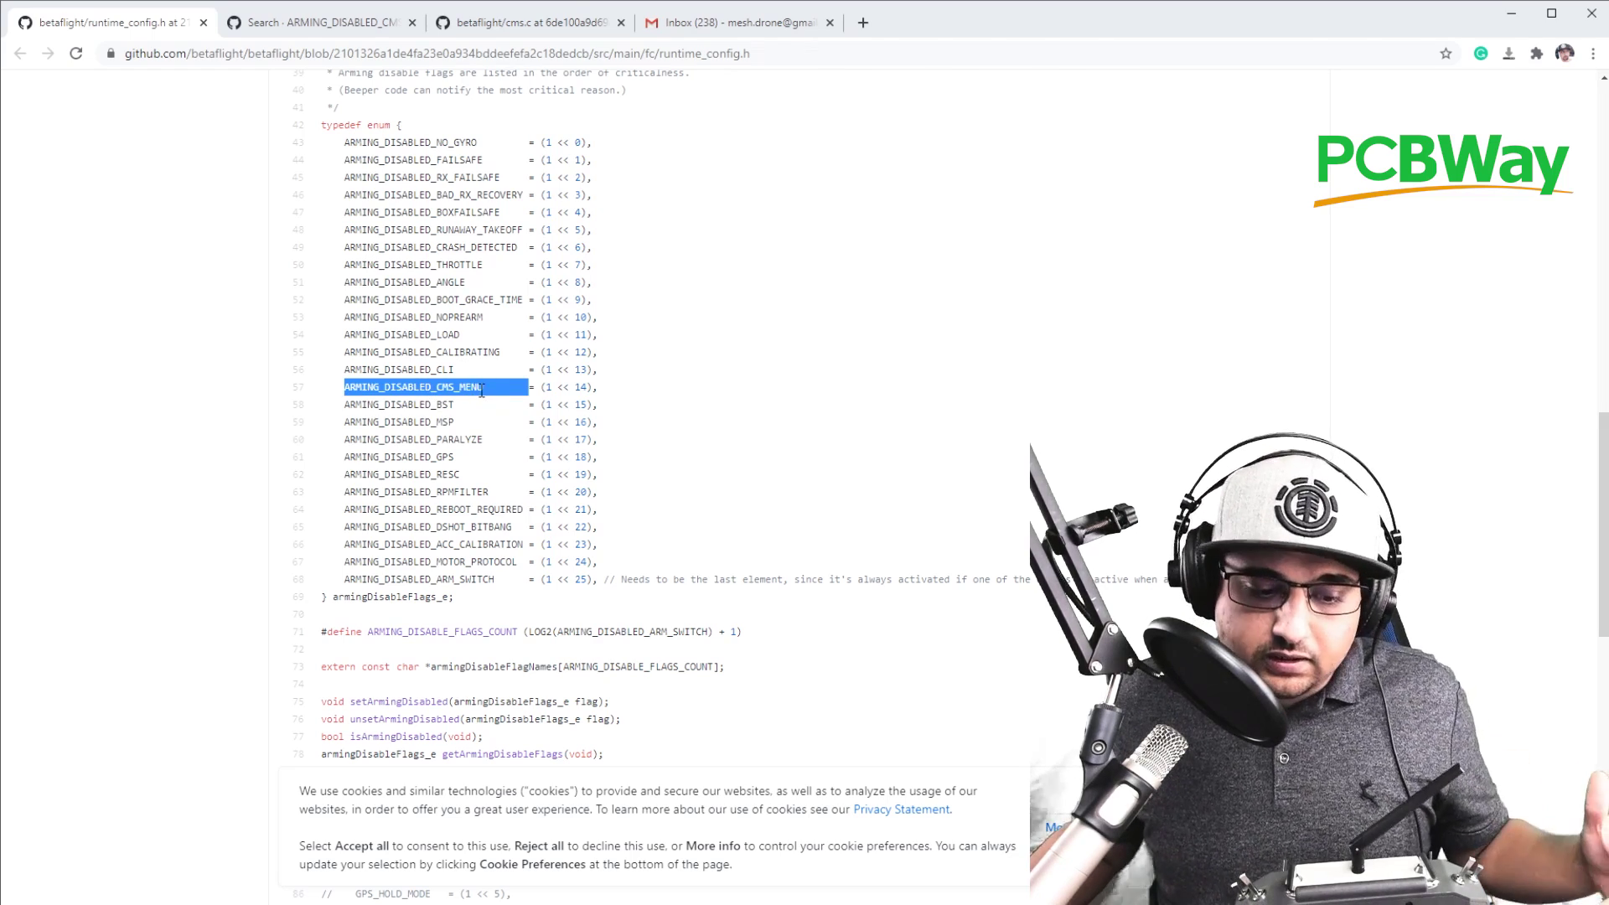
double_click(460, 406)
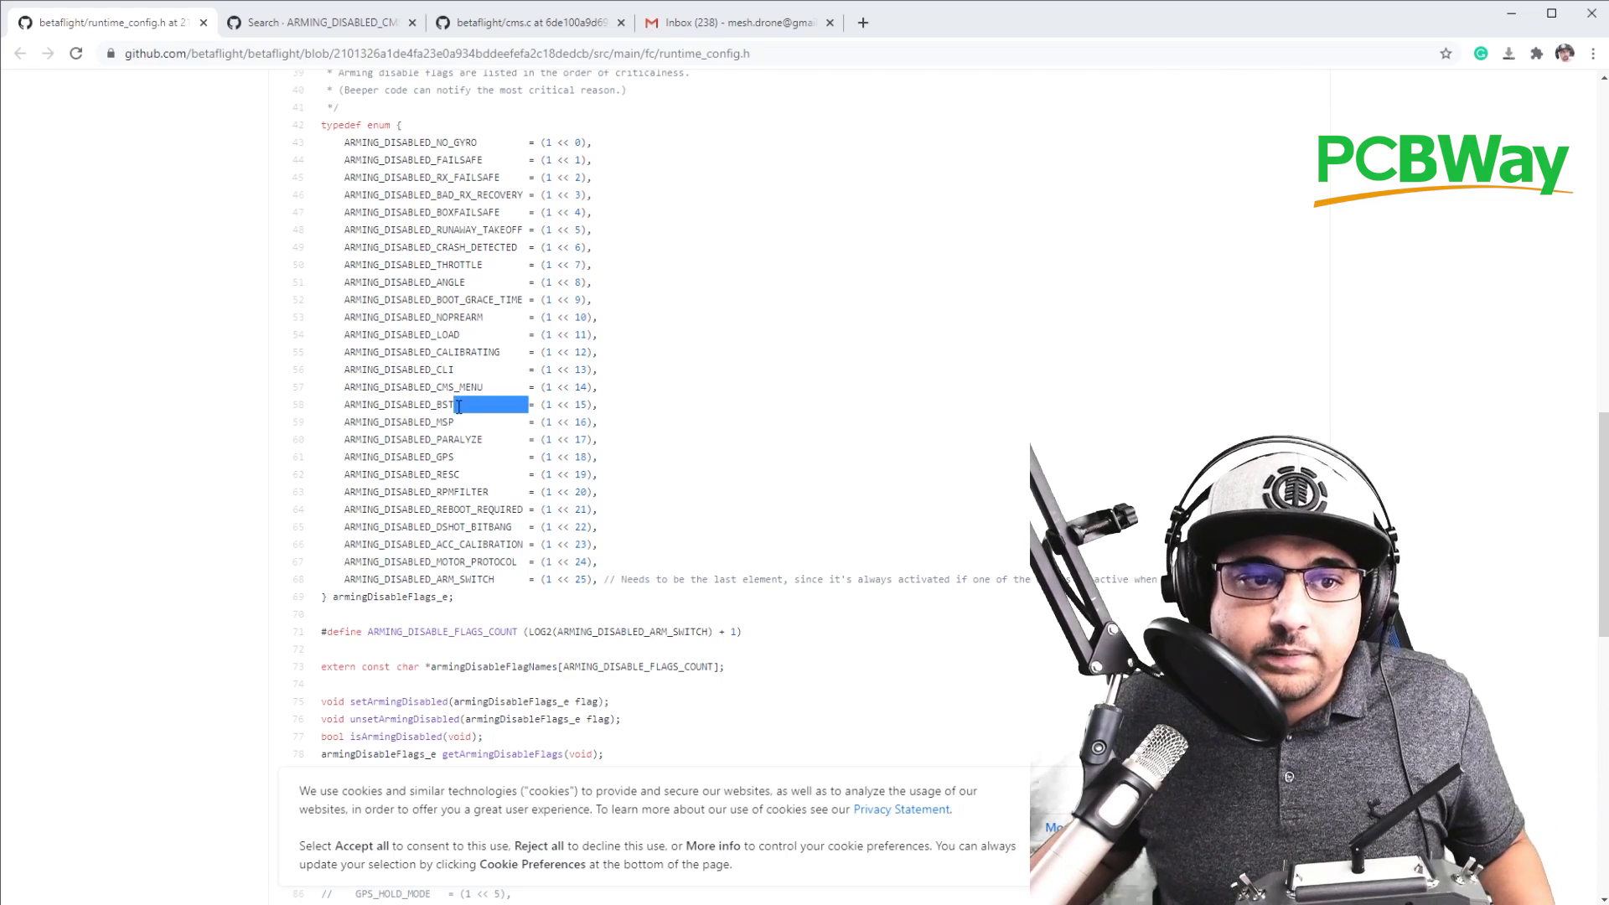
drag(438, 406, 435, 406)
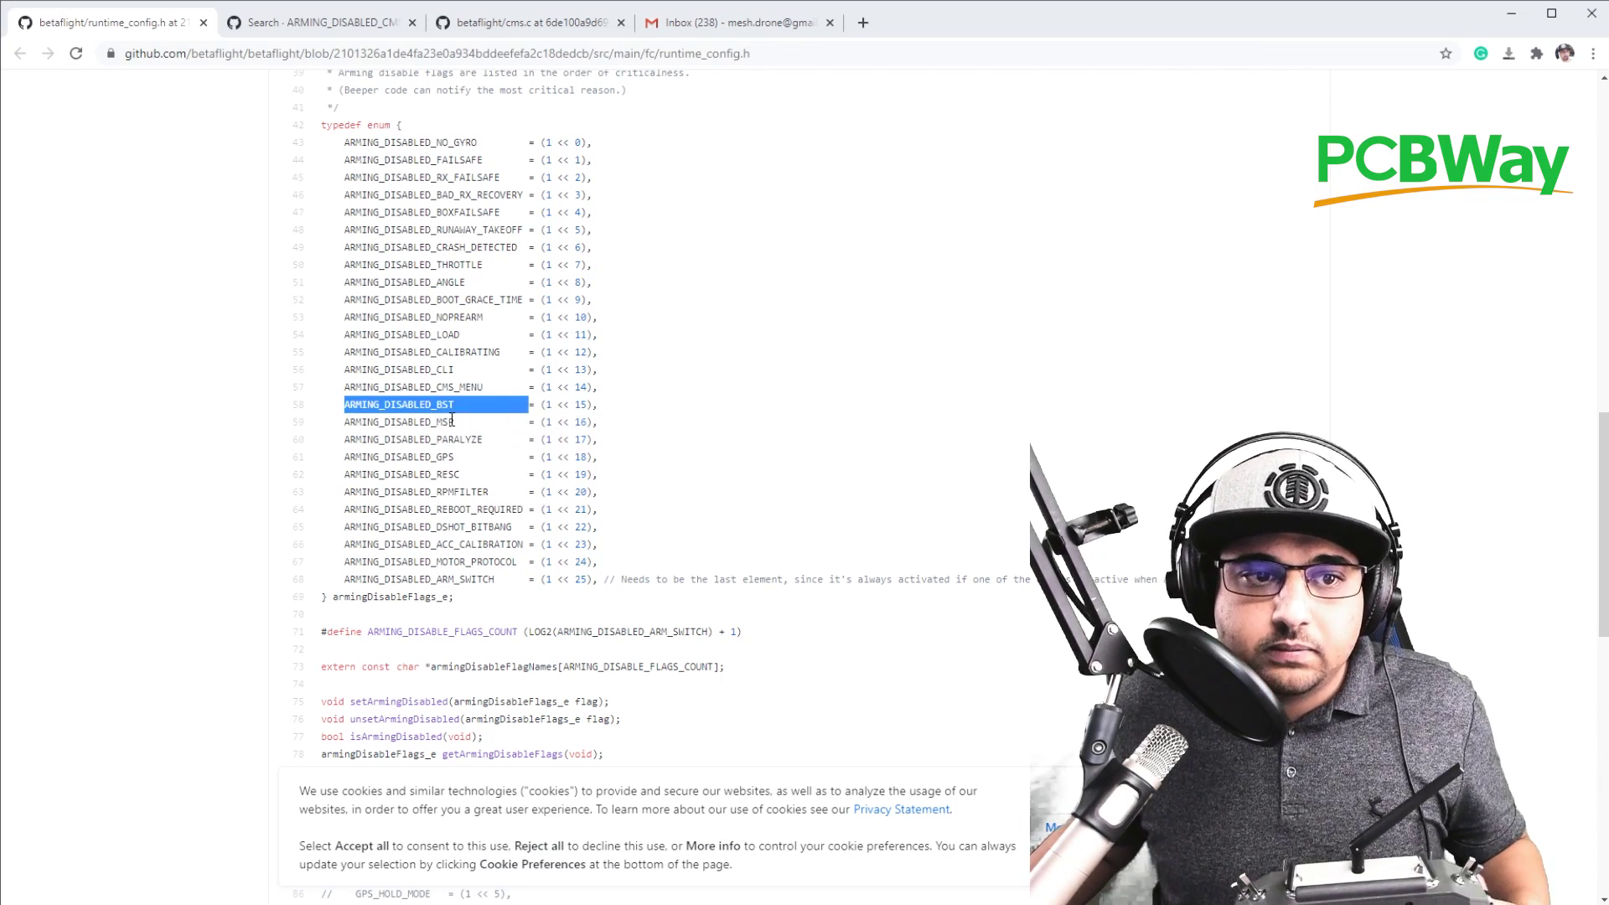
Look up ARMING_DISABLED_BST in i2c_bst.c and highlight the disarm(DISARM_REASON_SERIAL_COMMAND) line in the BST_DISARM case
click(519, 23)
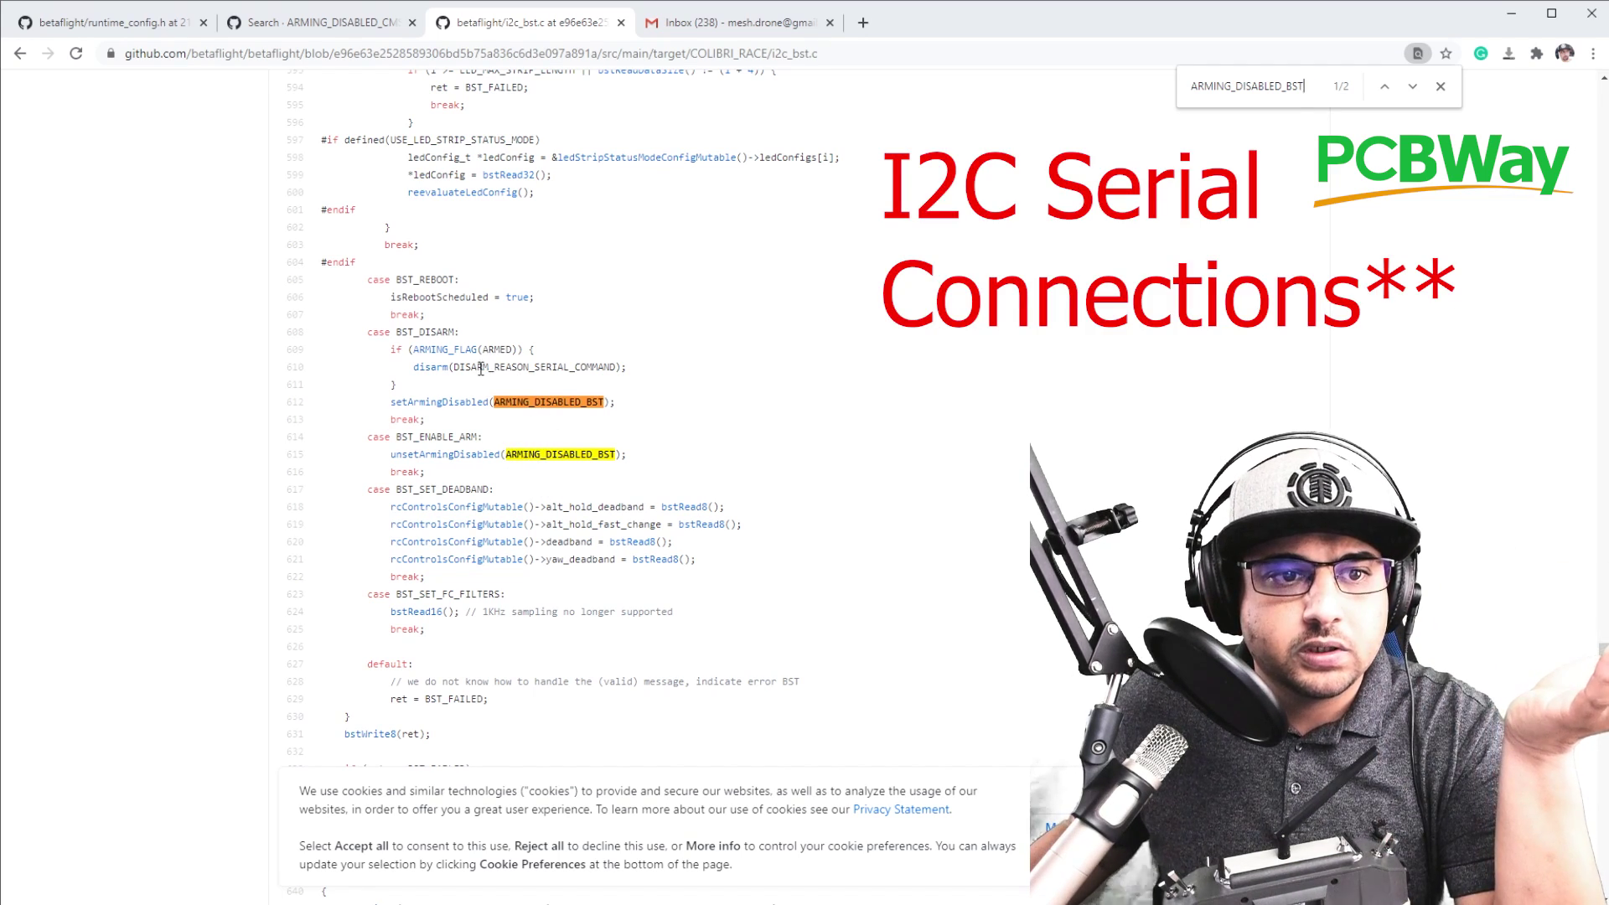
double_click(500, 367)
double_click(501, 367)
triple_click(500, 367)
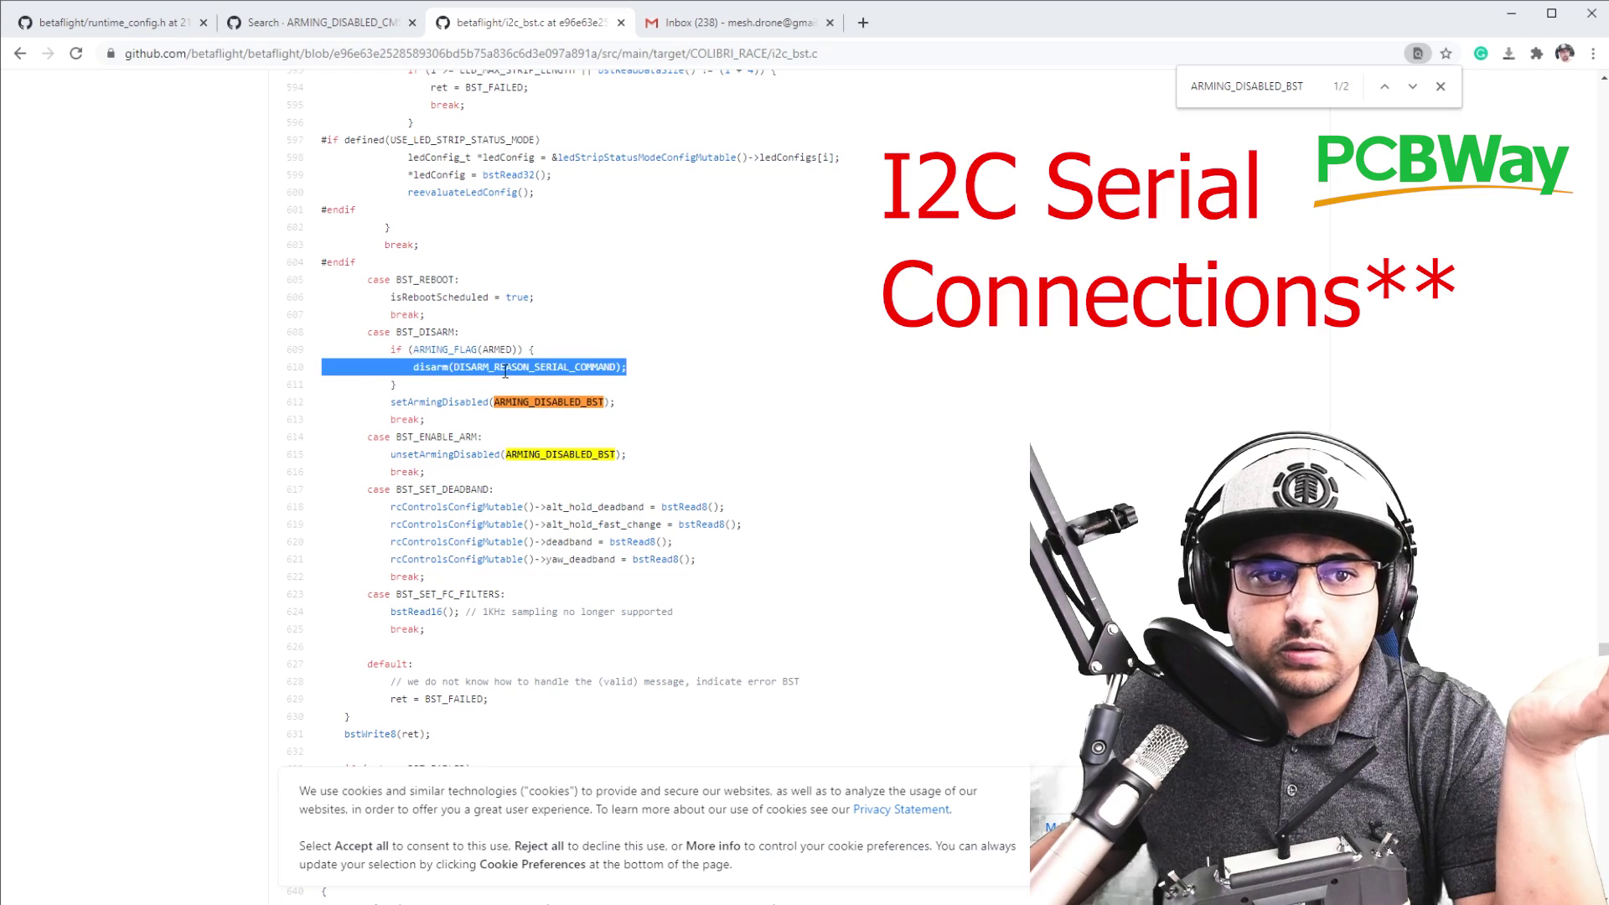
Copy ARMING_DISABLED_PARALYZE from the runtime_config.h enum and search the betaflight GitHub repository for it
key(ctrl+1)
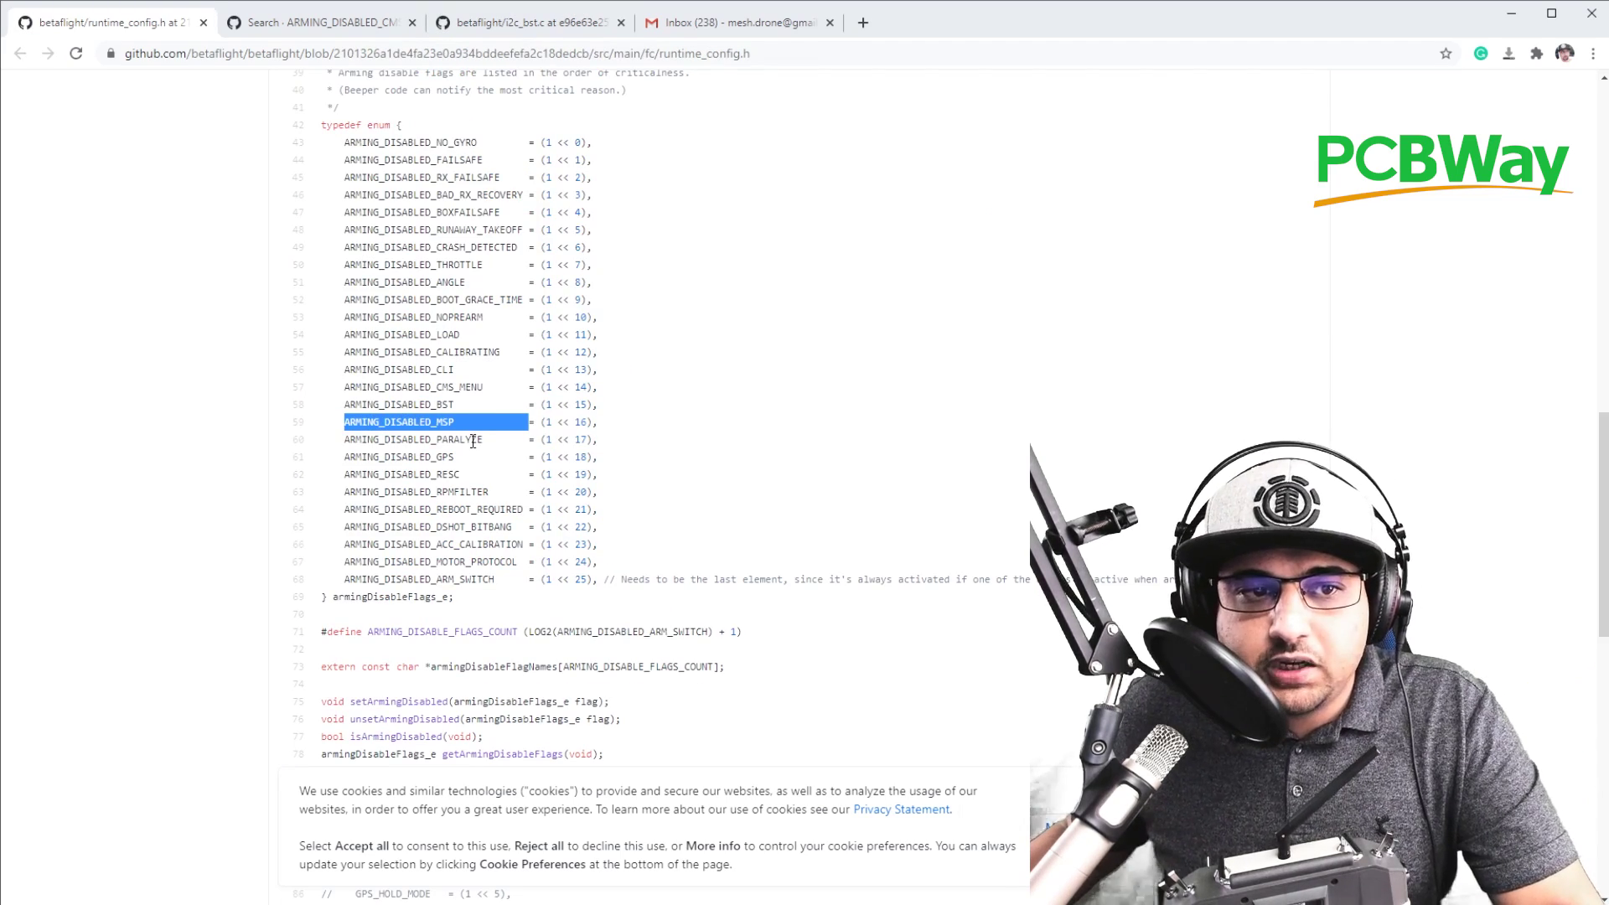
double_click(473, 439)
key(ctrl+c)
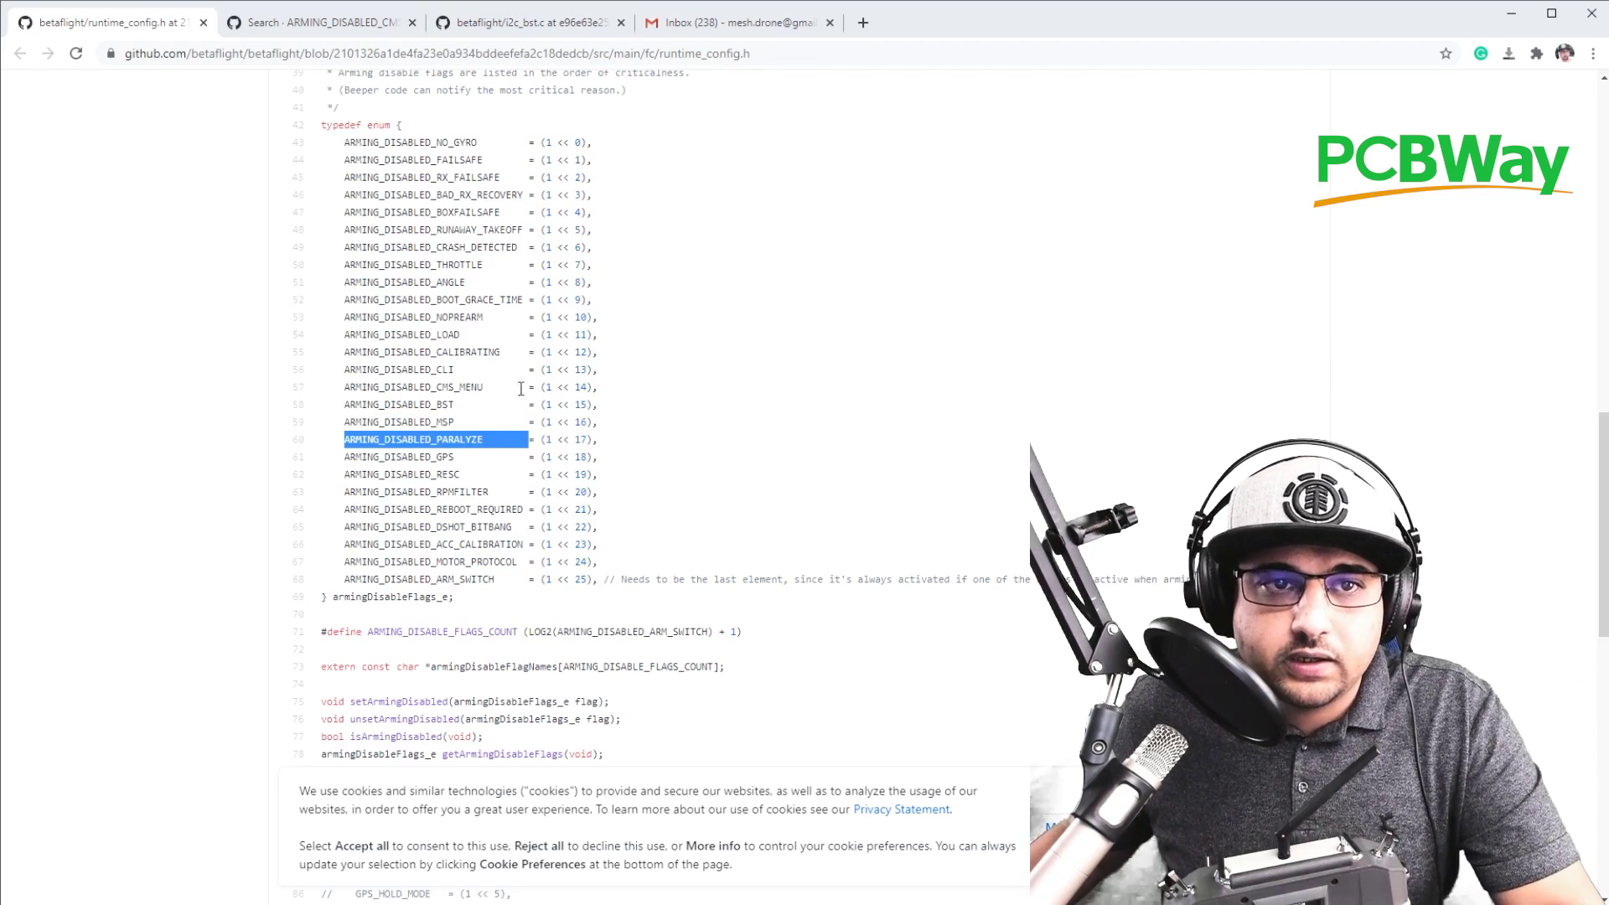
click(352, 22)
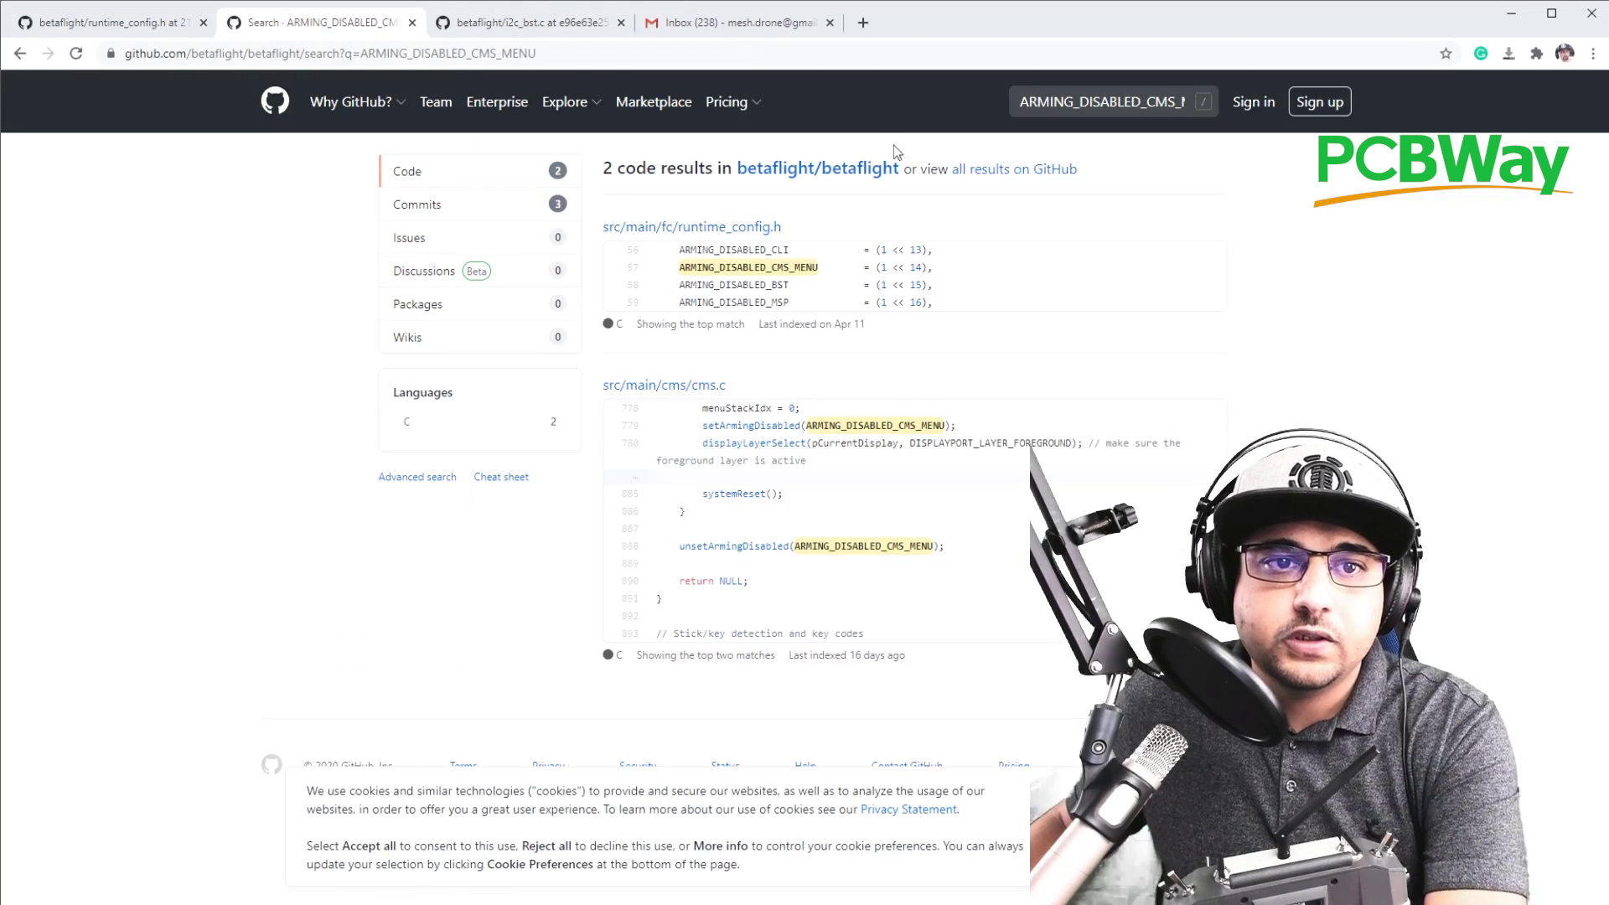
click(1125, 103)
key(ctrl+a)
key(ctrl+v)
key(Return)
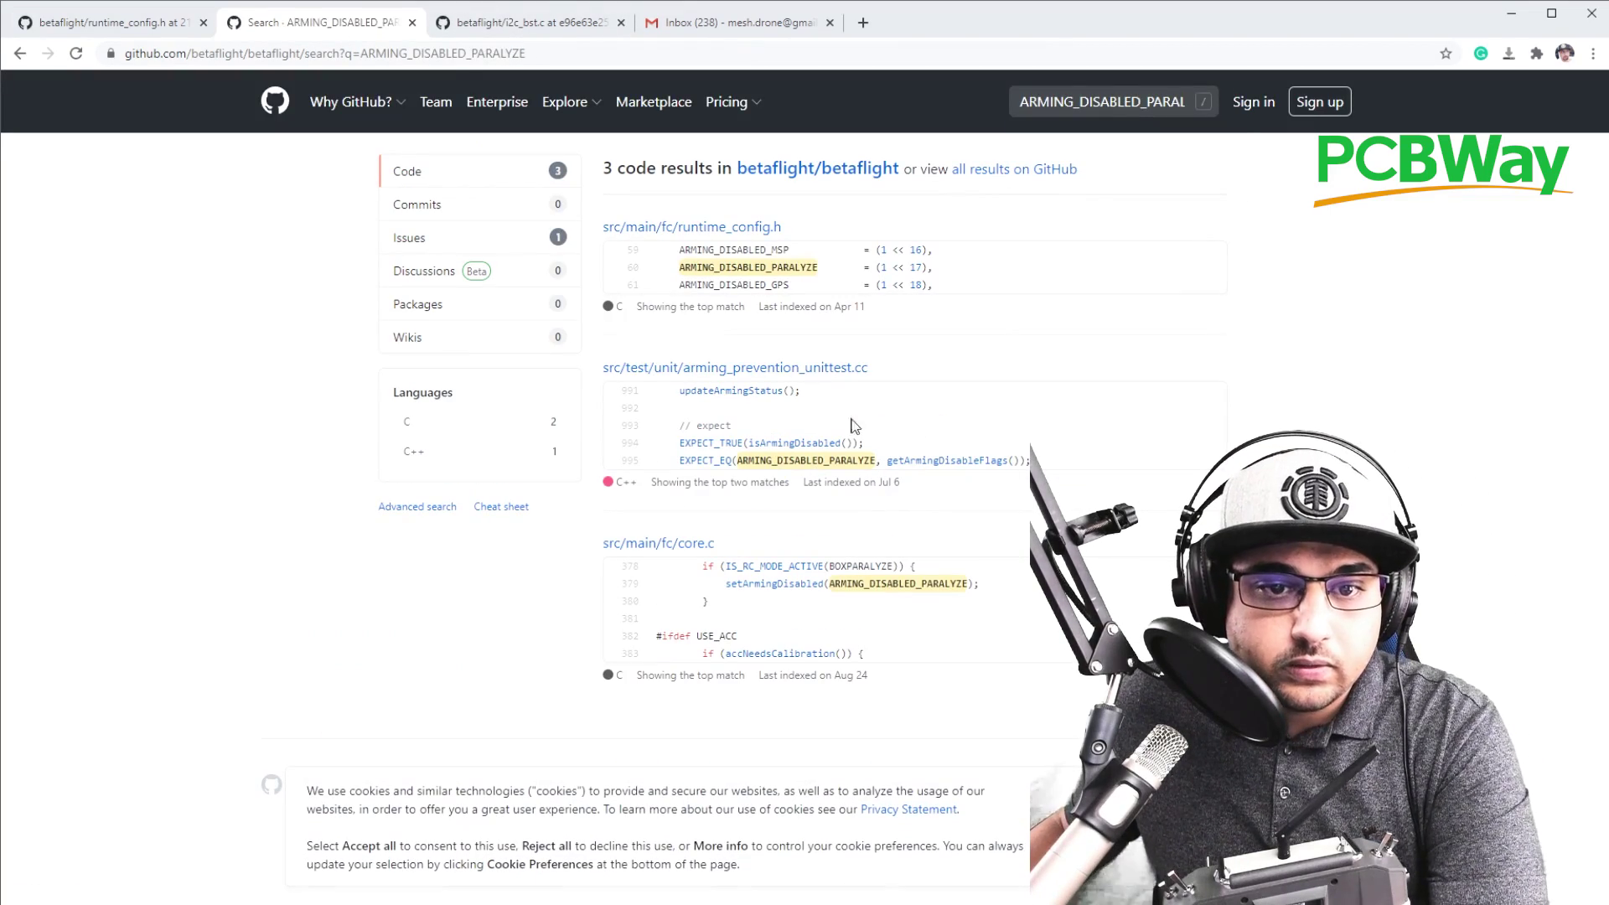
Open the core.c and arming_prevention_unittest.cc search results in separate new tabs
right_click(698, 546)
click(737, 558)
right_click(764, 370)
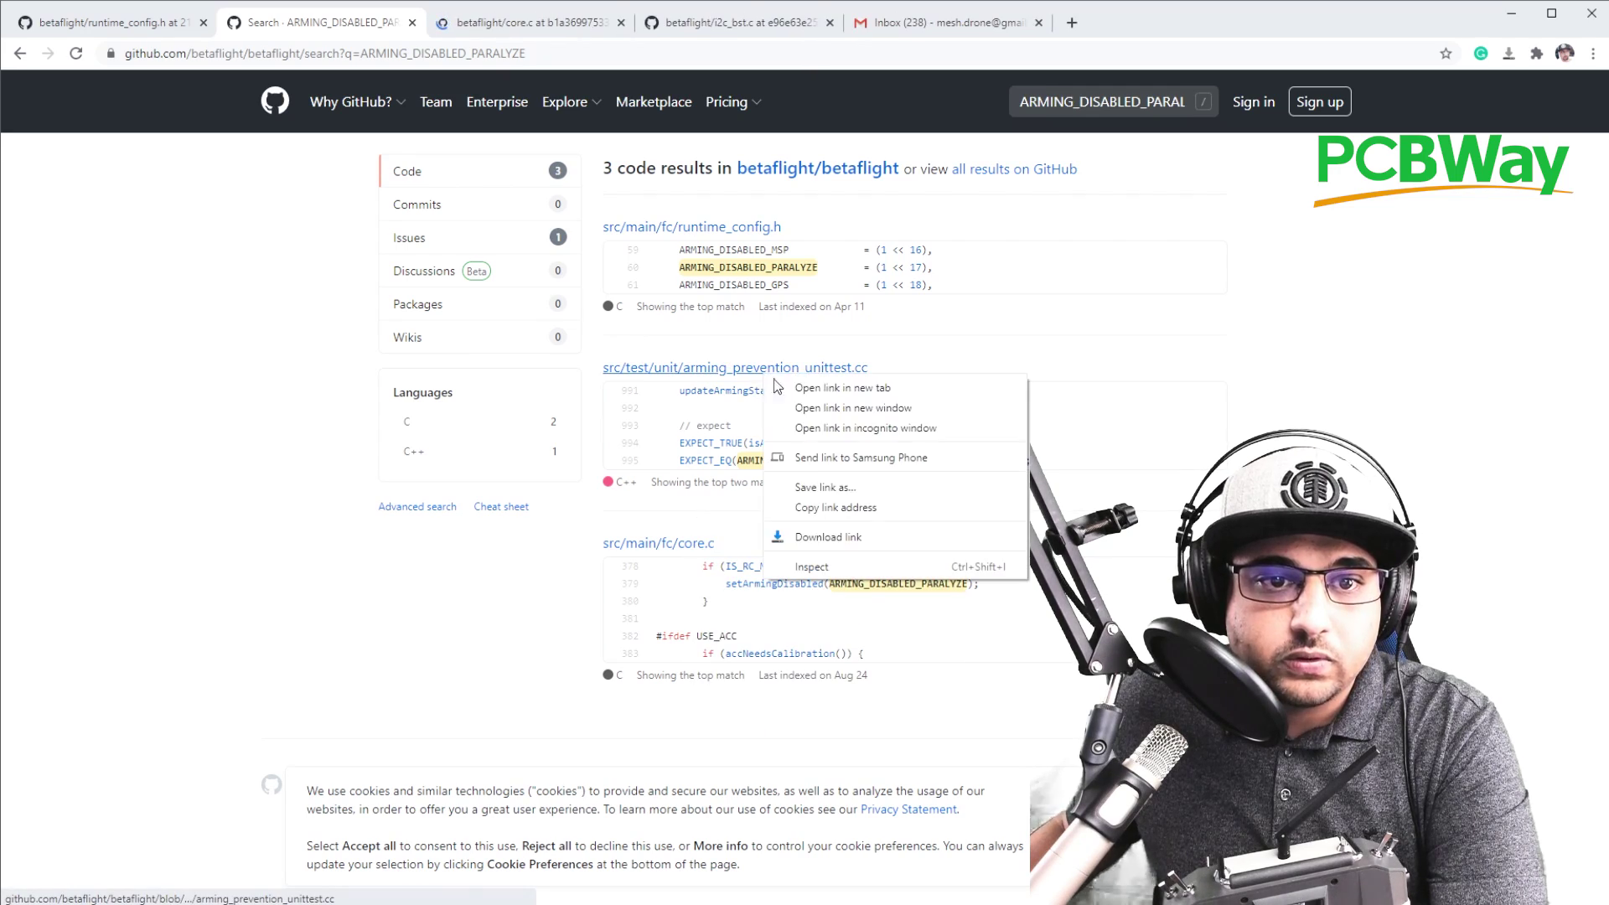
click(817, 388)
Find ARMING_DISABLED_PARALYZE in core.c and read the arming conditions around it
key(ctrl+Tab)
scroll(1036, 340, down, 8)
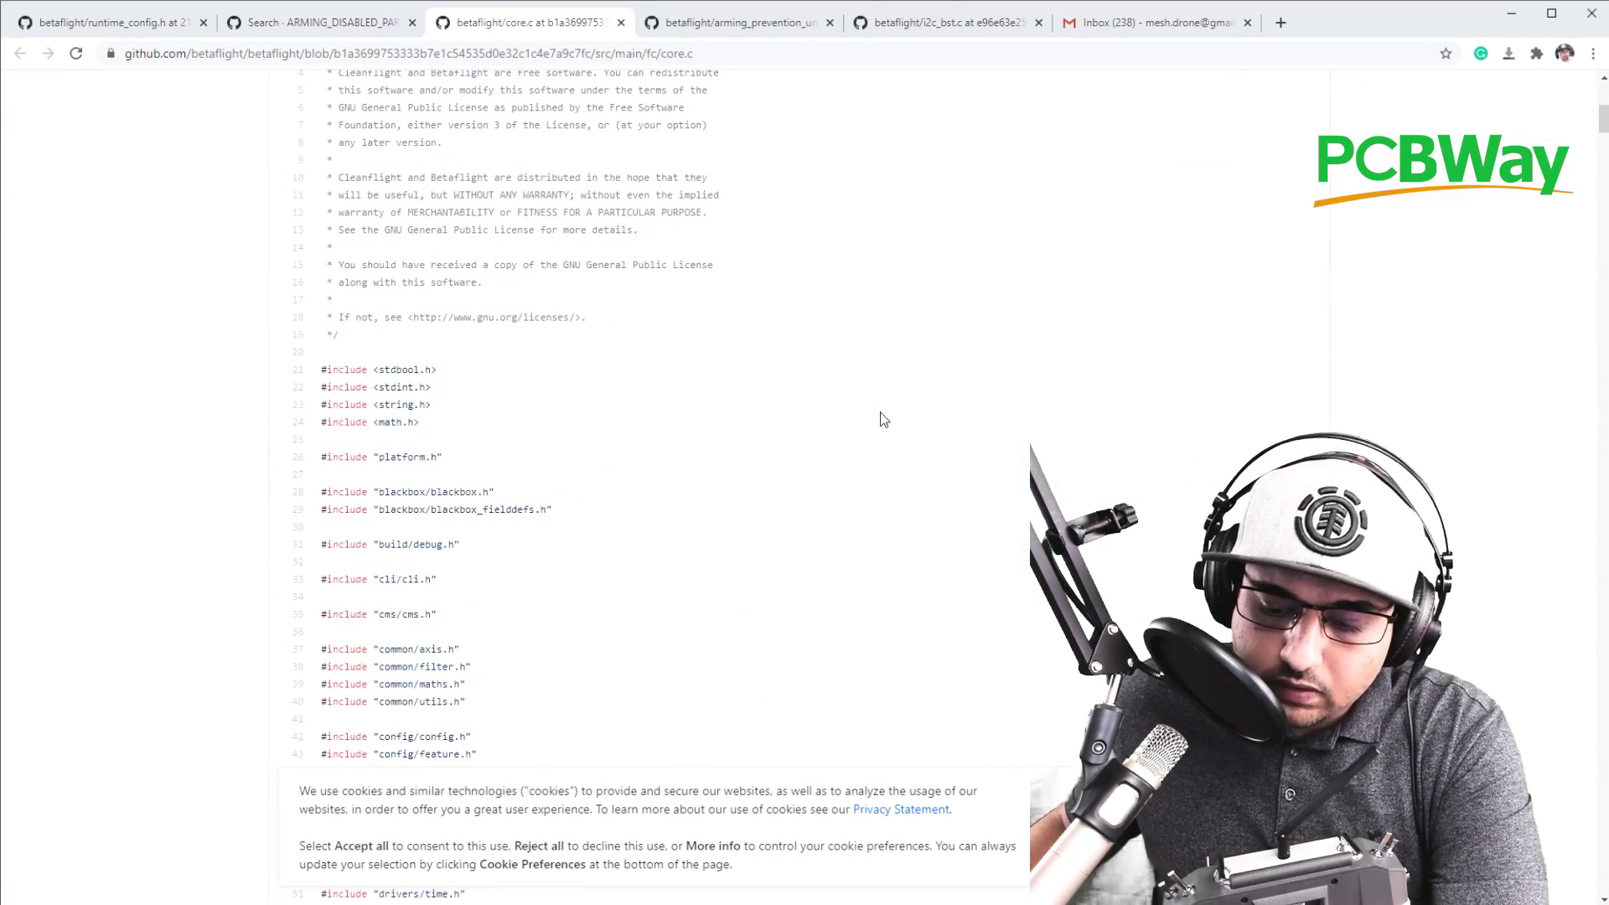
key(ctrl+f)
key(ctrl+v)
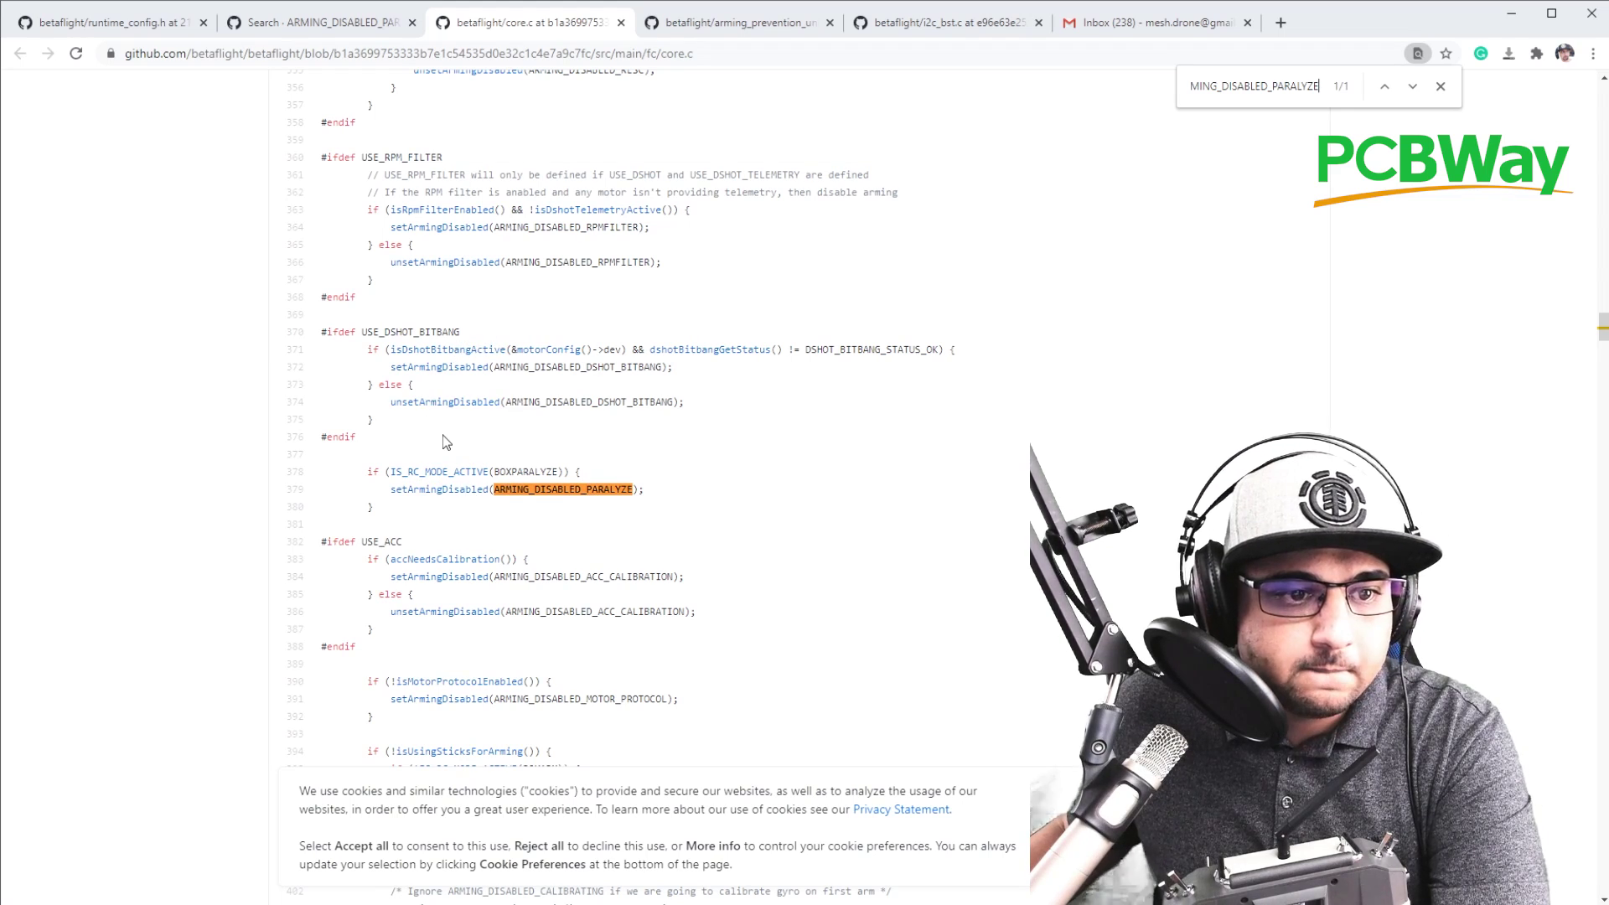
scroll(443, 435, down, 7)
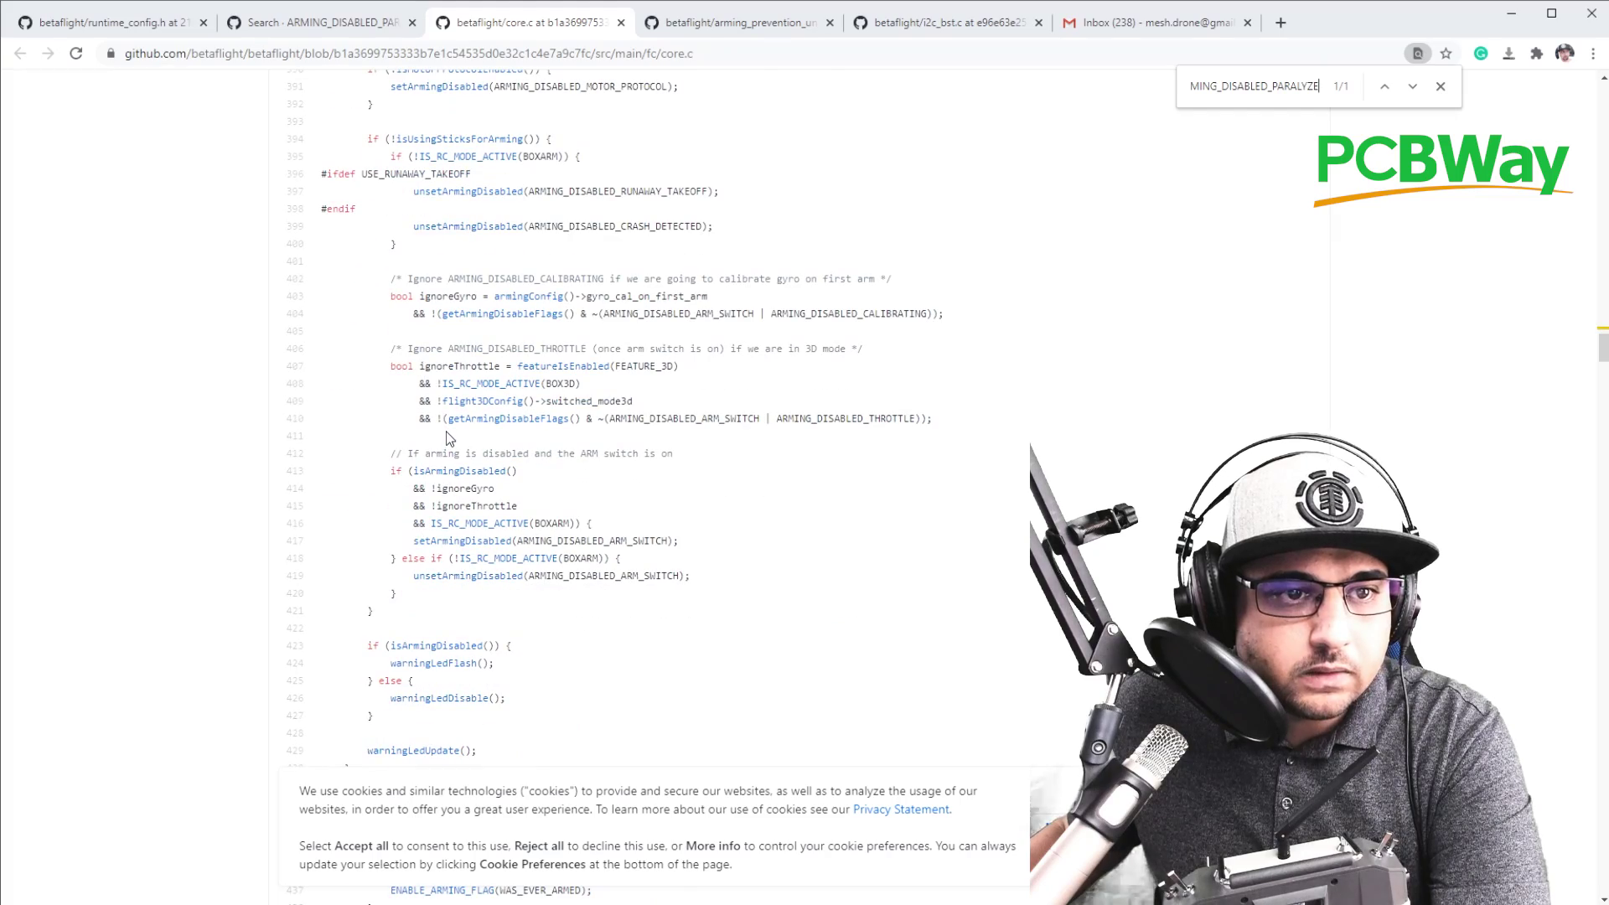
scroll(448, 438, up, 5)
Find ARMING_DISABLED_PARALYZE in arming_prevention_unittest.cc to examine how the flag is tested
click(728, 24)
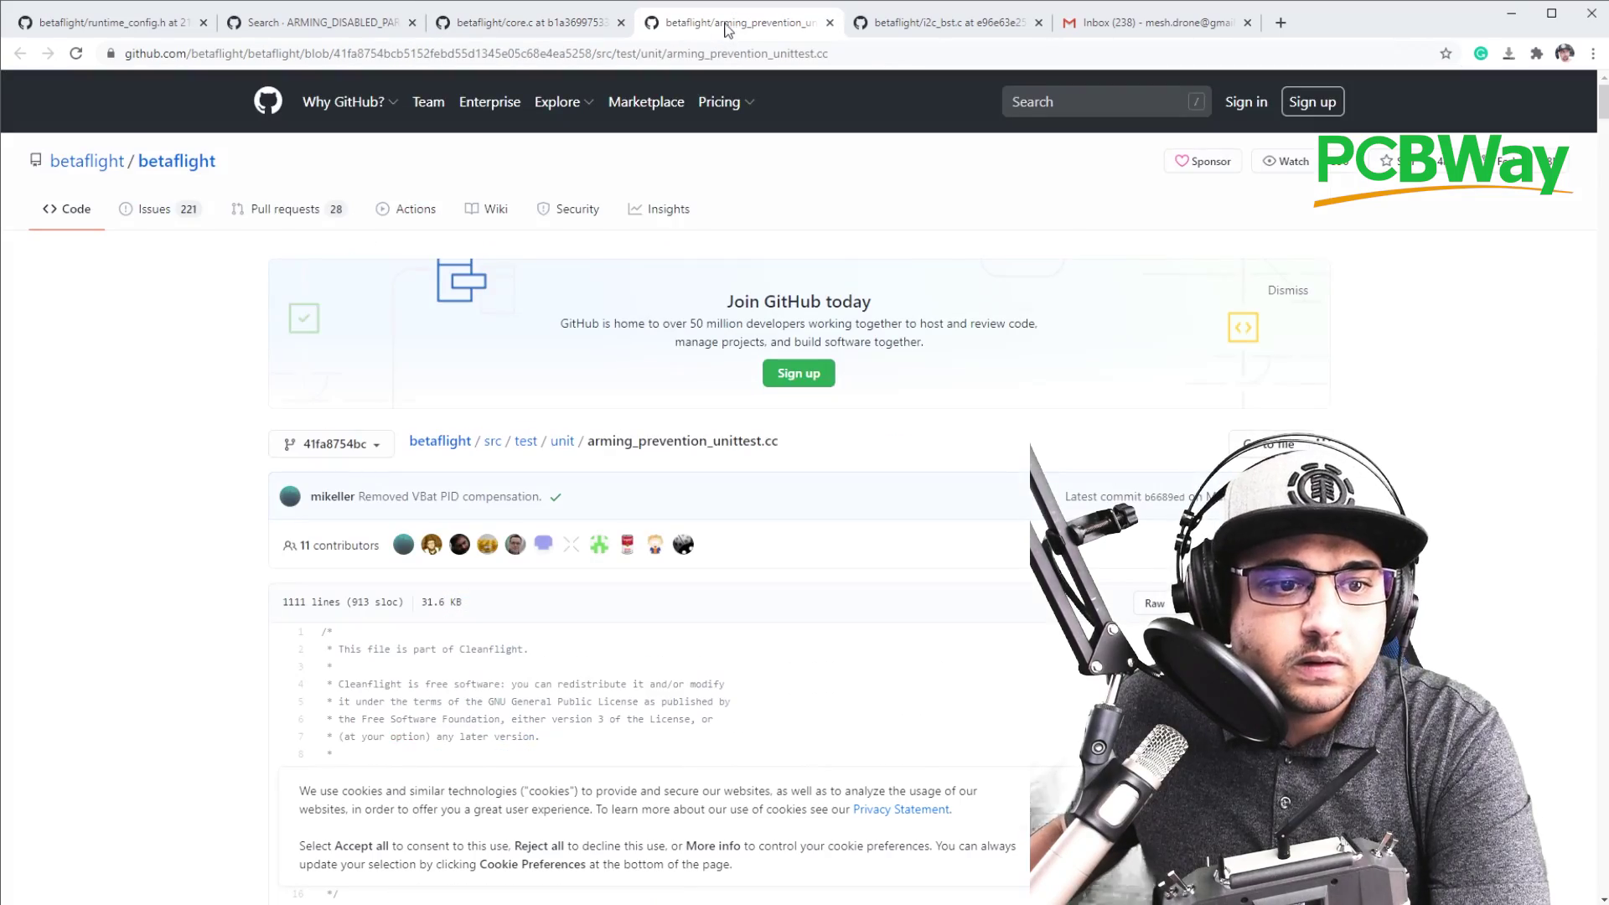
scroll(624, 503, down, 5)
scroll(624, 503, down, 8)
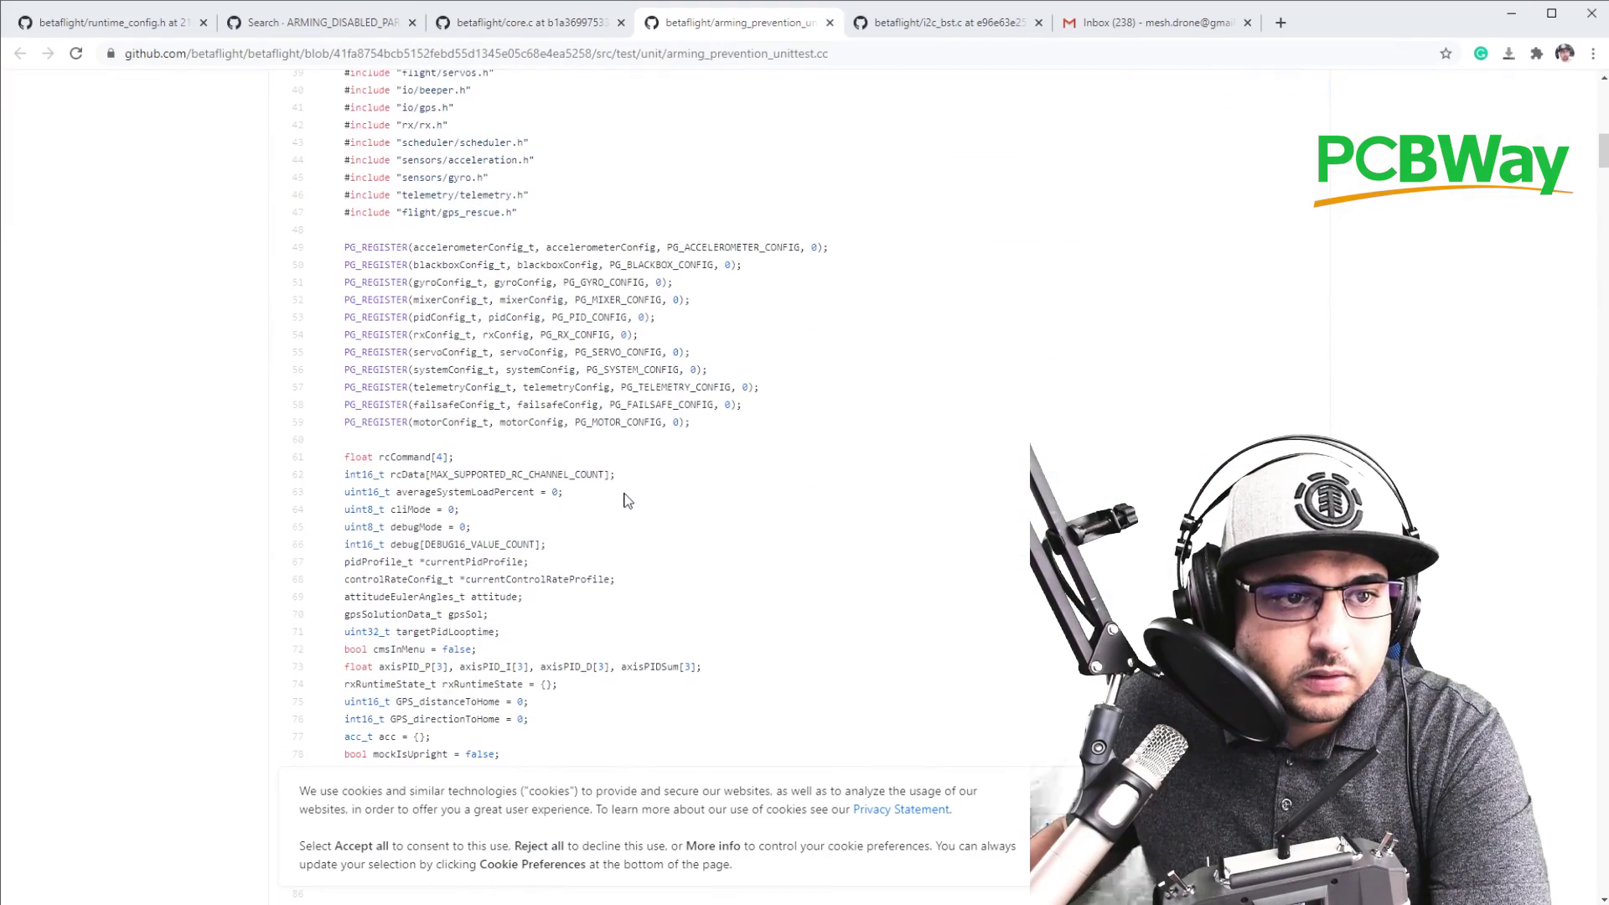
key(ctrl+f)
key(Return)
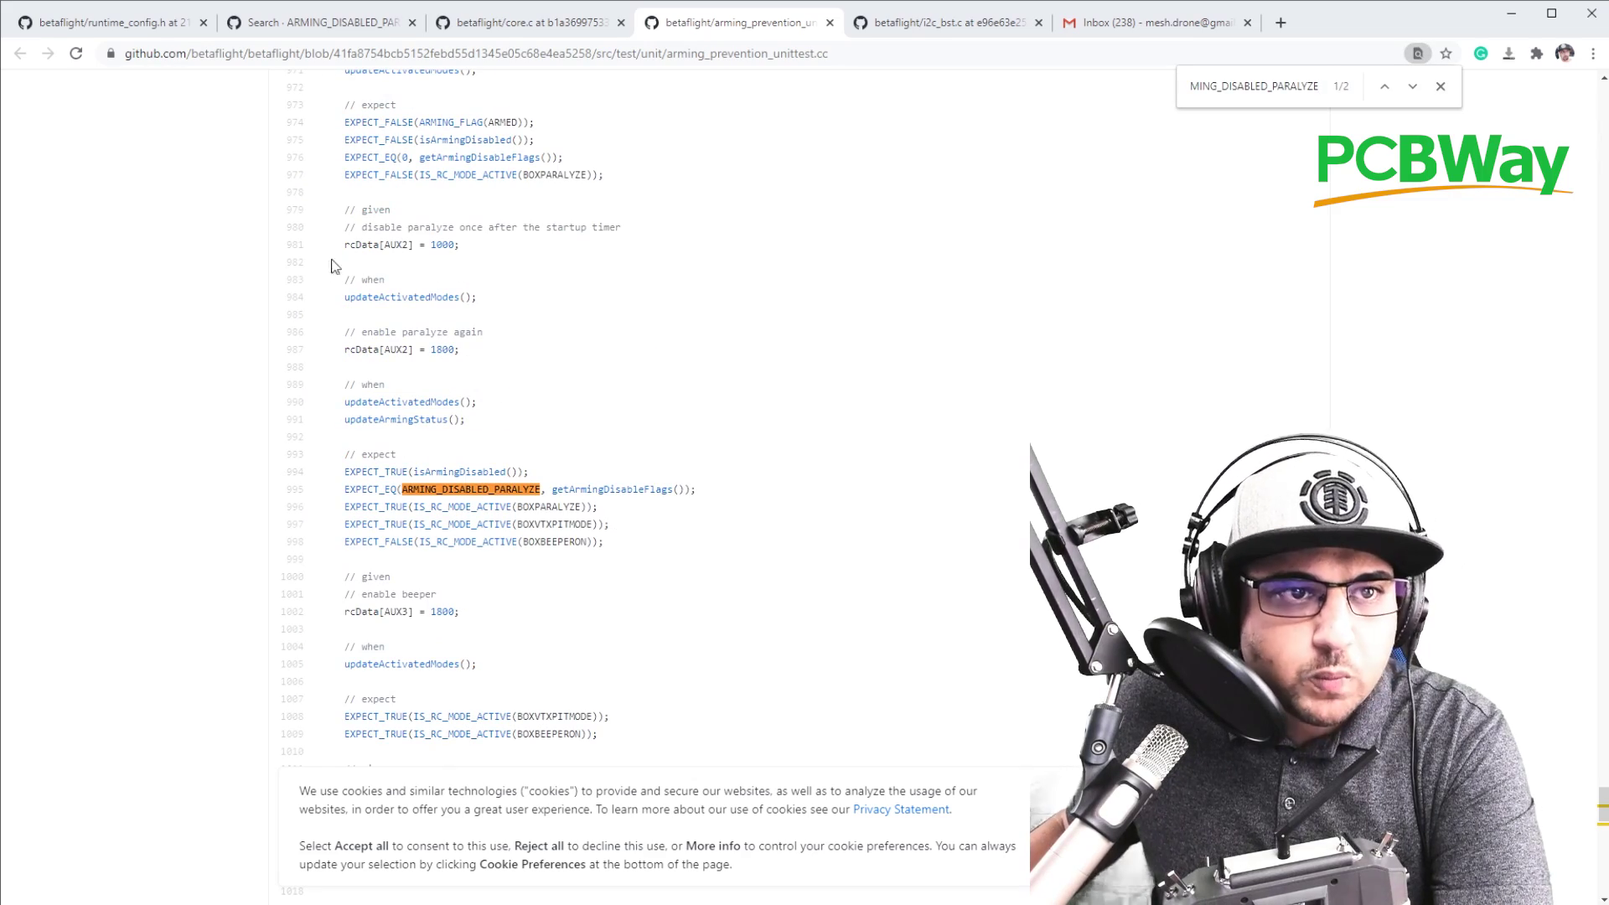
Return to runtime_config.h and highlight the ARMING_DISABLED_GPS flag in the enum
click(505, 24)
click(347, 25)
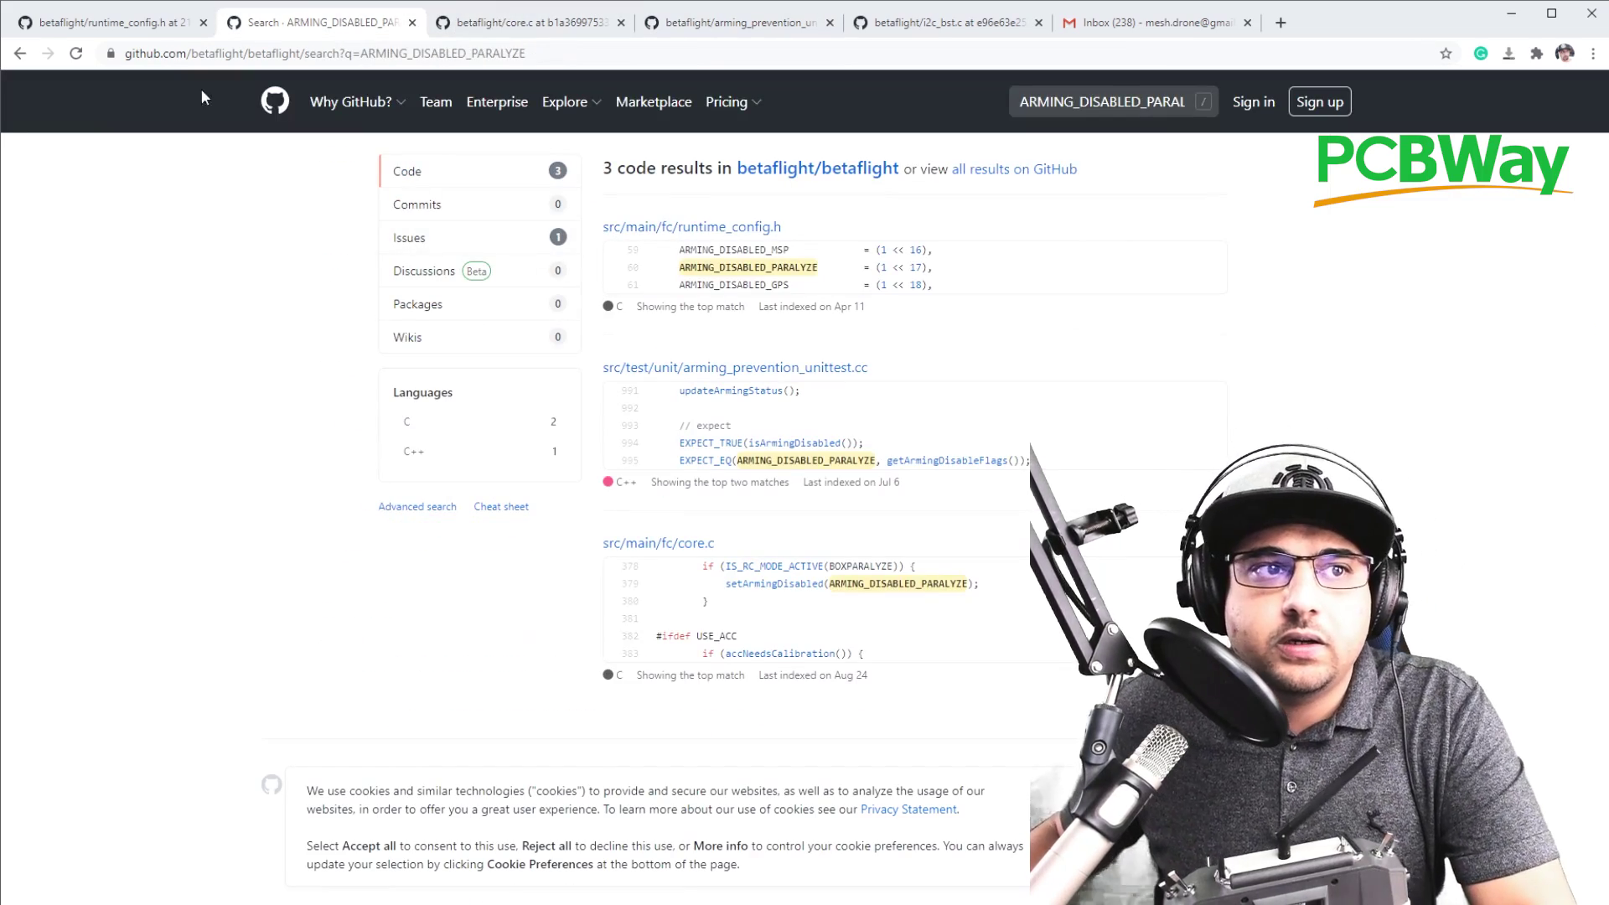
click(115, 32)
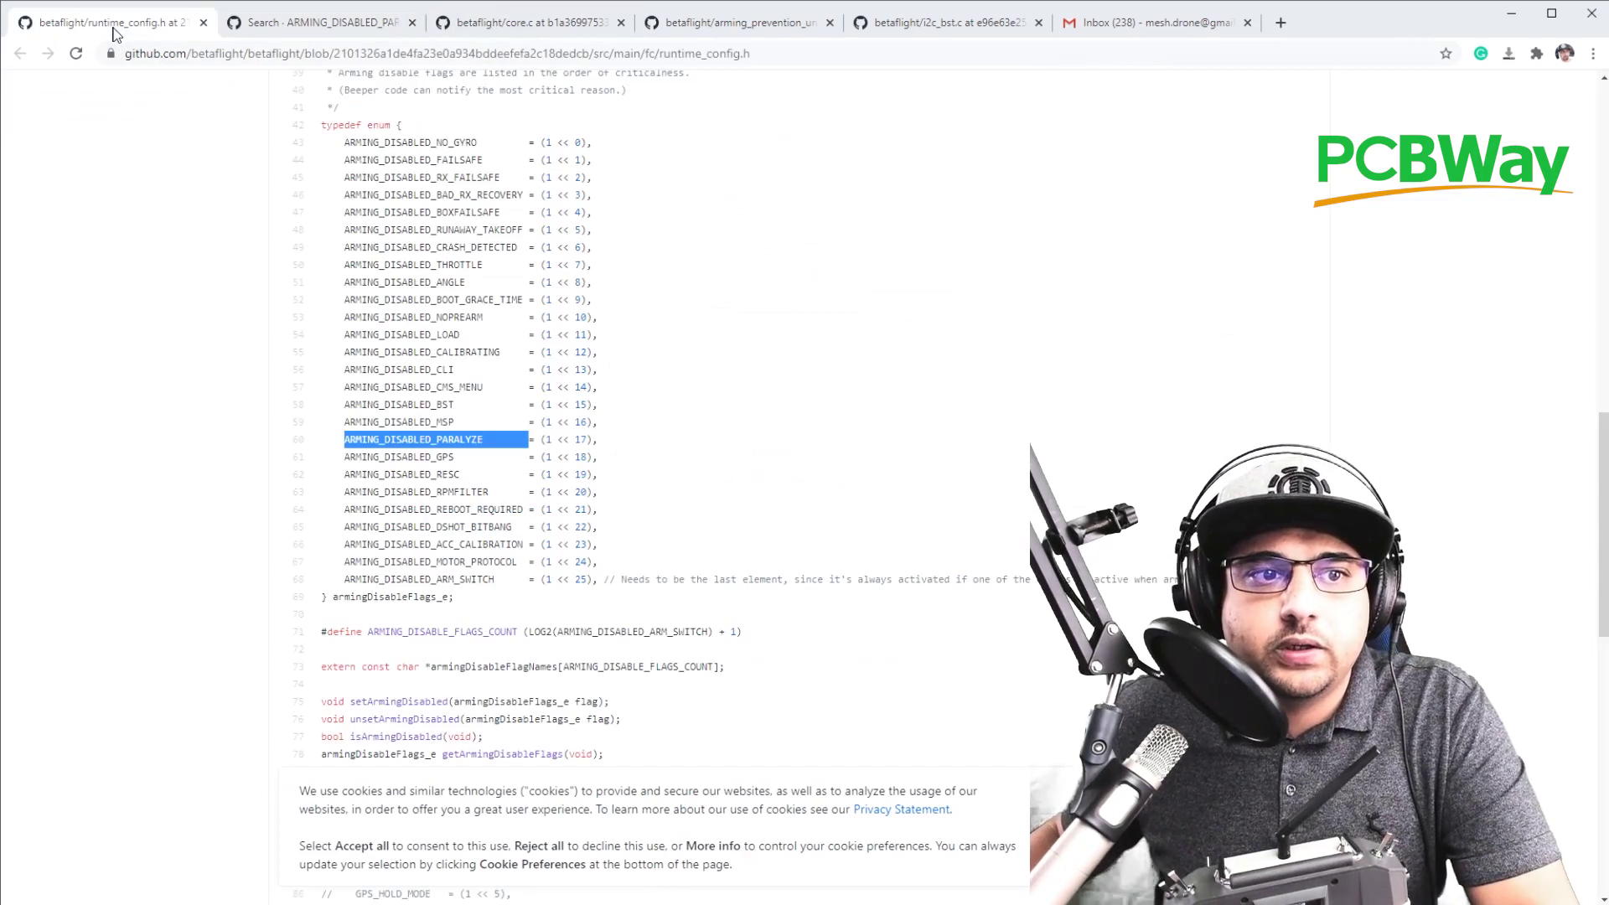
double_click(456, 460)
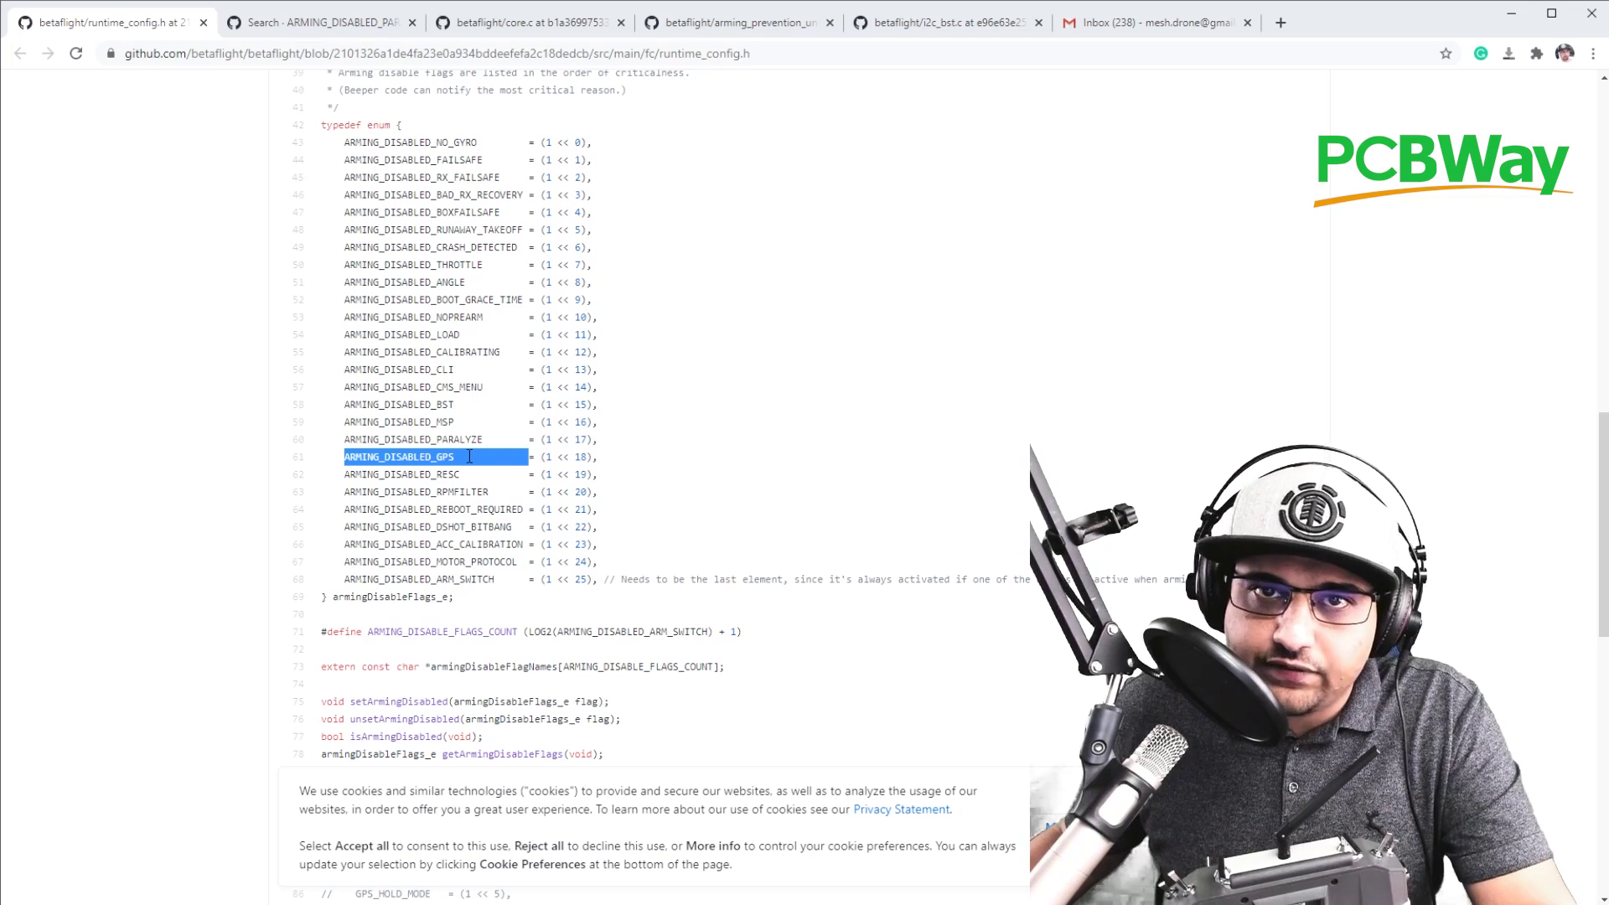
triple_click(463, 458)
Copy ARMING_DISABLED_RESC from the enum and search the betaflight GitHub repository for it
double_click(460, 475)
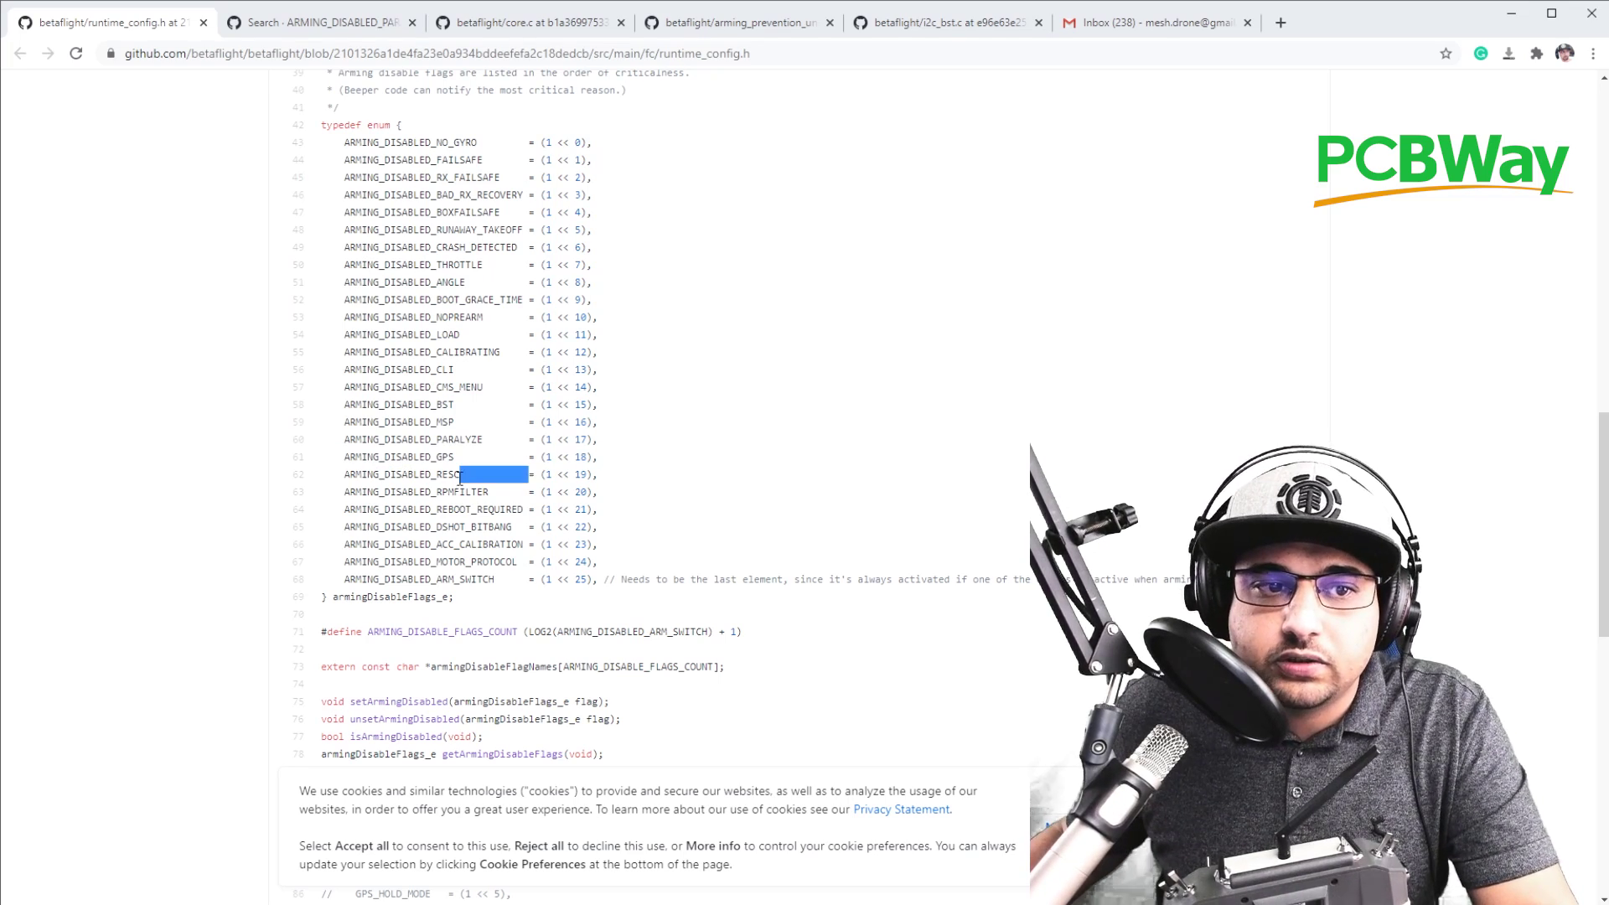
click(457, 475)
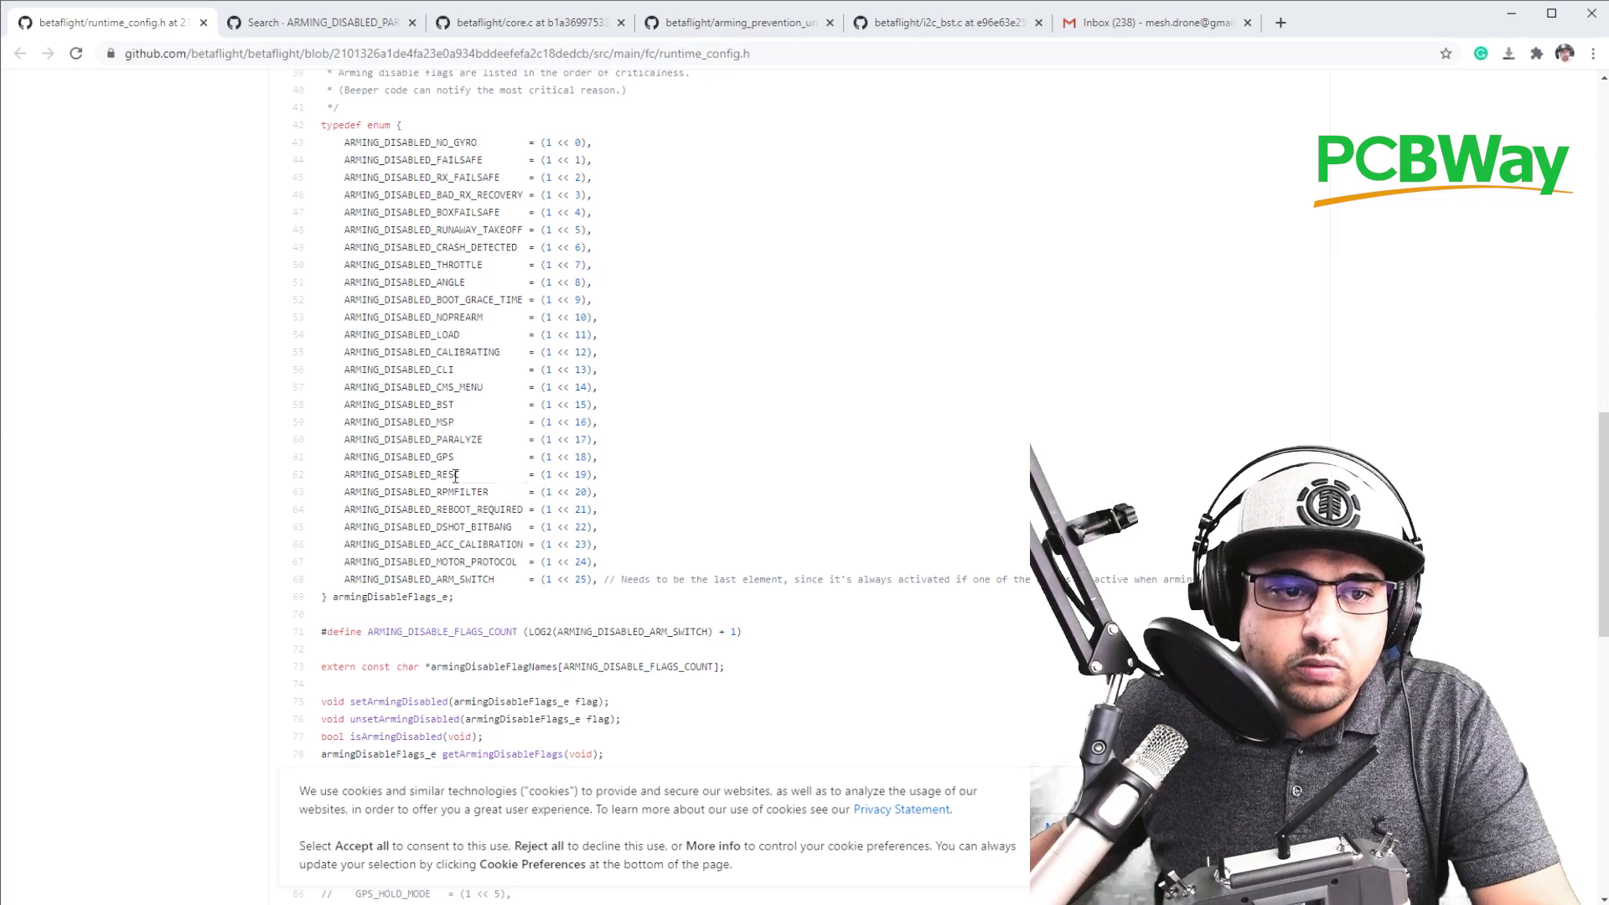
double_click(456, 476)
right_click(455, 476)
click(482, 511)
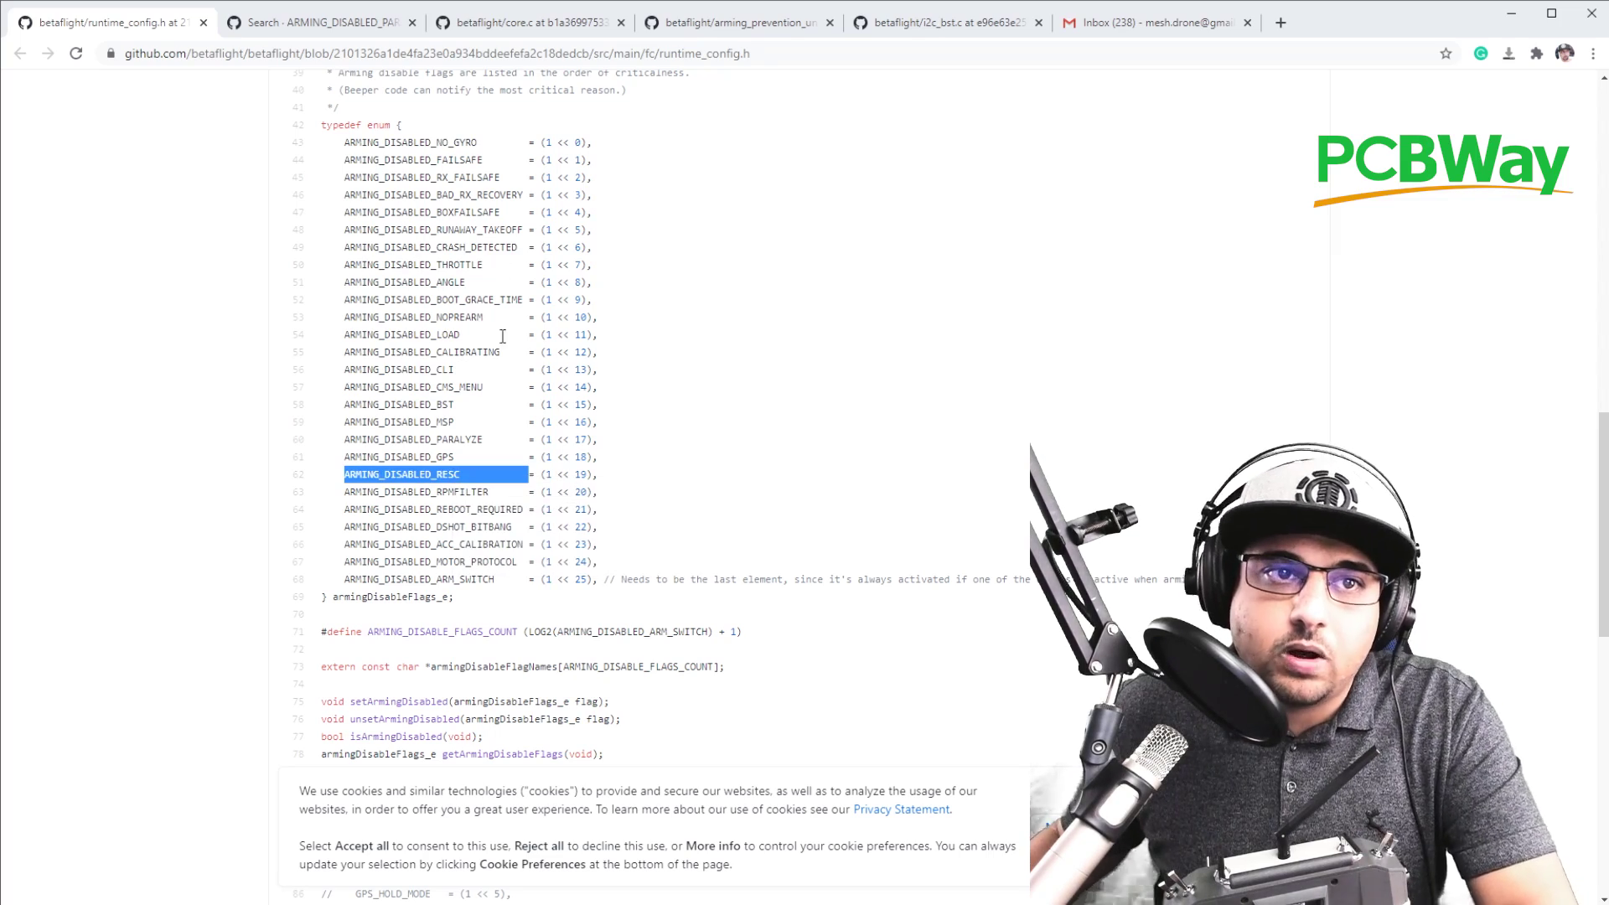
click(353, 27)
click(1113, 104)
key(ctrl+a)
key(ctrl+v)
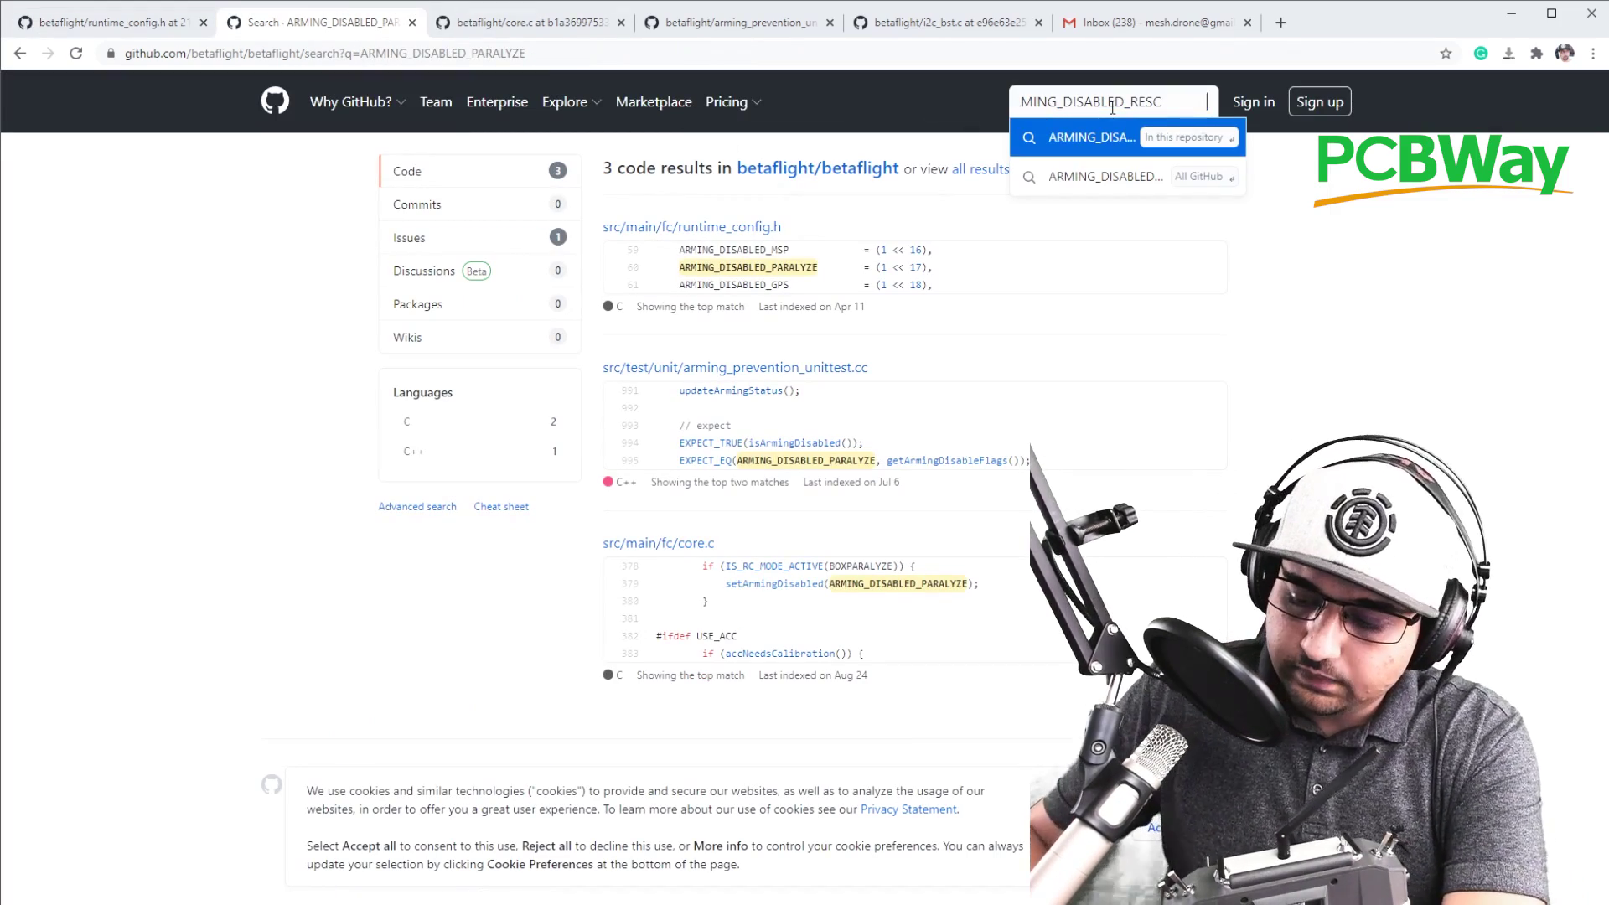
key(Return)
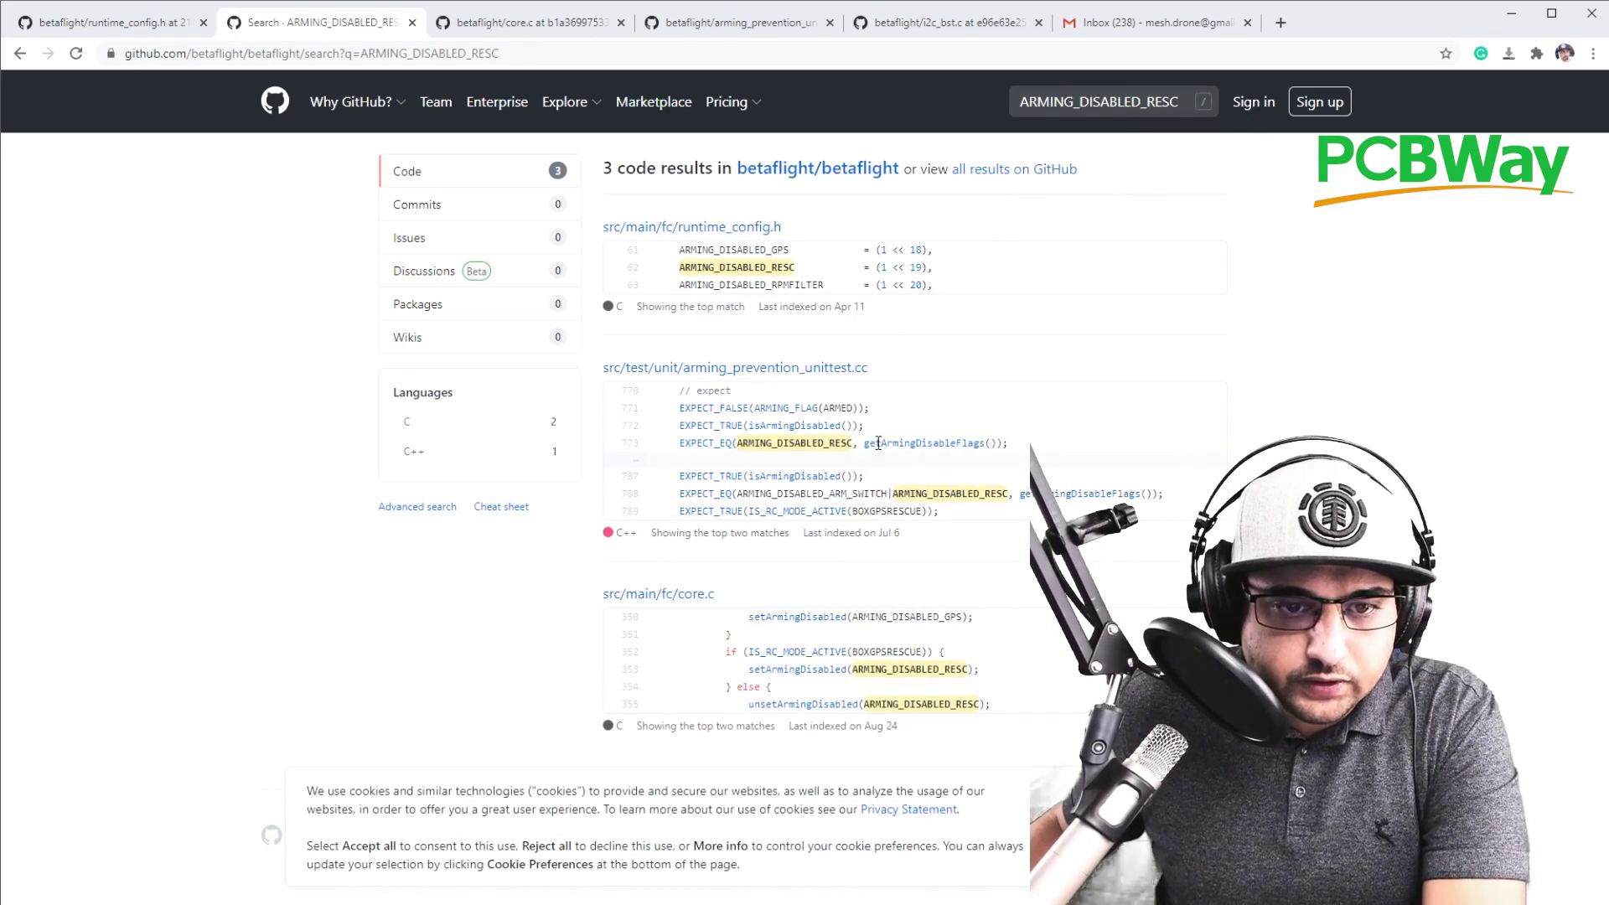
Open core.c from the search results, find ARMING_DISABLED_RESC and read the BOXGPSRESCUE condition that sets it
click(643, 597)
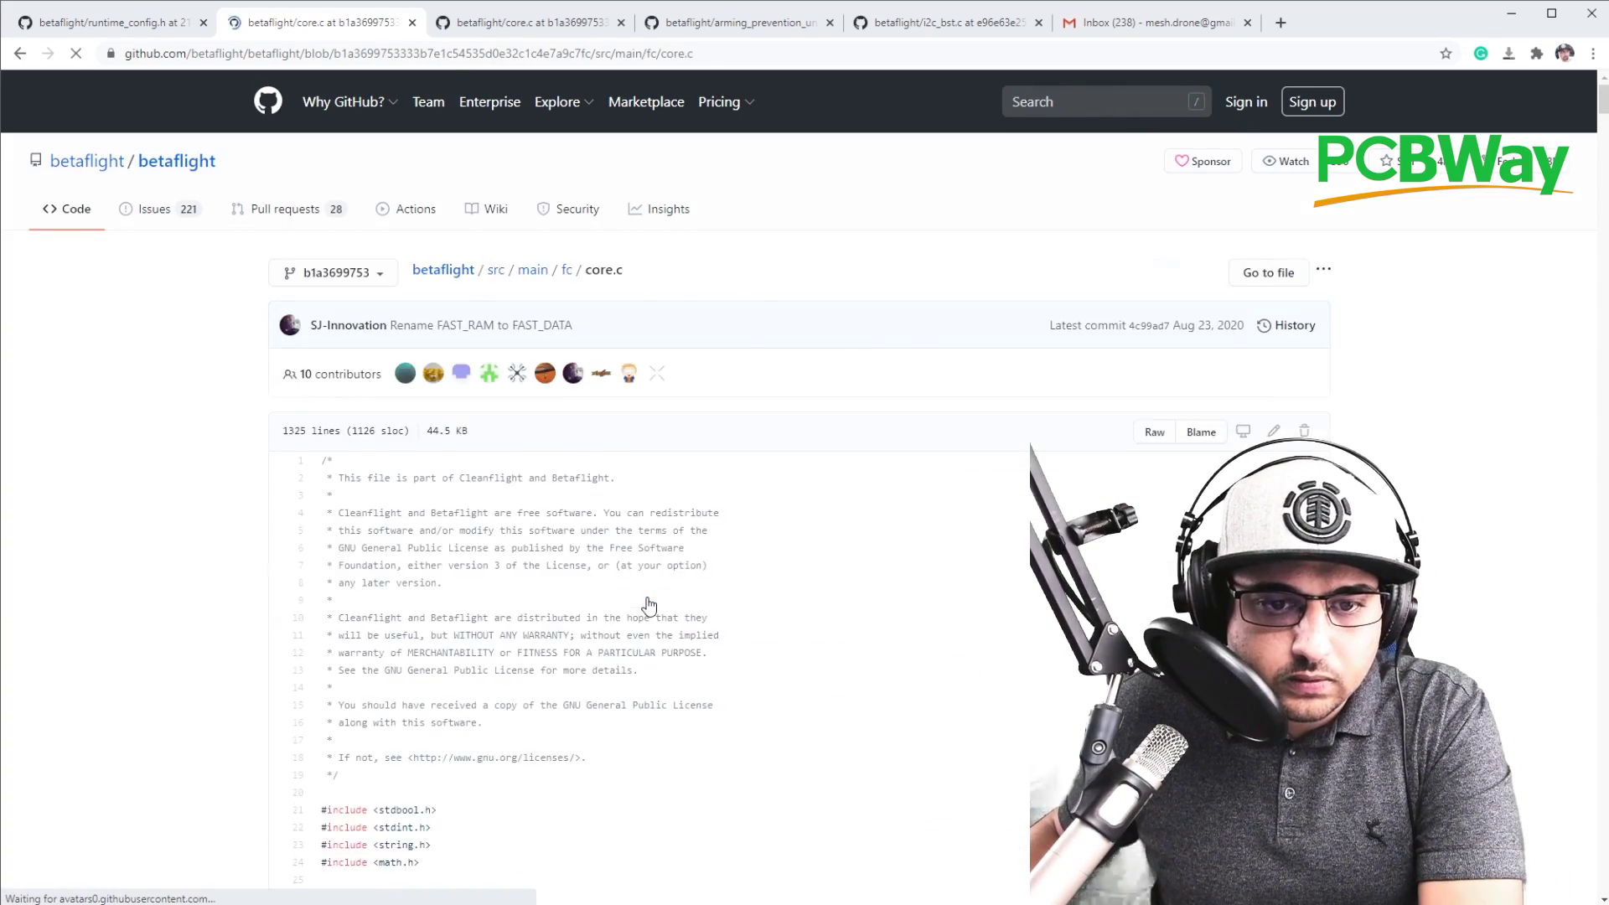
key(ctrl+f)
key(ctrl+v)
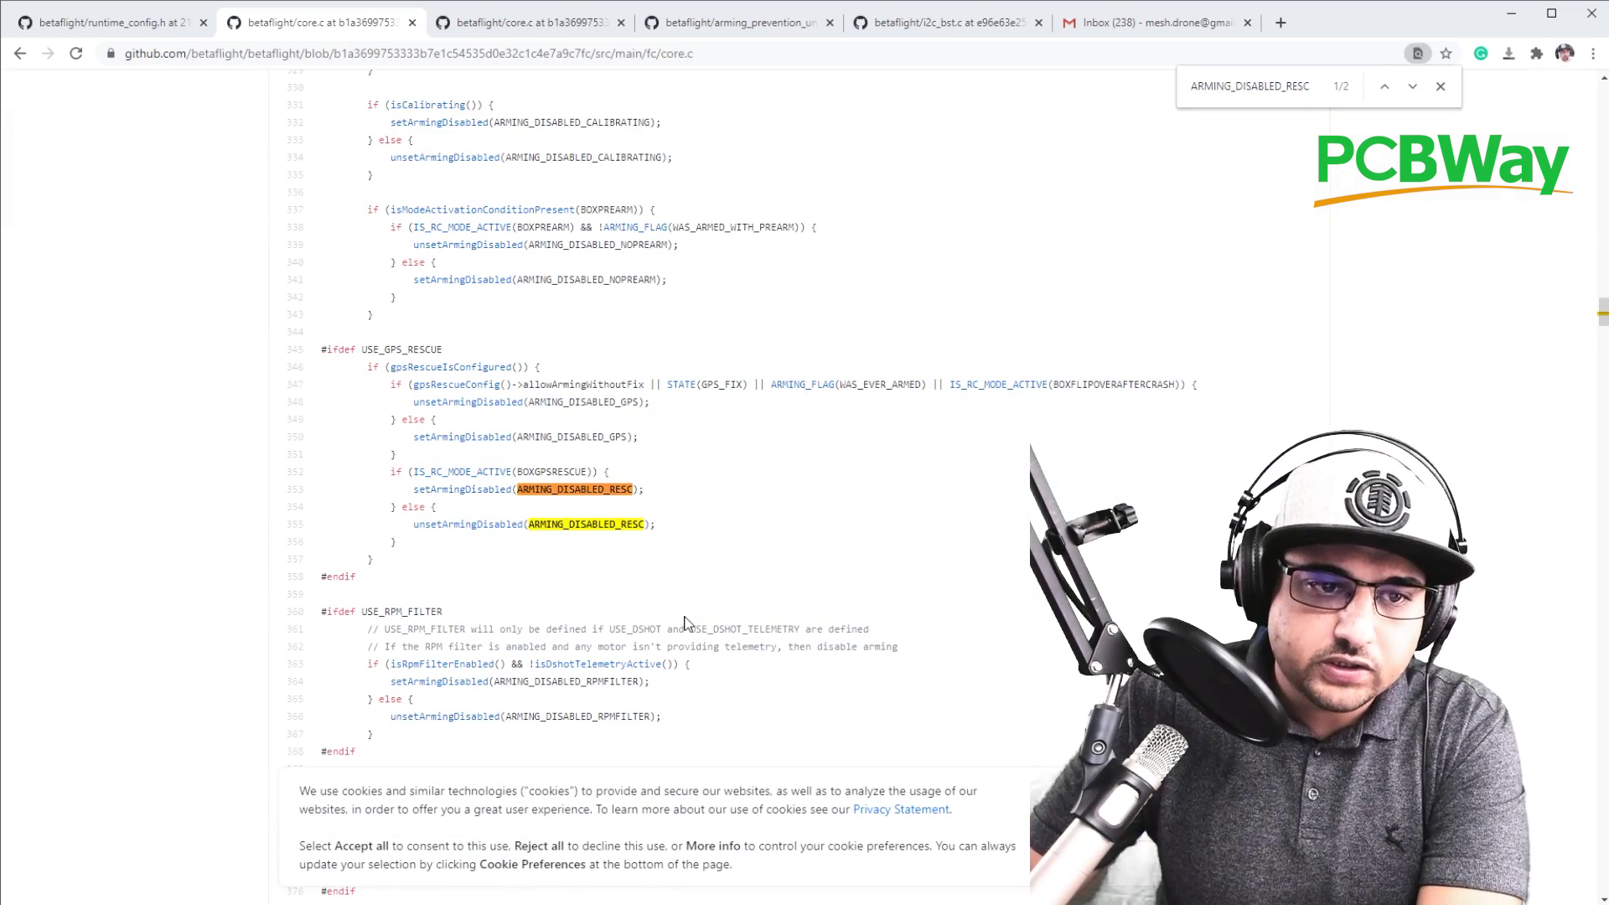
double_click(553, 472)
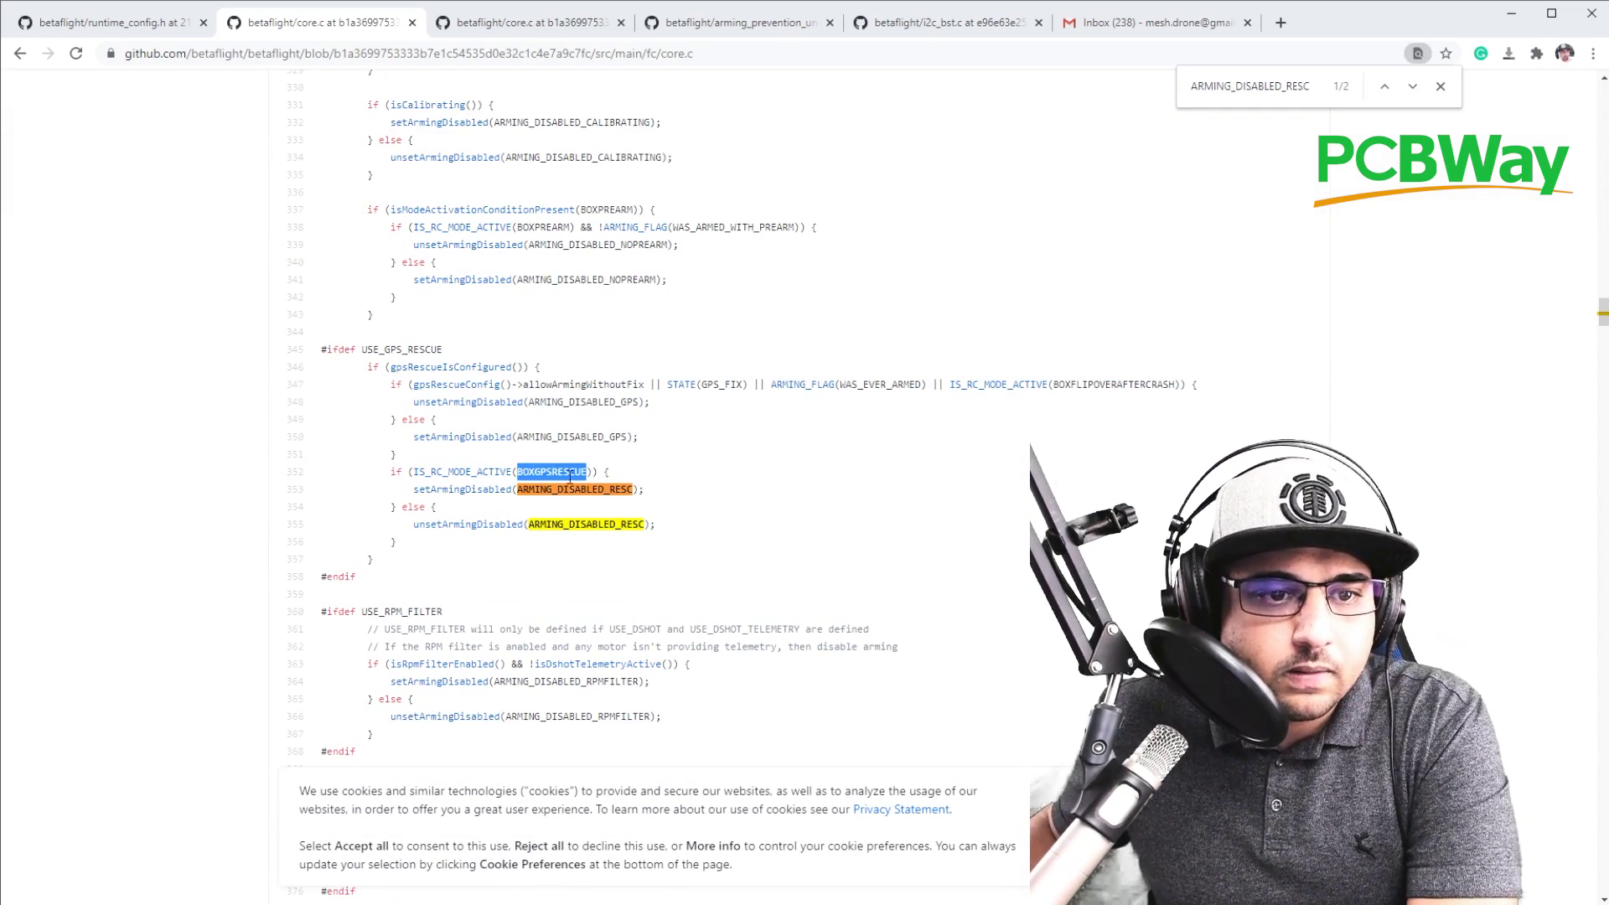
double_click(621, 492)
double_click(618, 527)
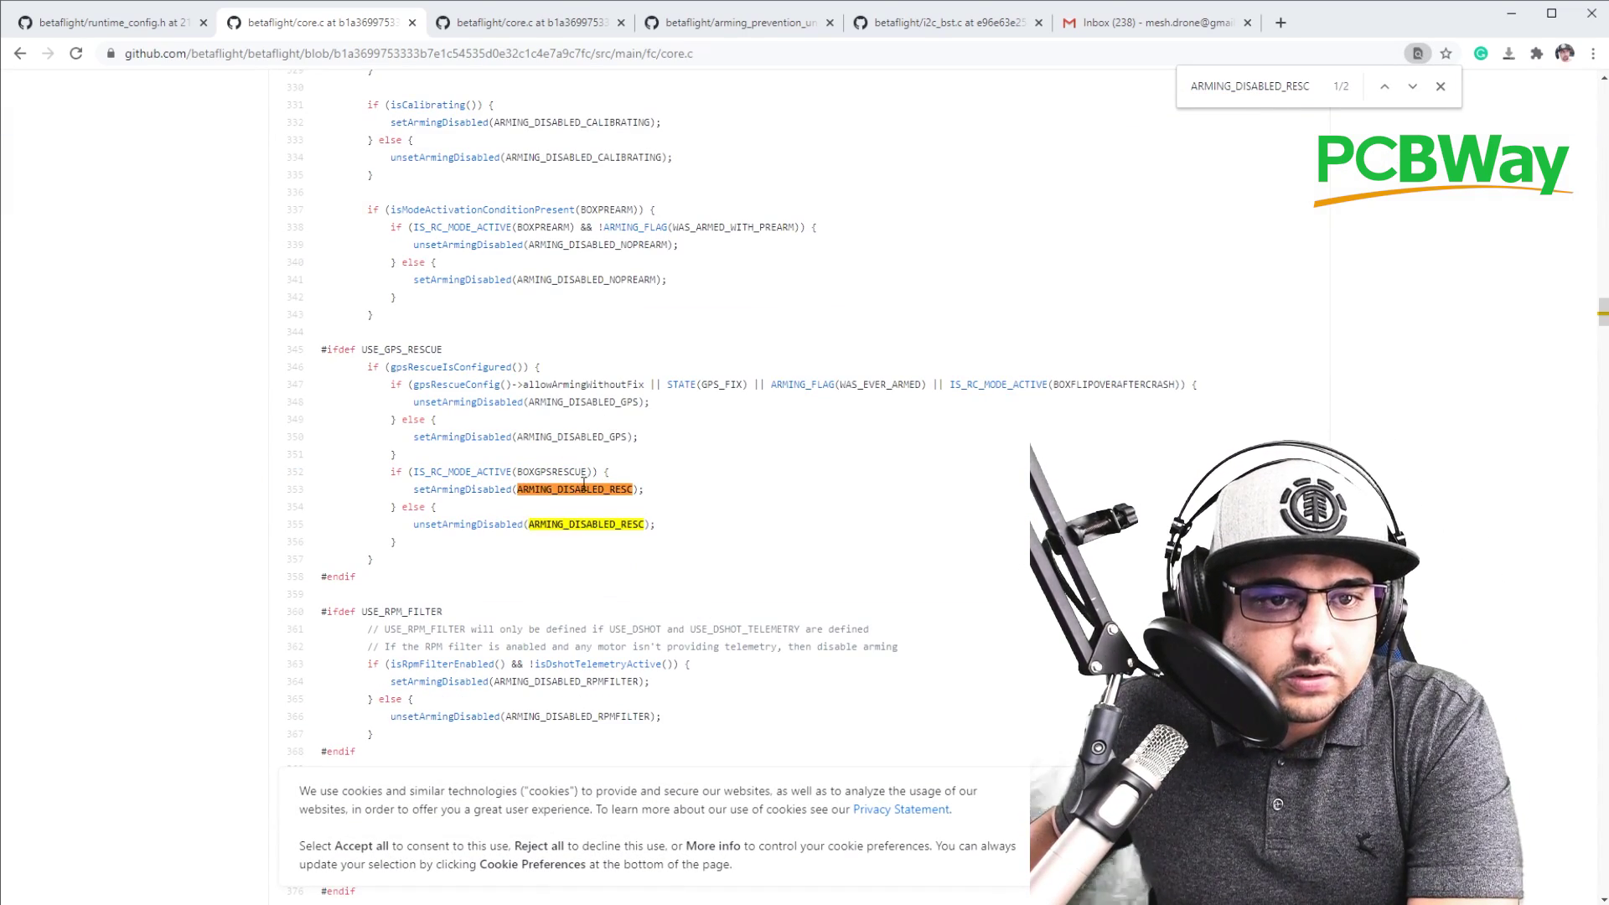
double_click(584, 488)
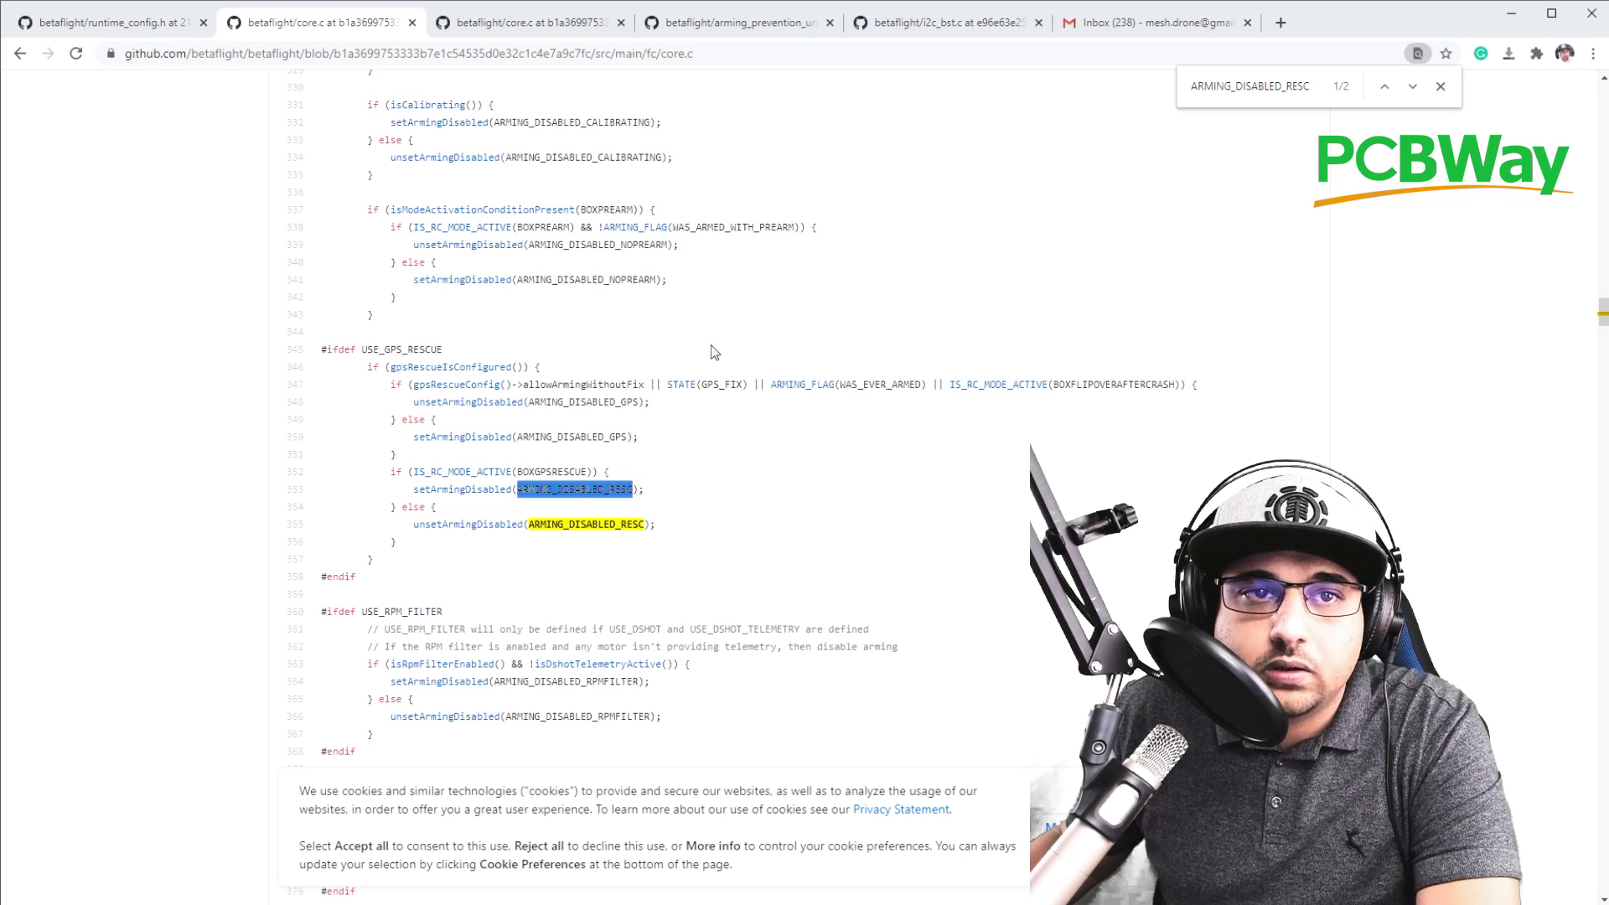
Copy ARMING_DISABLED_RPMFILTER from the enum in runtime_config.h and search the betaflight GitHub repository for it
click(126, 22)
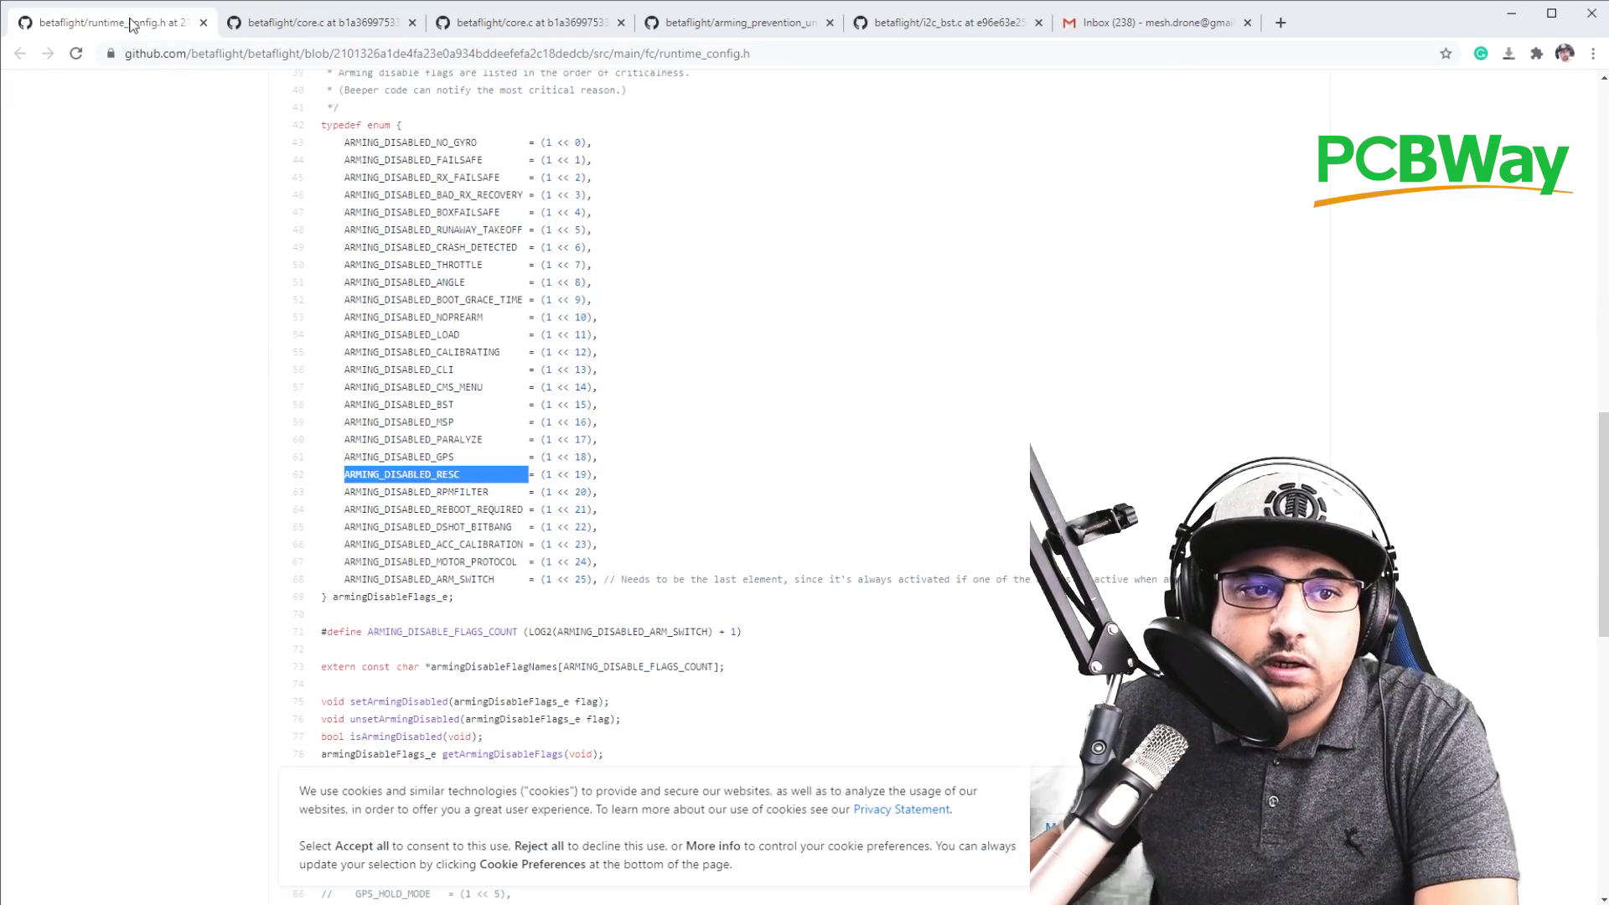
drag(528, 493, 344, 493)
key(ctrl+c)
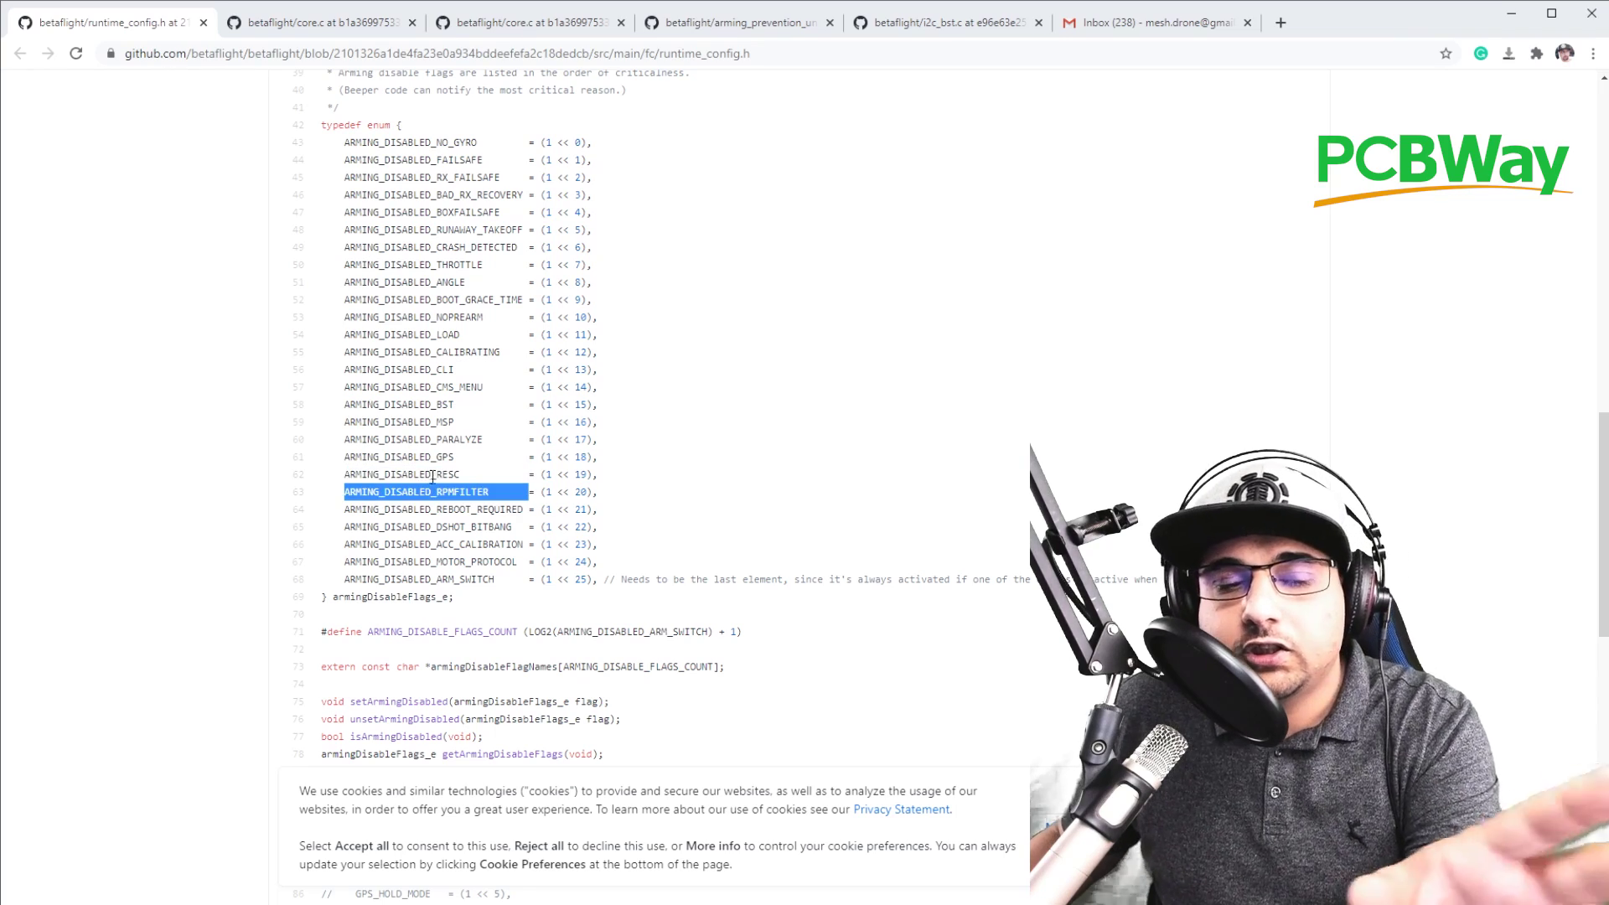
click(293, 25)
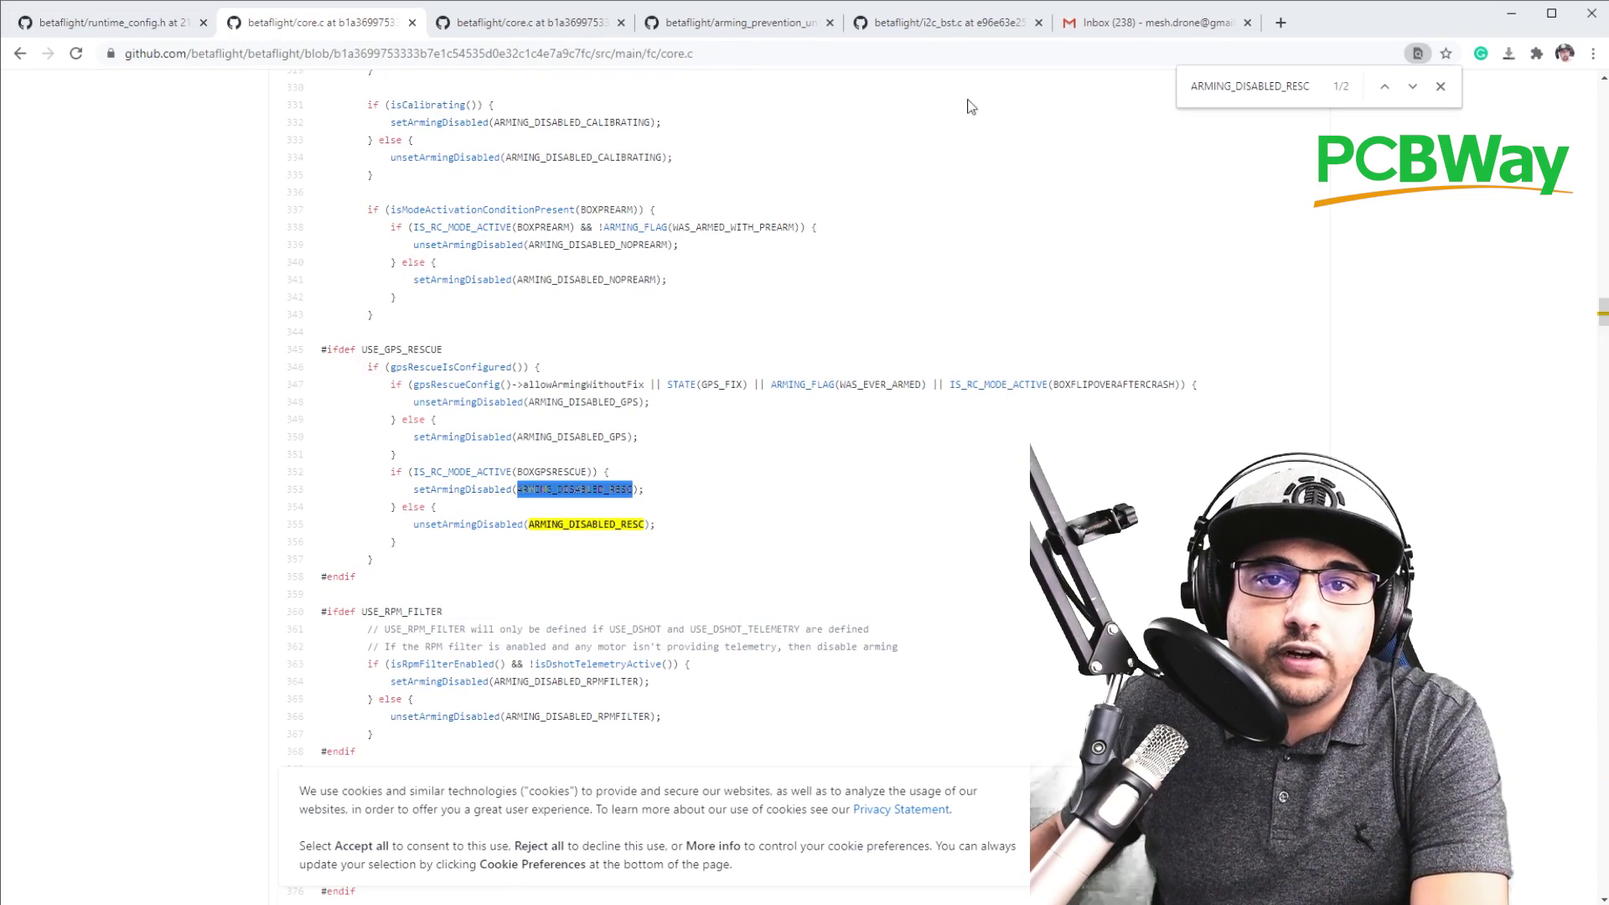
scroll(1093, 231, right, 2)
scroll(1094, 230, right, 1)
scroll(1063, 440, left, 3)
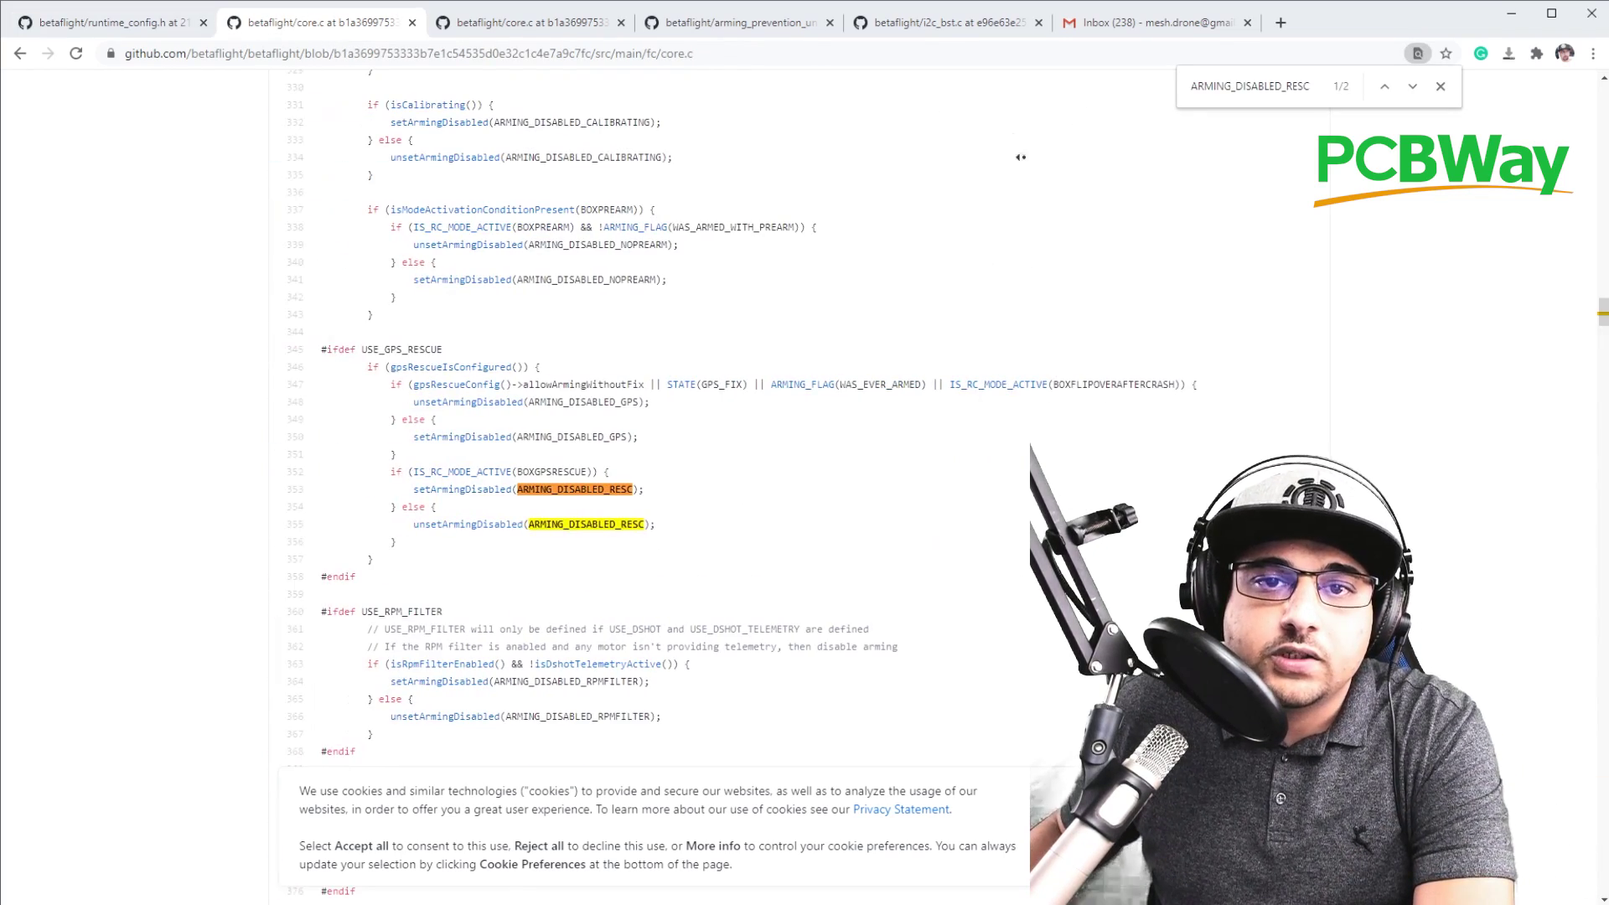
scroll(1405, 284, up, 20)
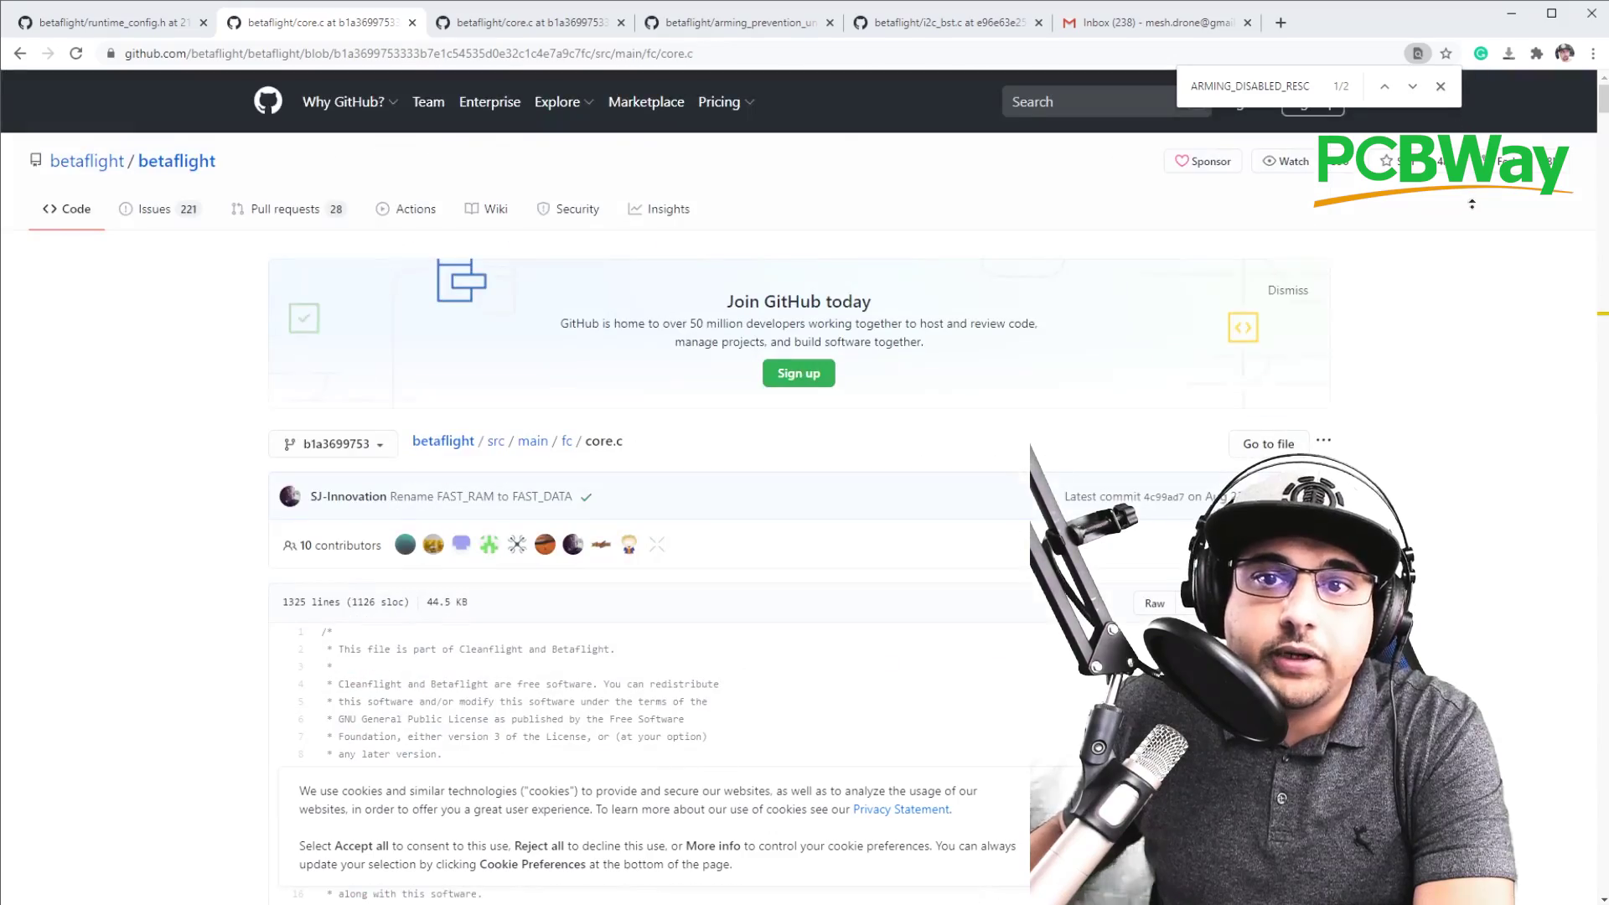
click(1043, 98)
key(ctrl+v)
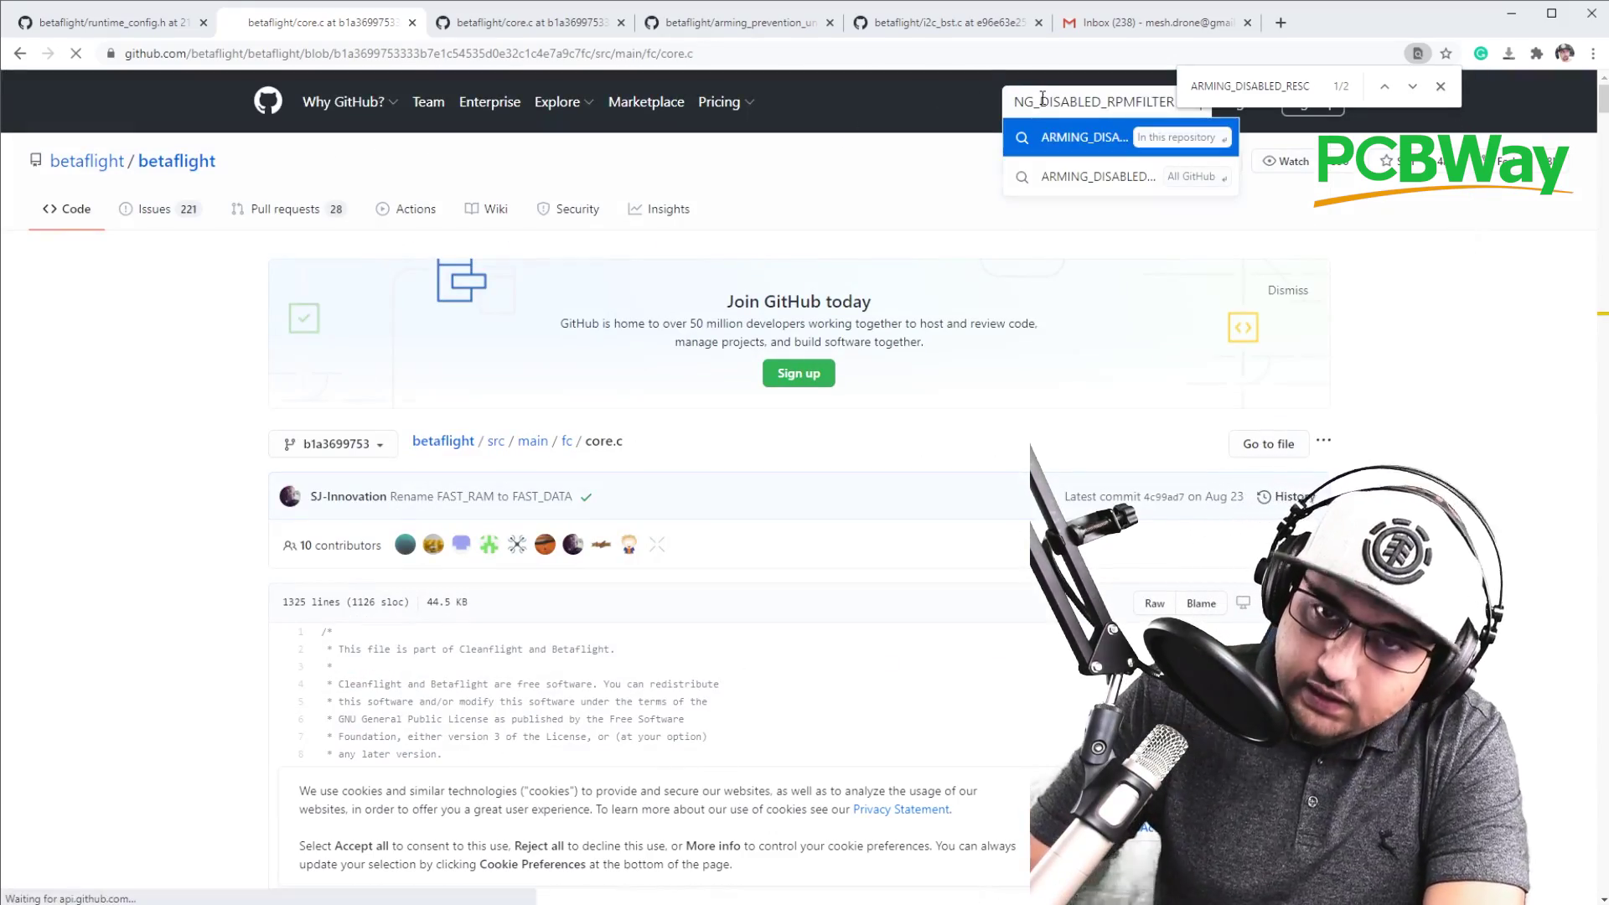
key(Return)
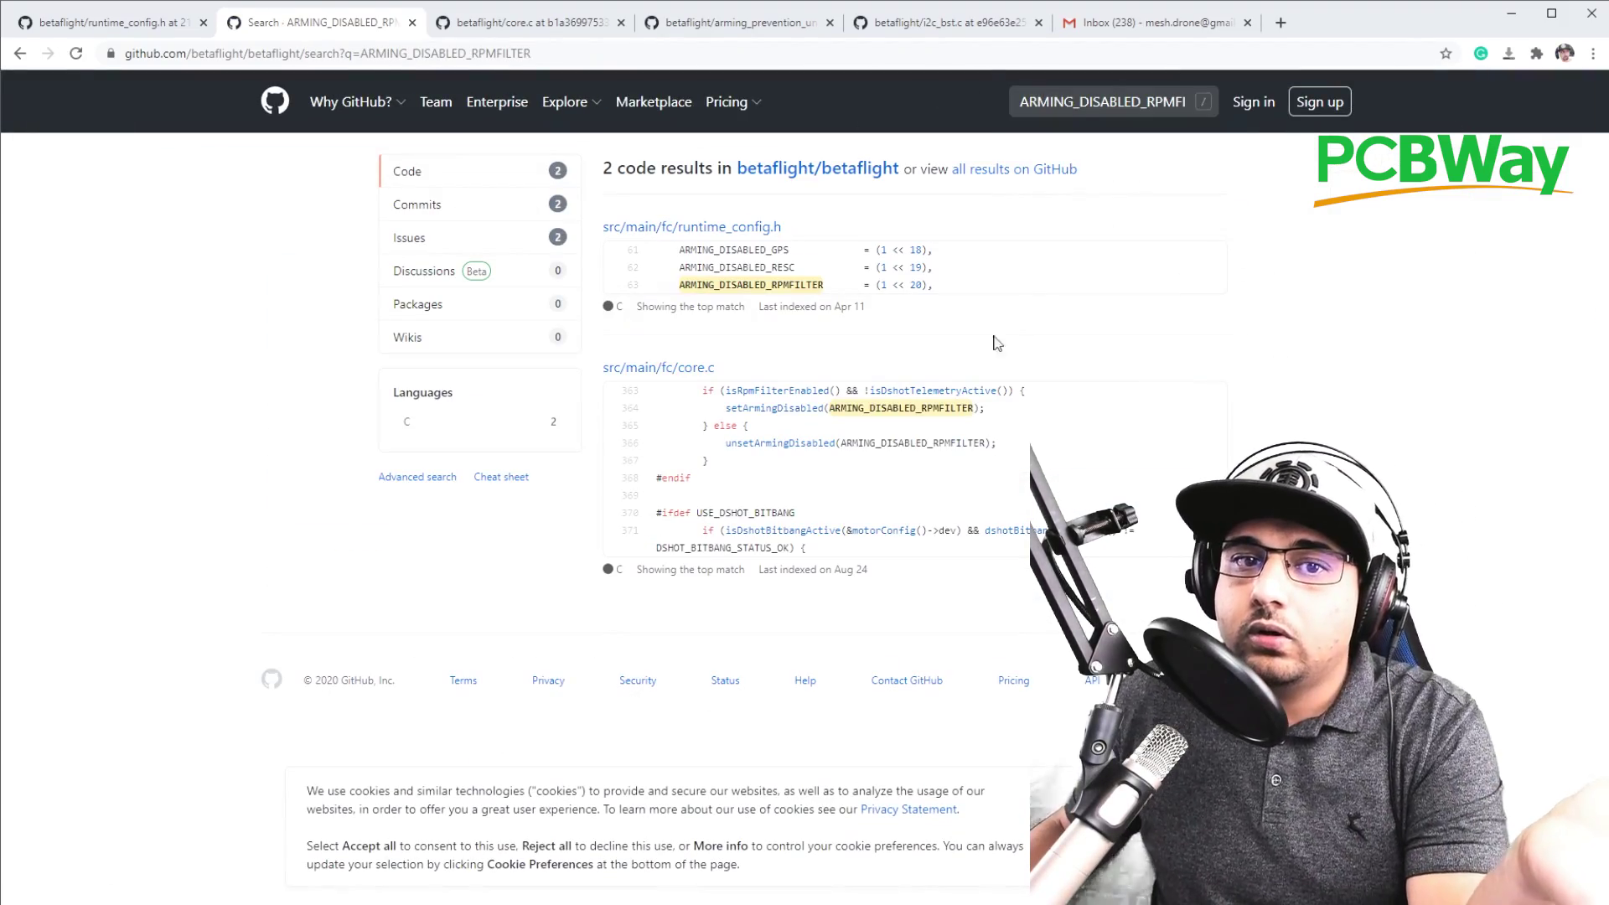
Open the core.c search result in a new tab and find ARMING_DISABLED_RPMFILTER in it
right_click(695, 375)
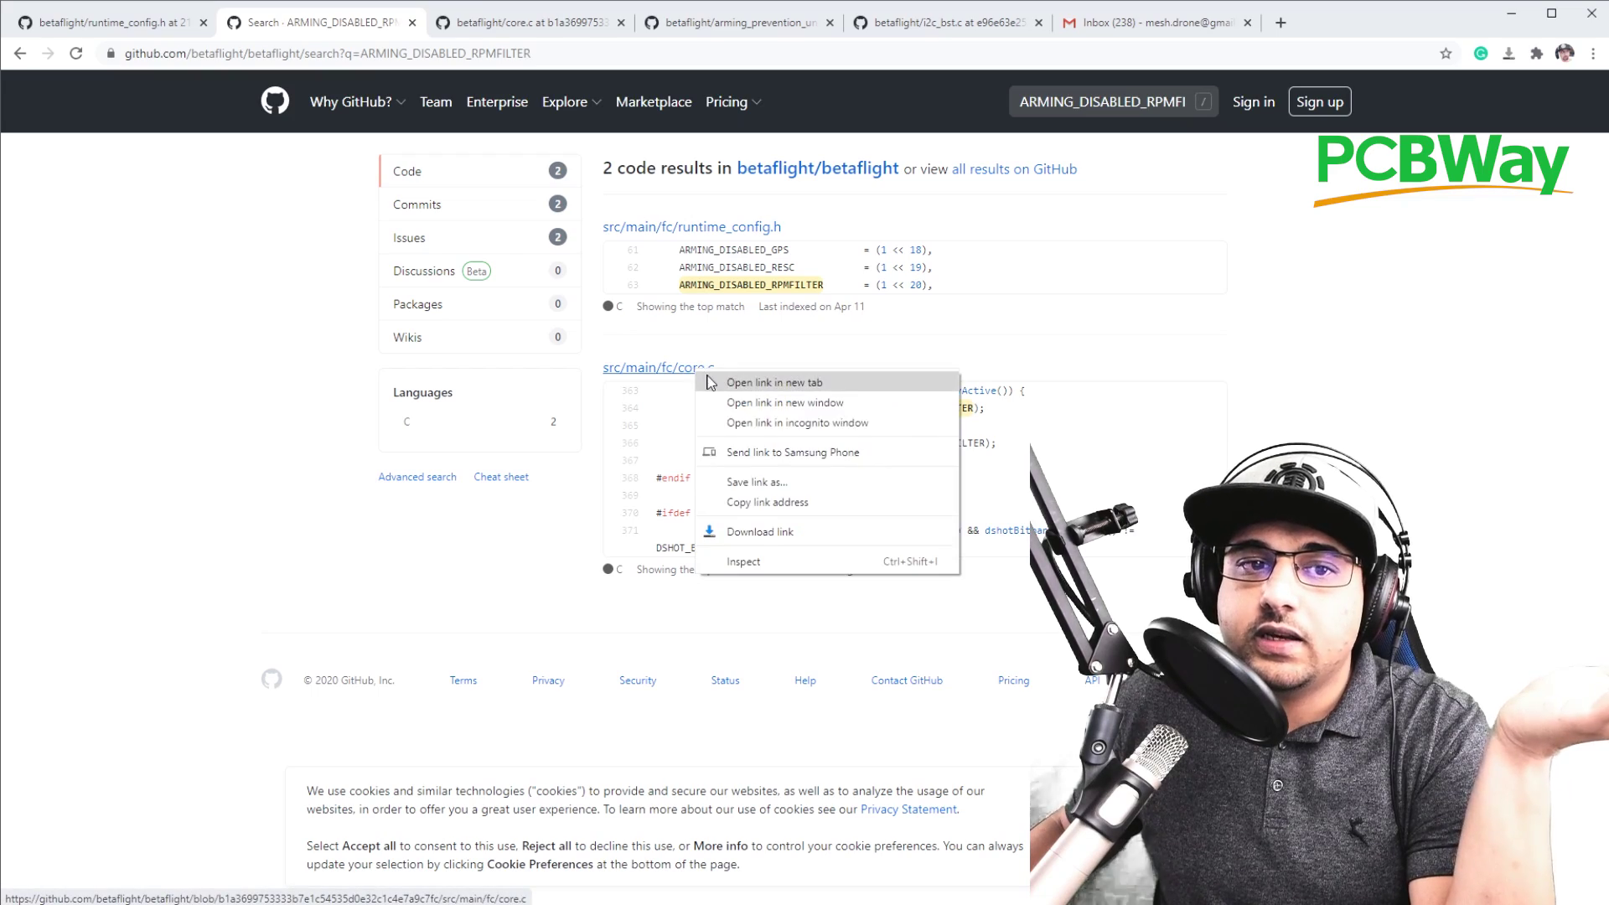
click(738, 384)
click(501, 23)
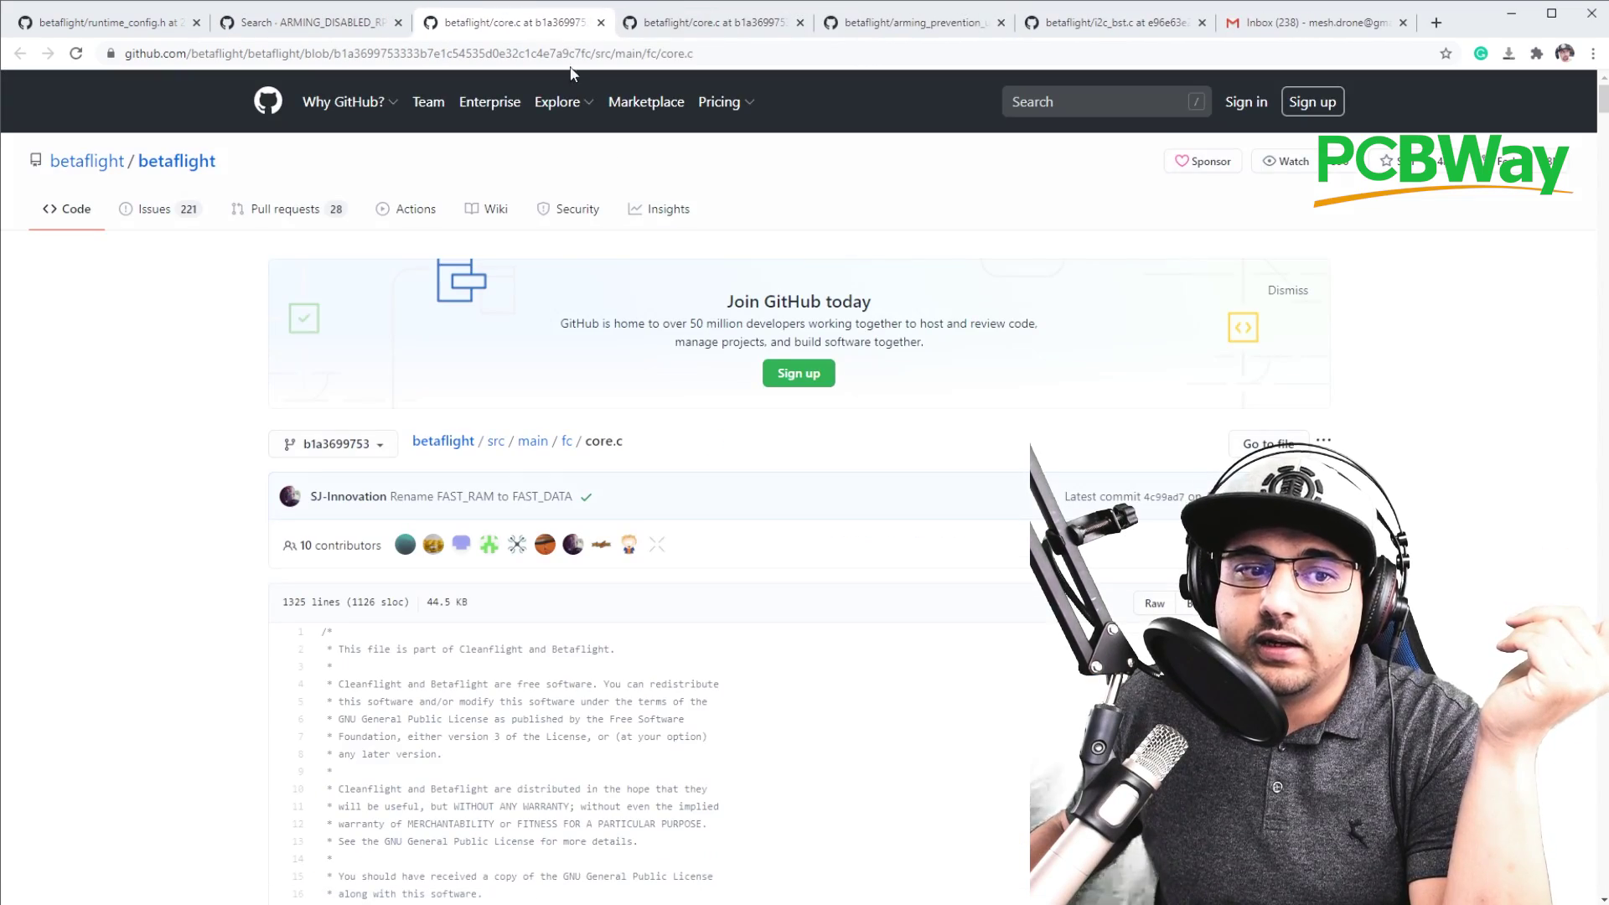
scroll(779, 346, down, 5)
key(ctrl+f)
text(ARMING_DISABLED_RPMFILTER)
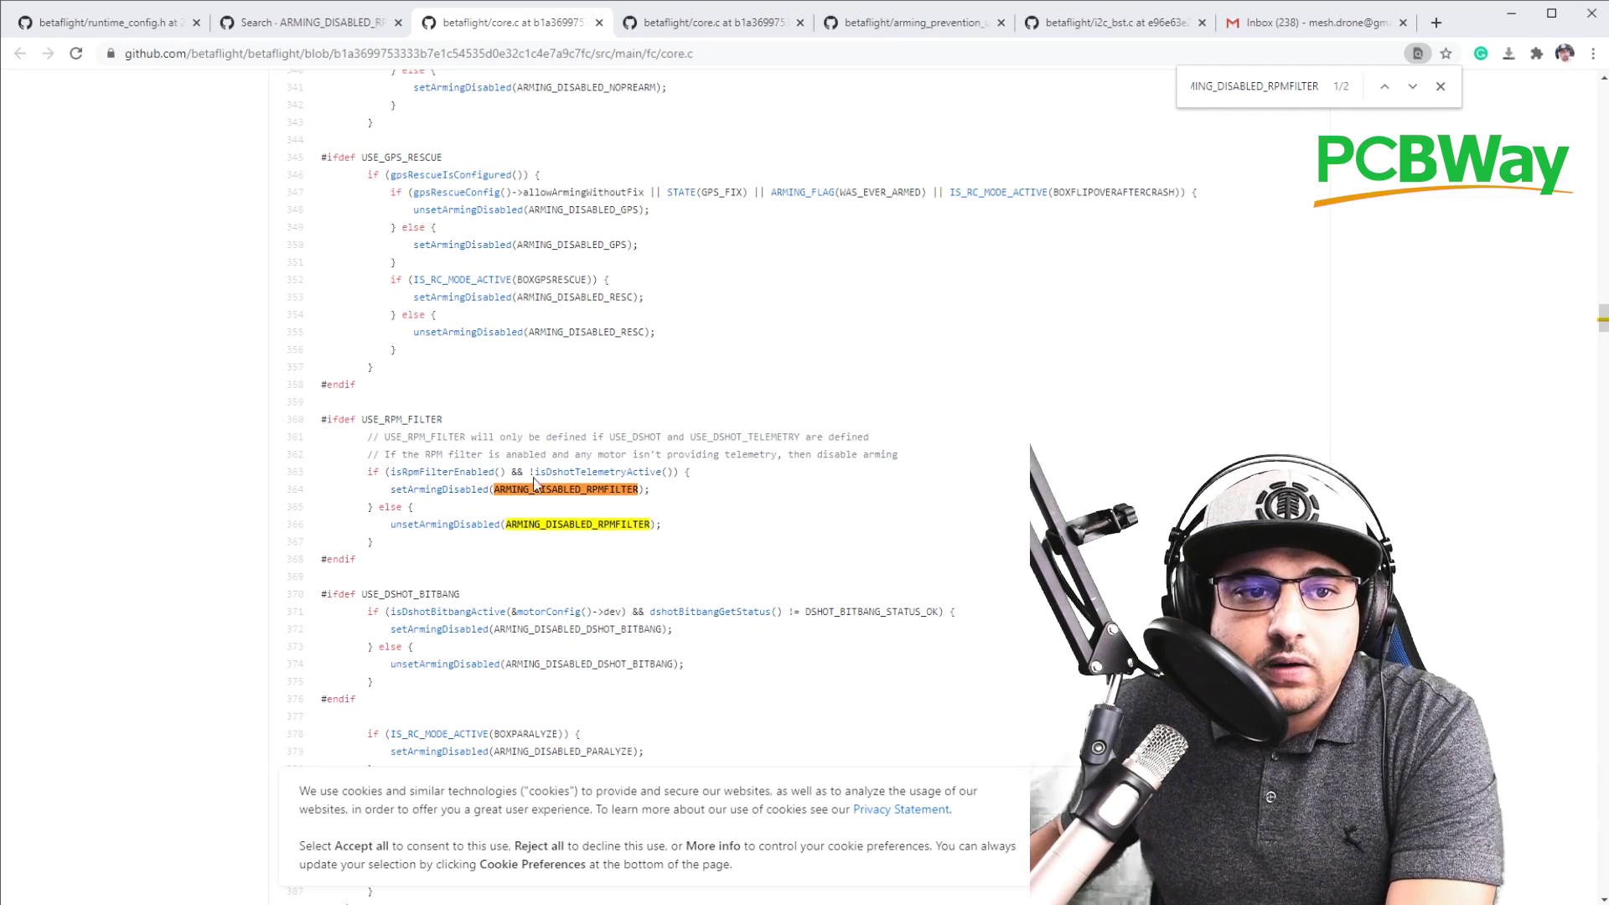
Read the RPM filter comment on motor telemetry and highlight ARMING_DISABLED_RPMFILTER in the setArmingDisabled call
double_click(645, 454)
double_click(742, 455)
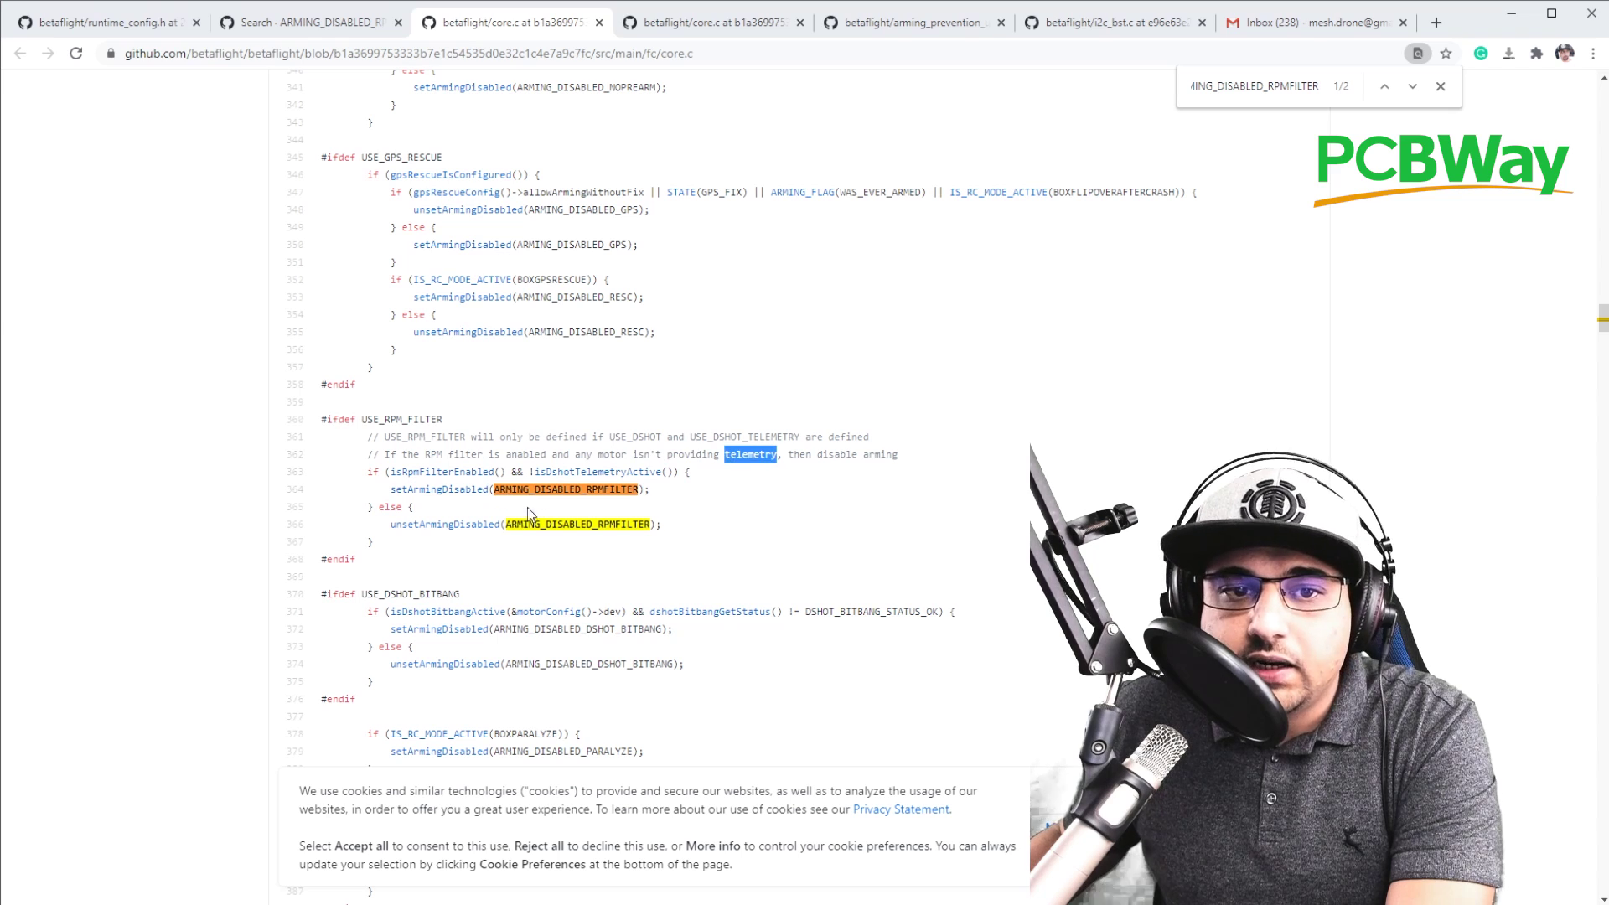
click(845, 455)
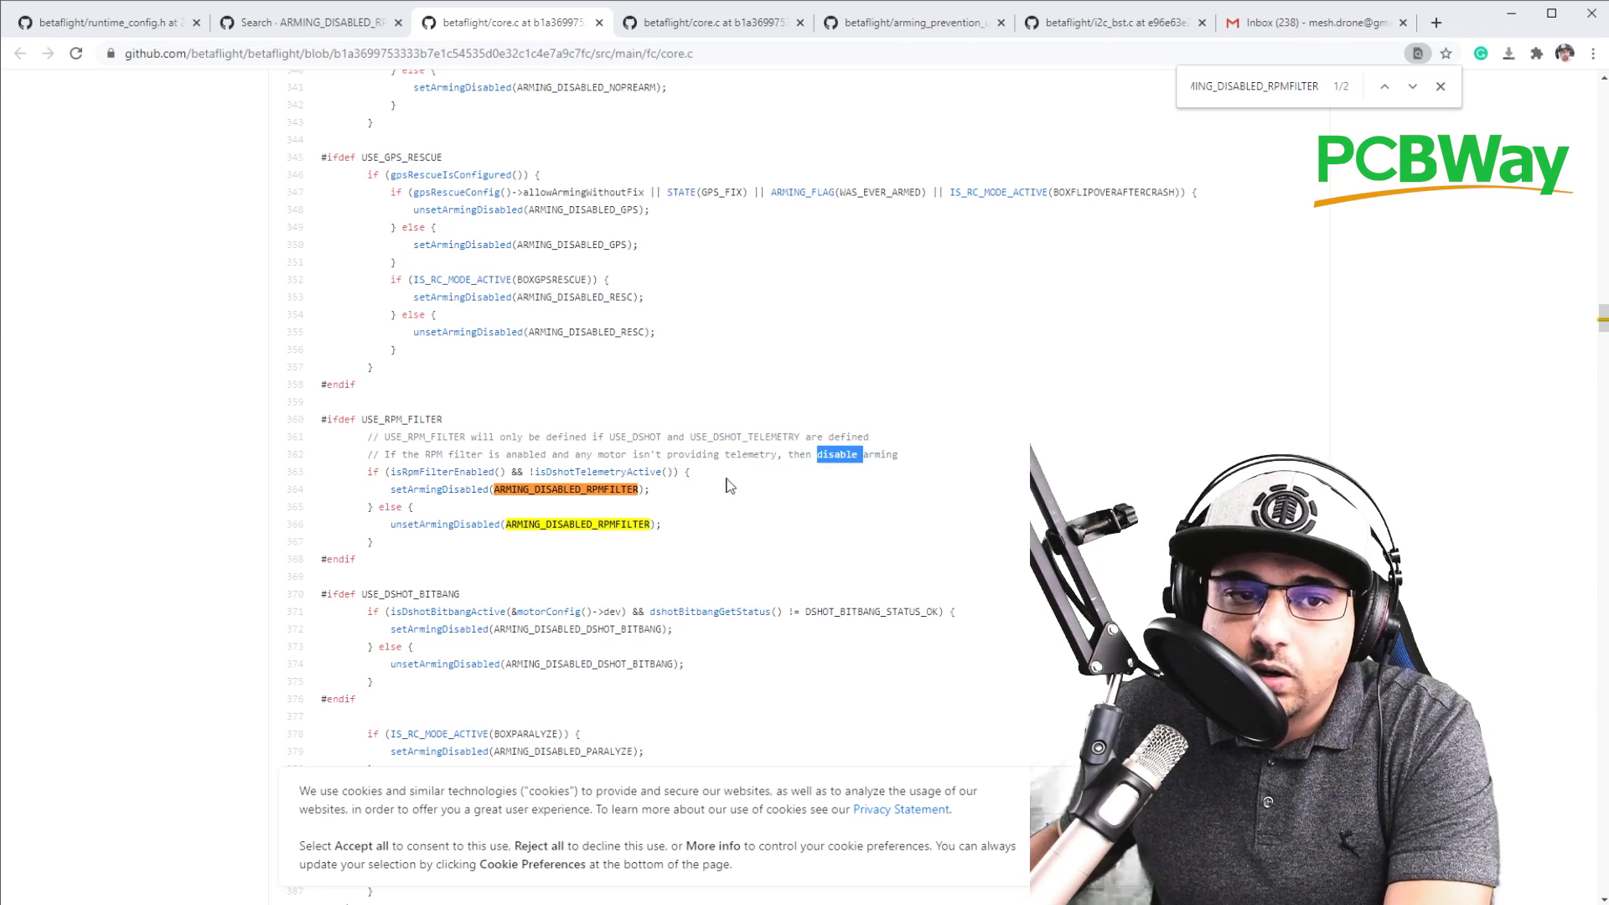
double_click(606, 493)
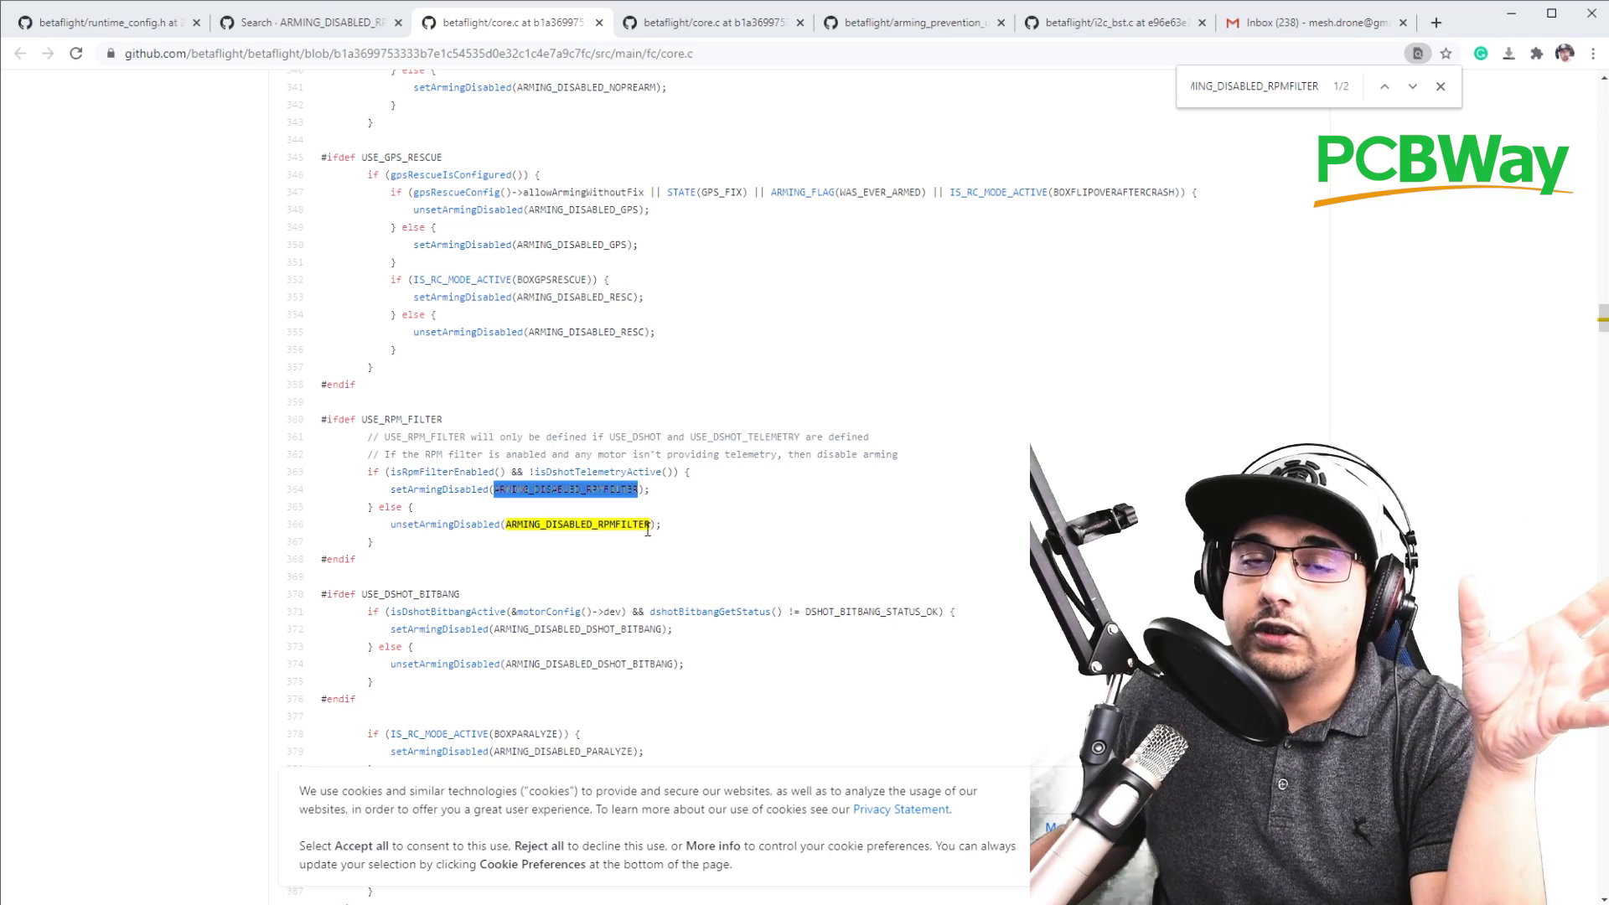
Return to runtime_config.h and highlight in turn the REBOOT_REQUIRED, DSHOT_BITBANG, ACC_CALIBRATION, MOTOR_PROTOCOL and ARM_SWITCH arming flags
click(122, 34)
double_click(493, 513)
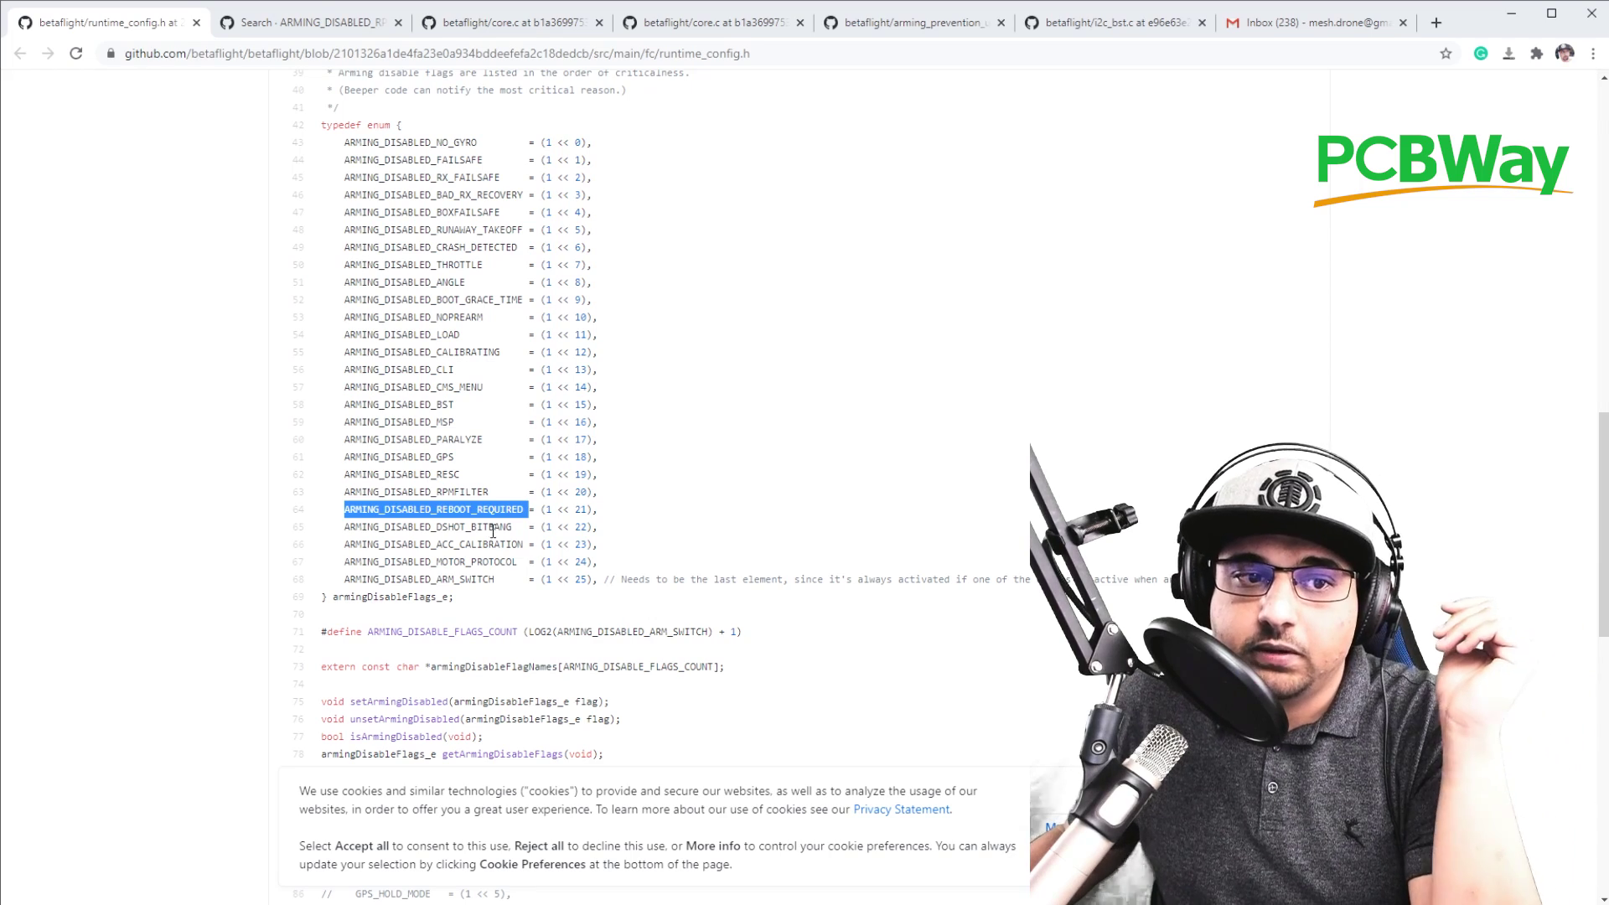
double_click(493, 528)
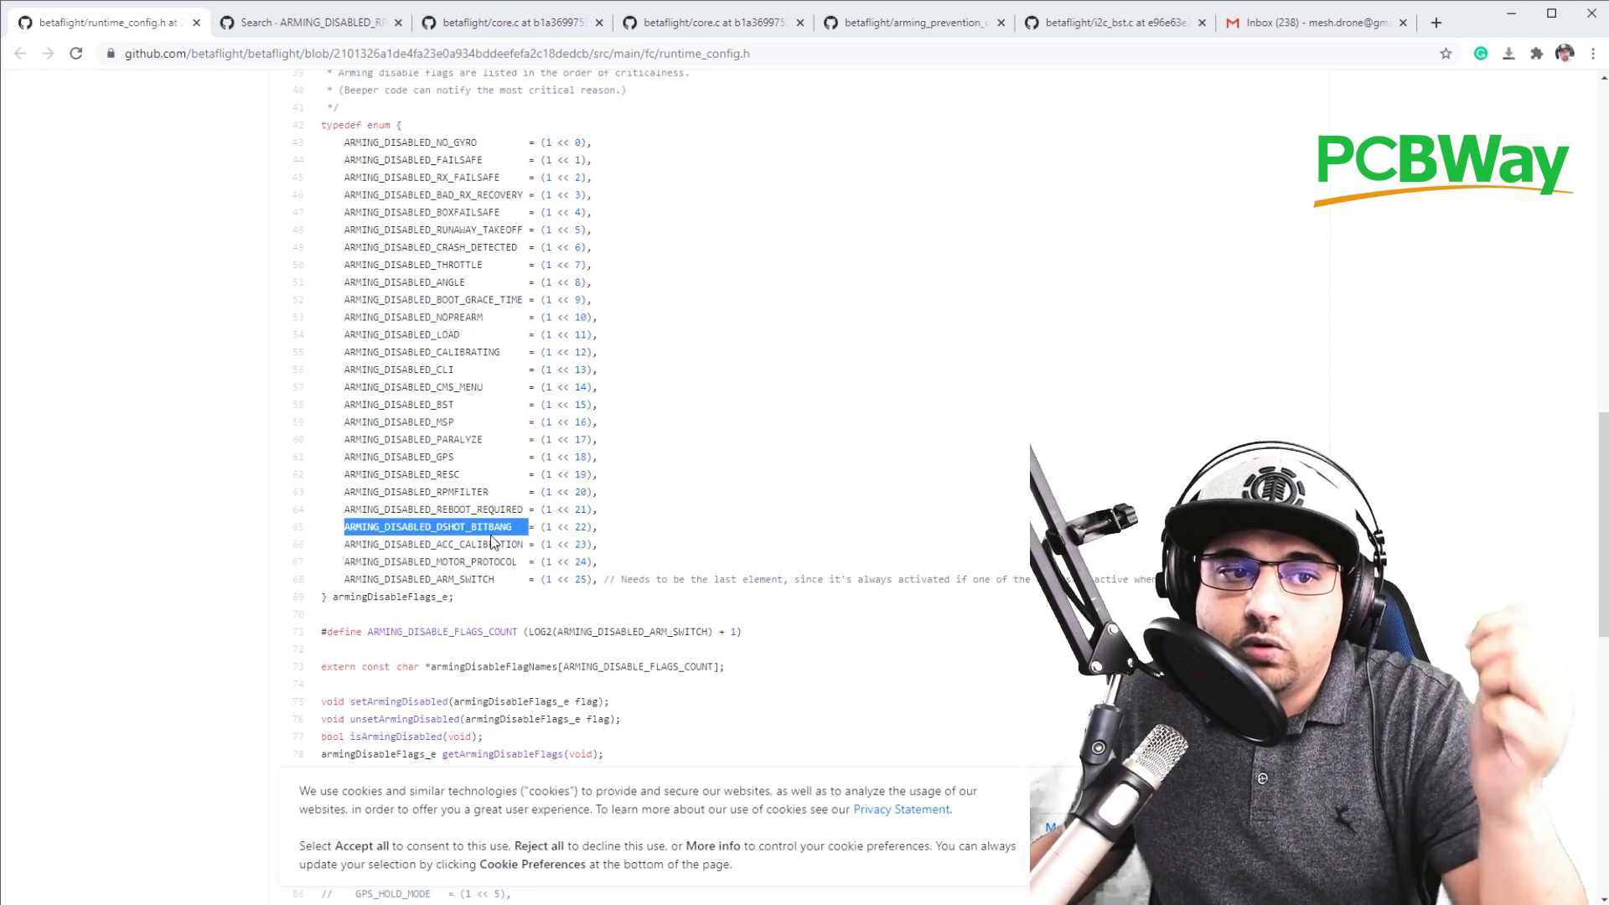
double_click(493, 546)
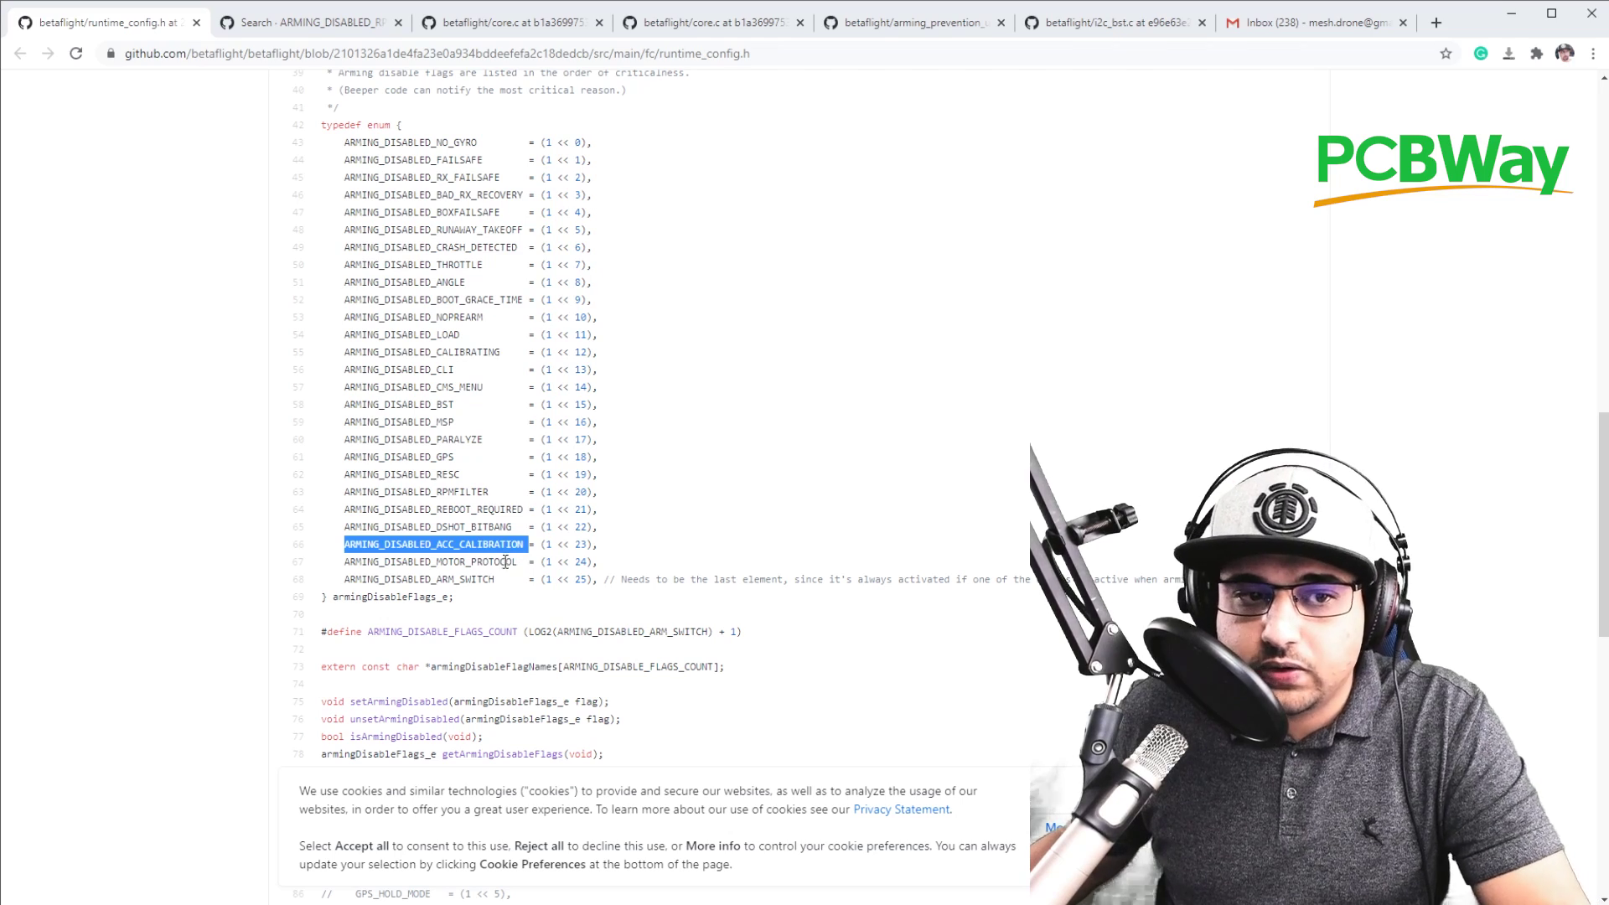
double_click(500, 565)
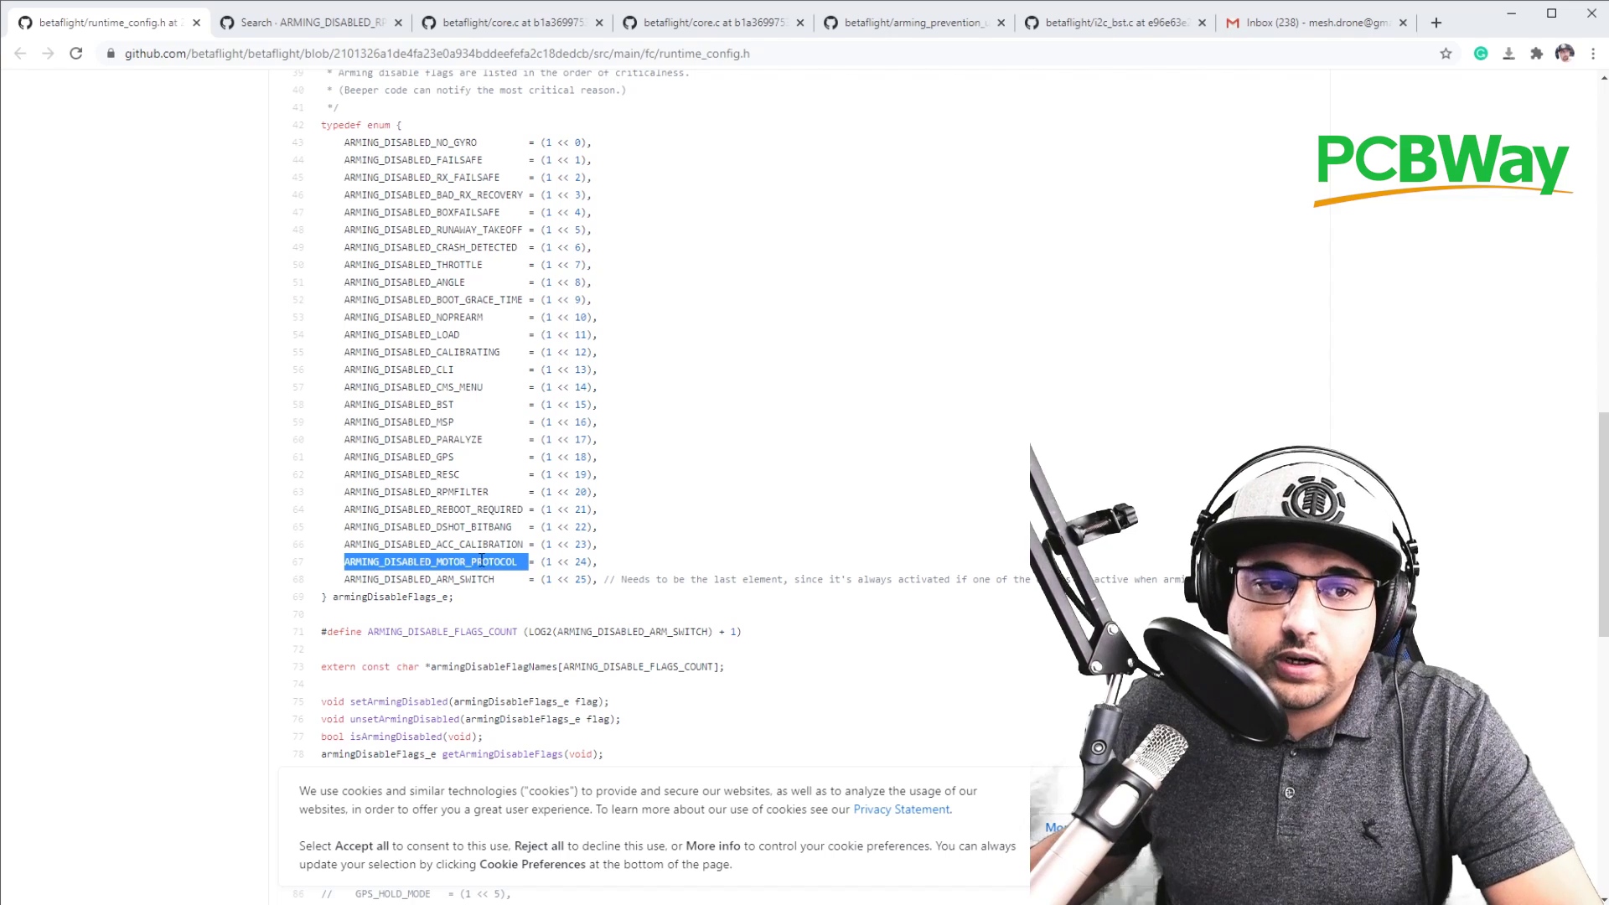
double_click(482, 561)
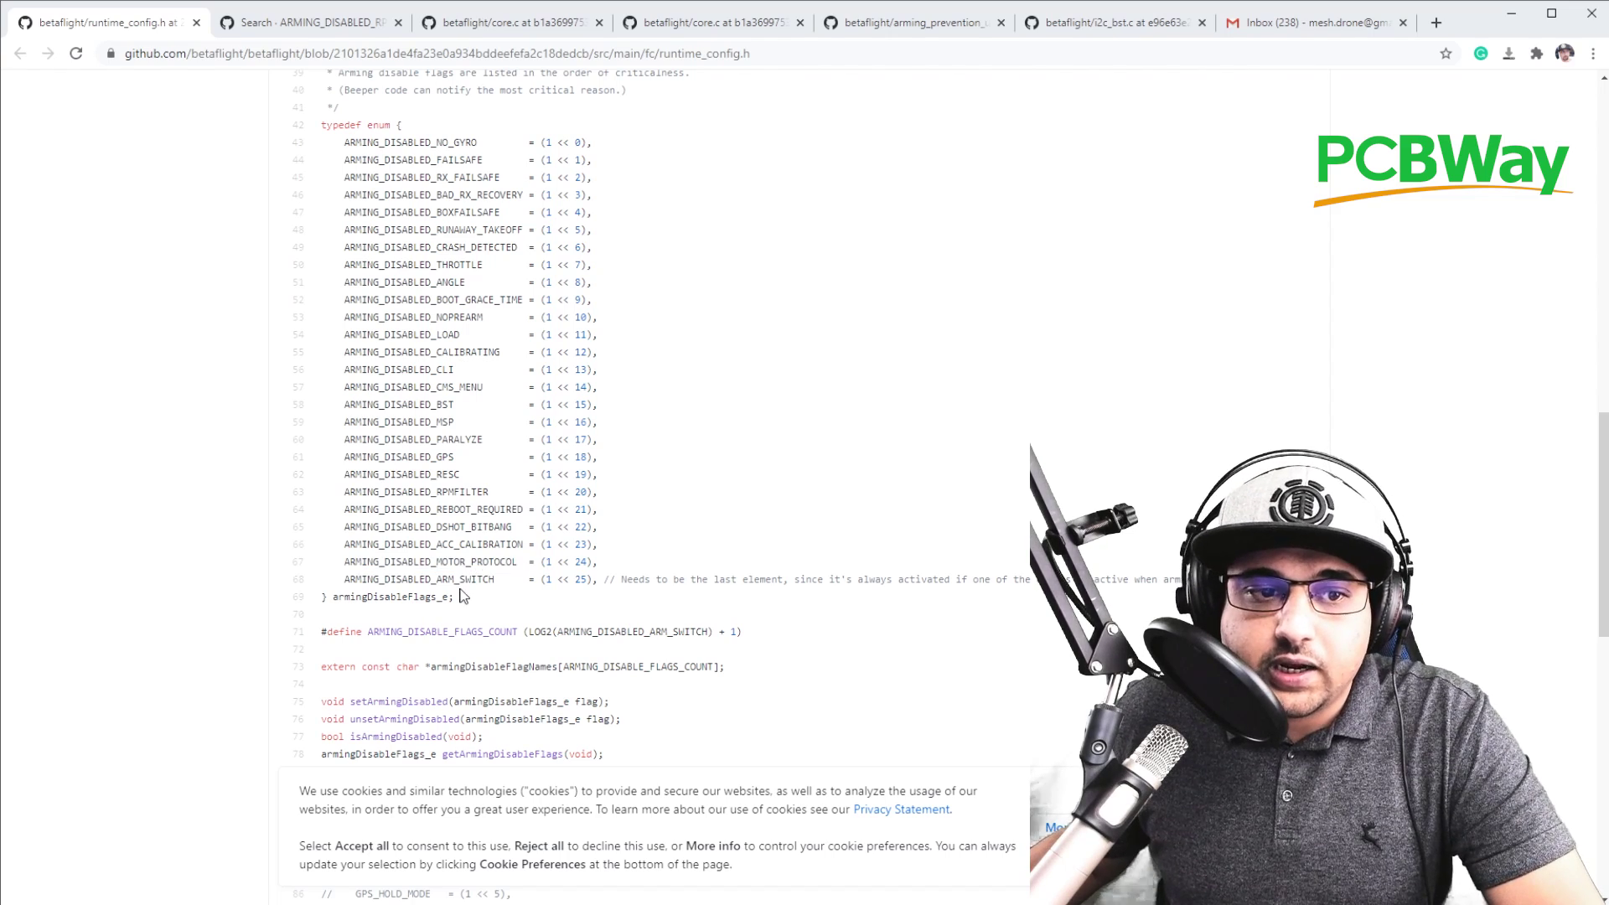
double_click(466, 580)
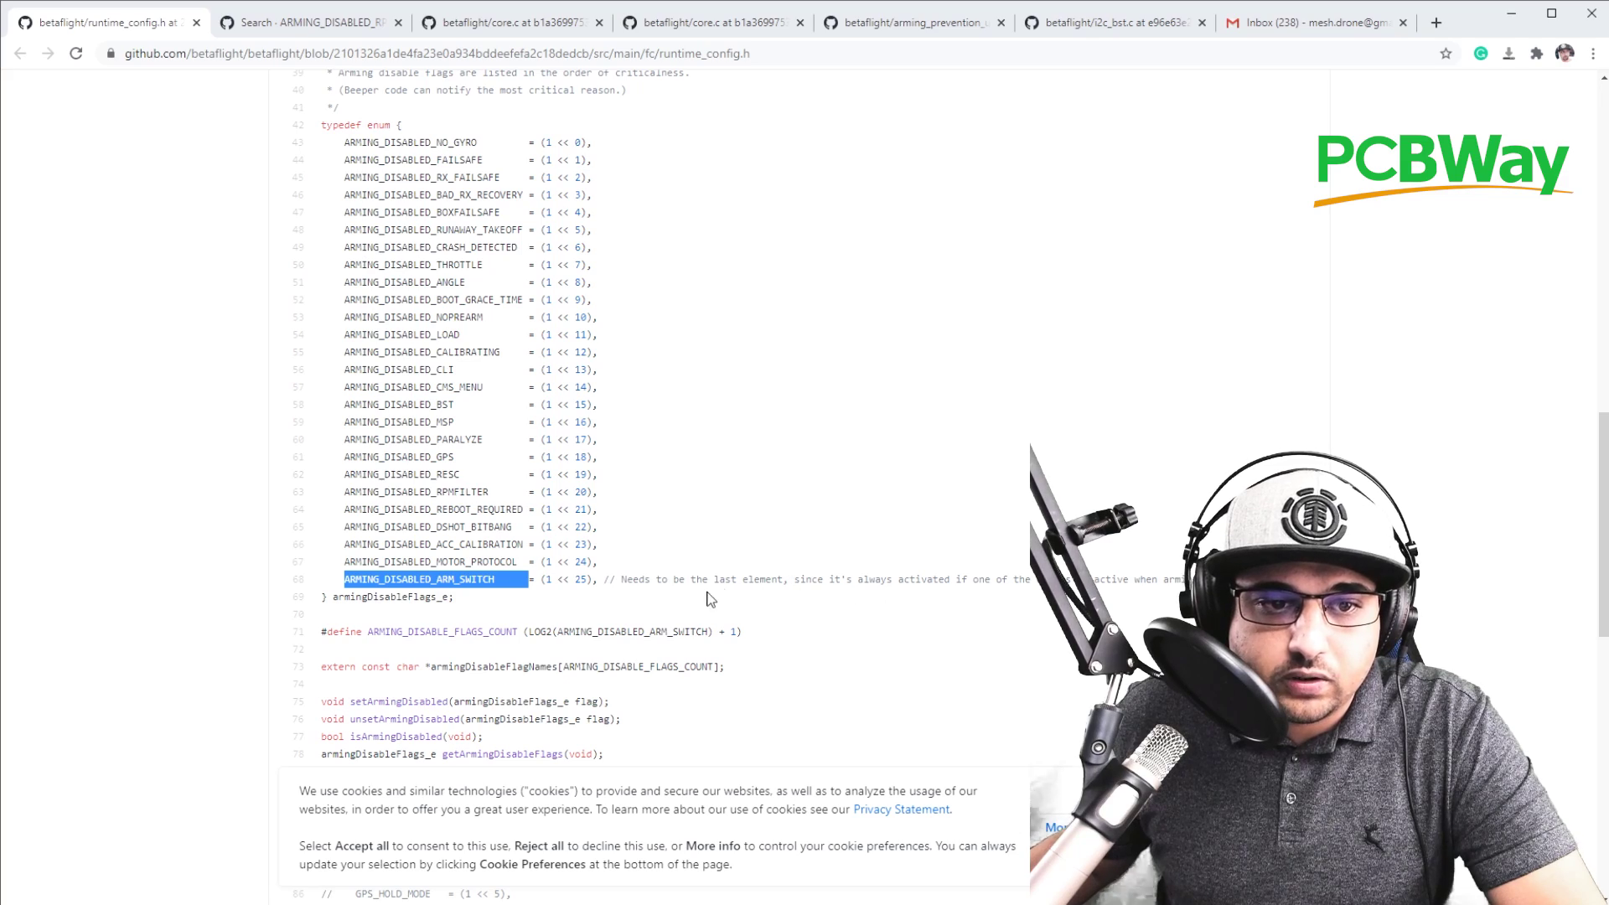
Look over runtime_config.h again and highlight ARMING_DISABLED_GPS, ARMING_DISABLED_LOAD and ARMING_DISABLED_CALIBRATING in the enum
scroll(517, 547, up, 1)
scroll(517, 546, down, 2)
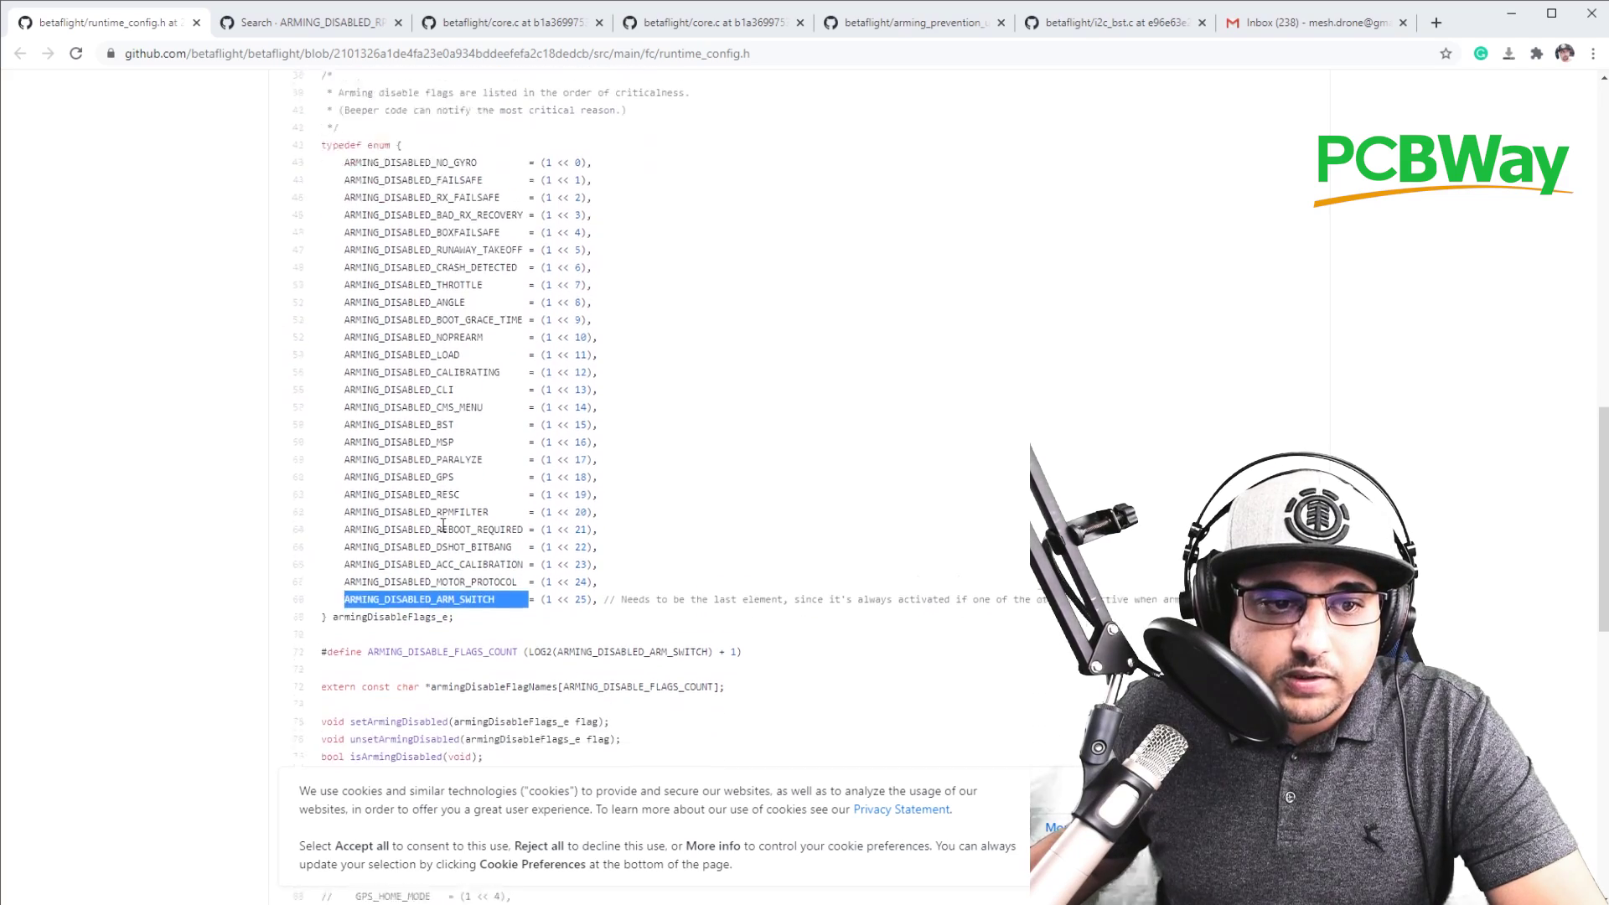
scroll(524, 542, down, 3)
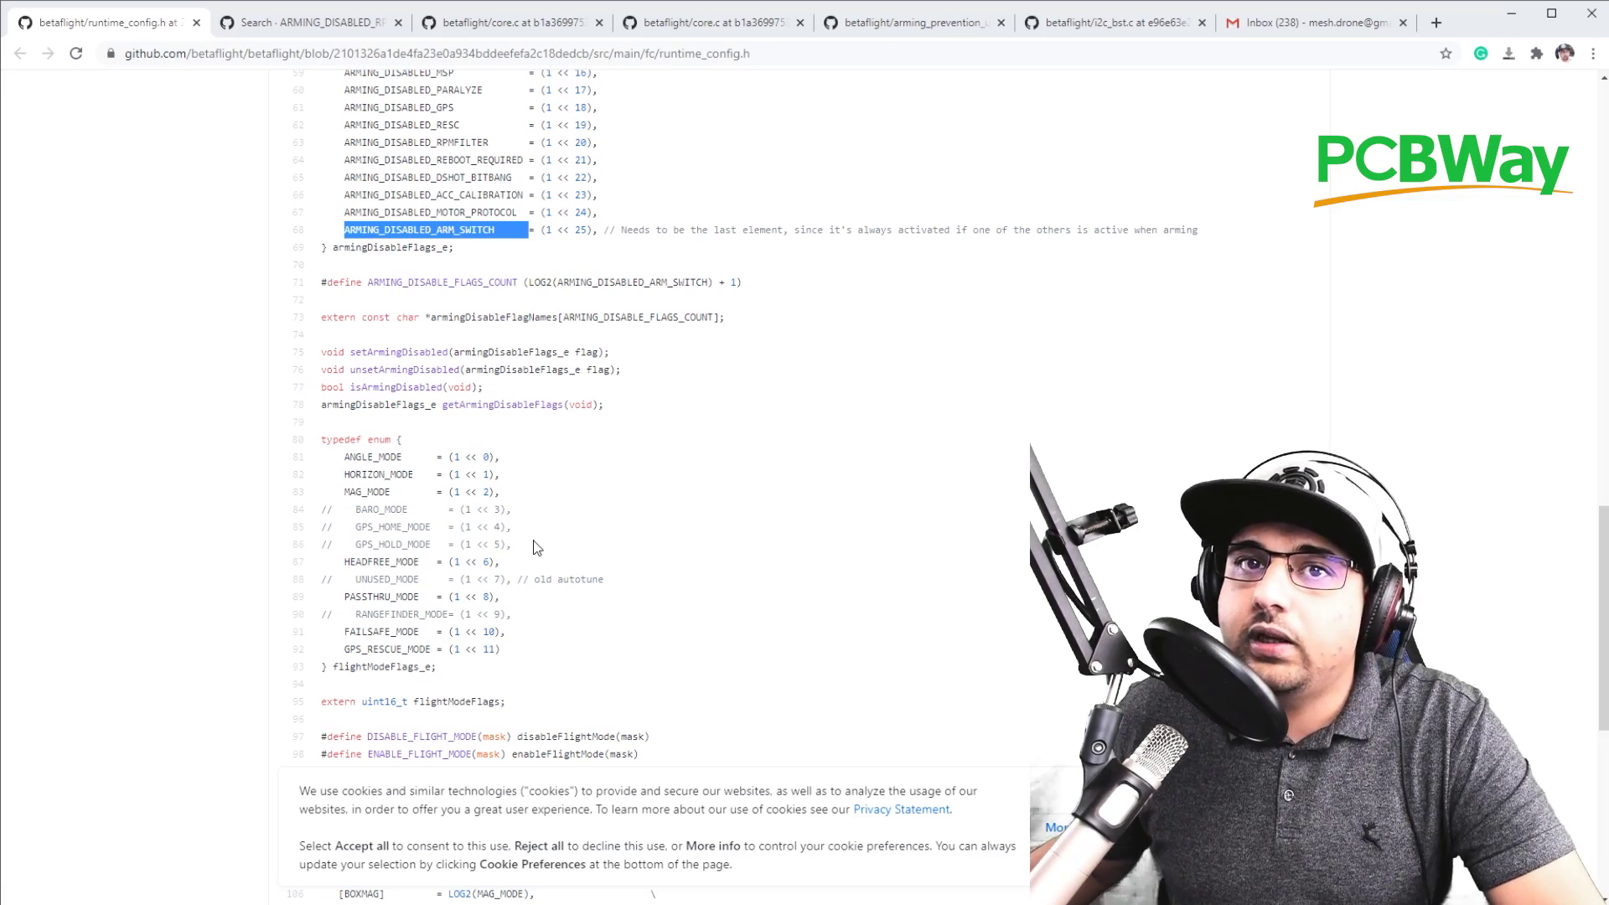
scroll(537, 548, up, 18)
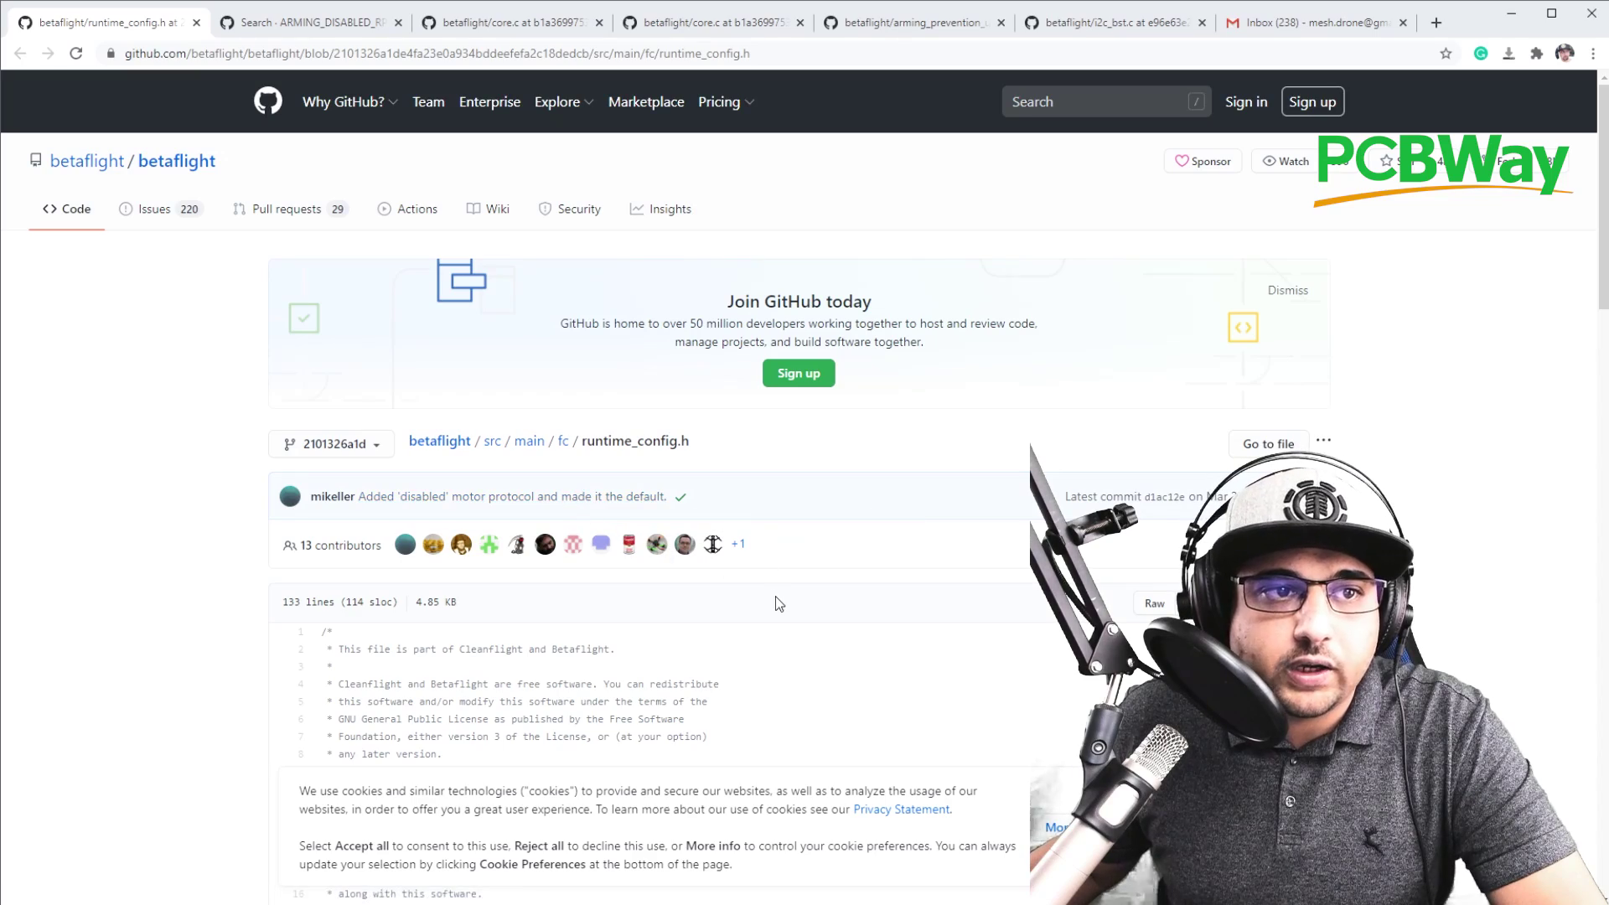
scroll(776, 593, down, 4)
scroll(776, 584, down, 10)
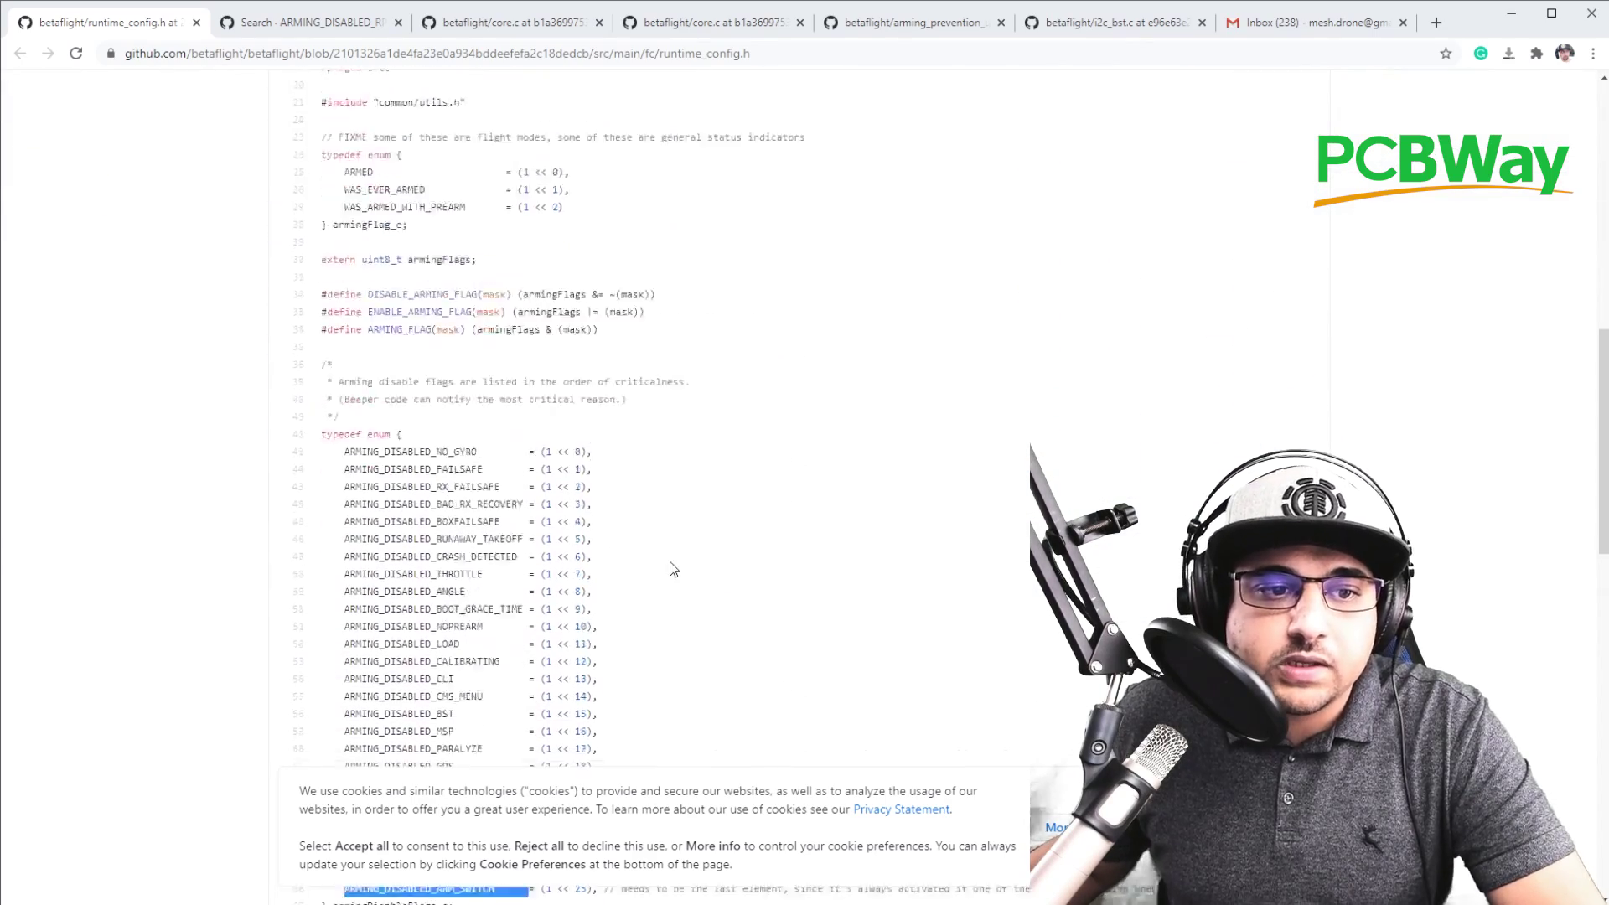
double_click(413, 458)
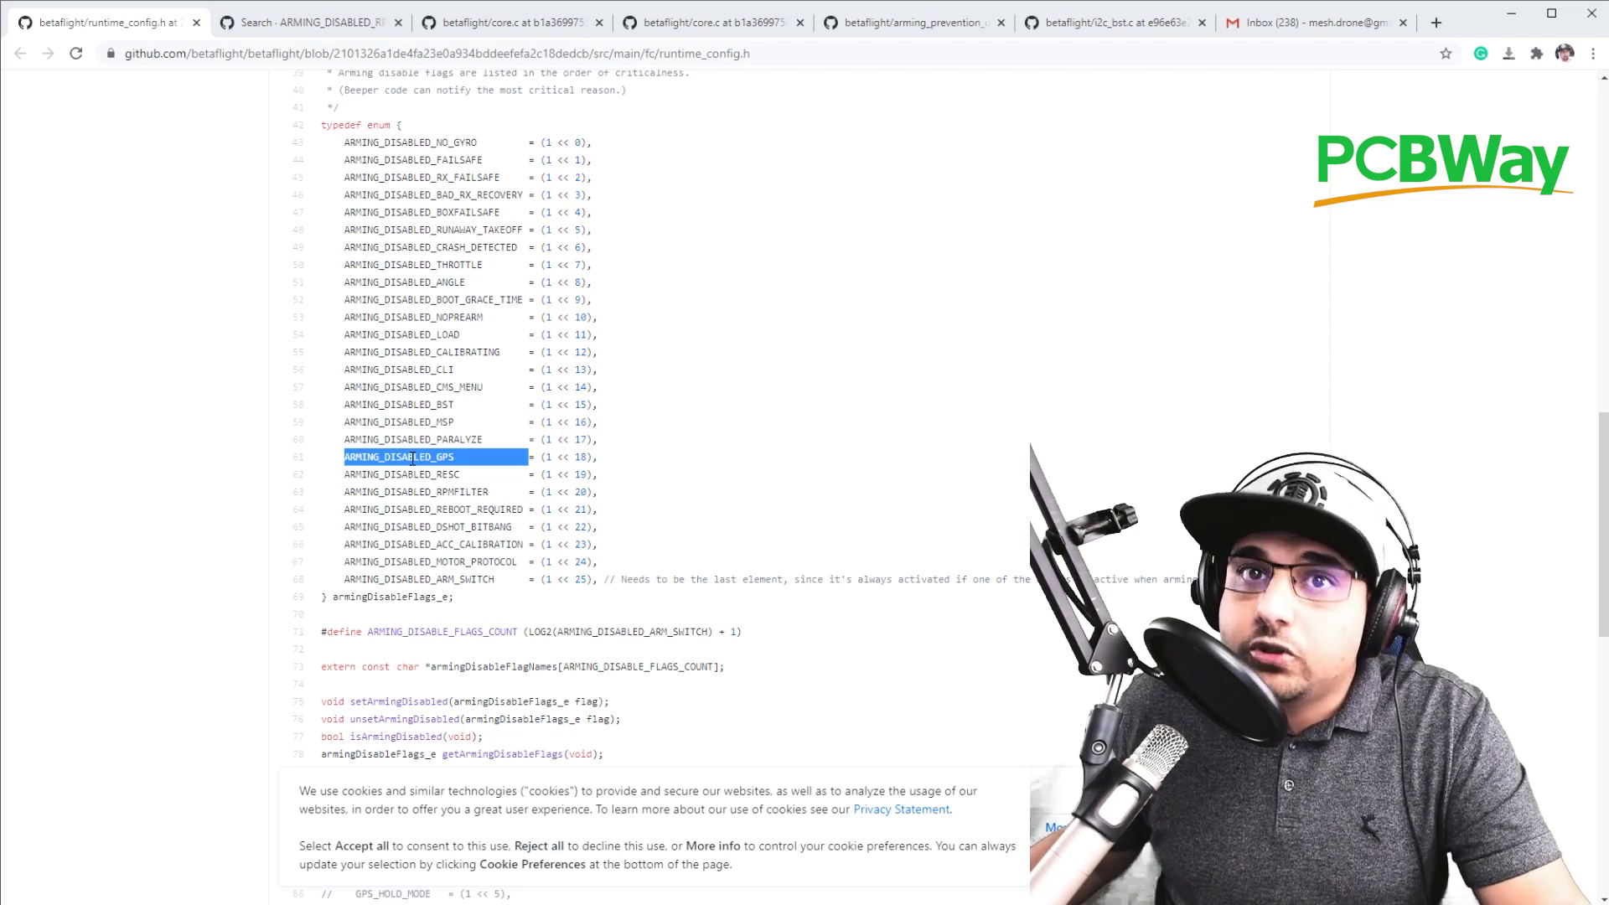
double_click(393, 337)
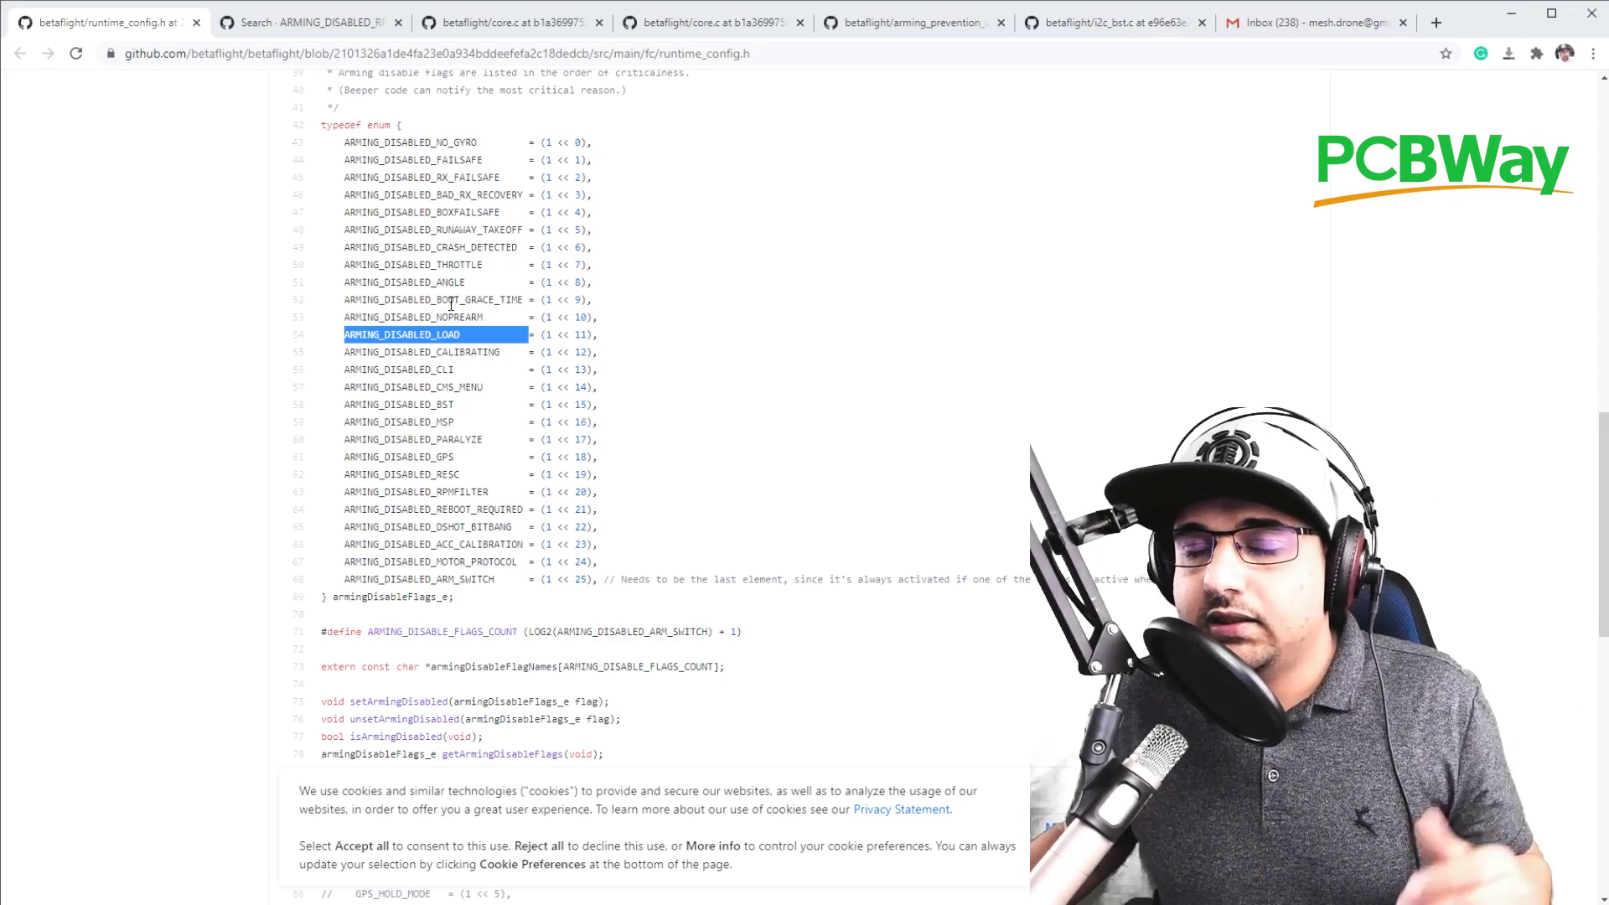
double_click(448, 352)
click(449, 352)
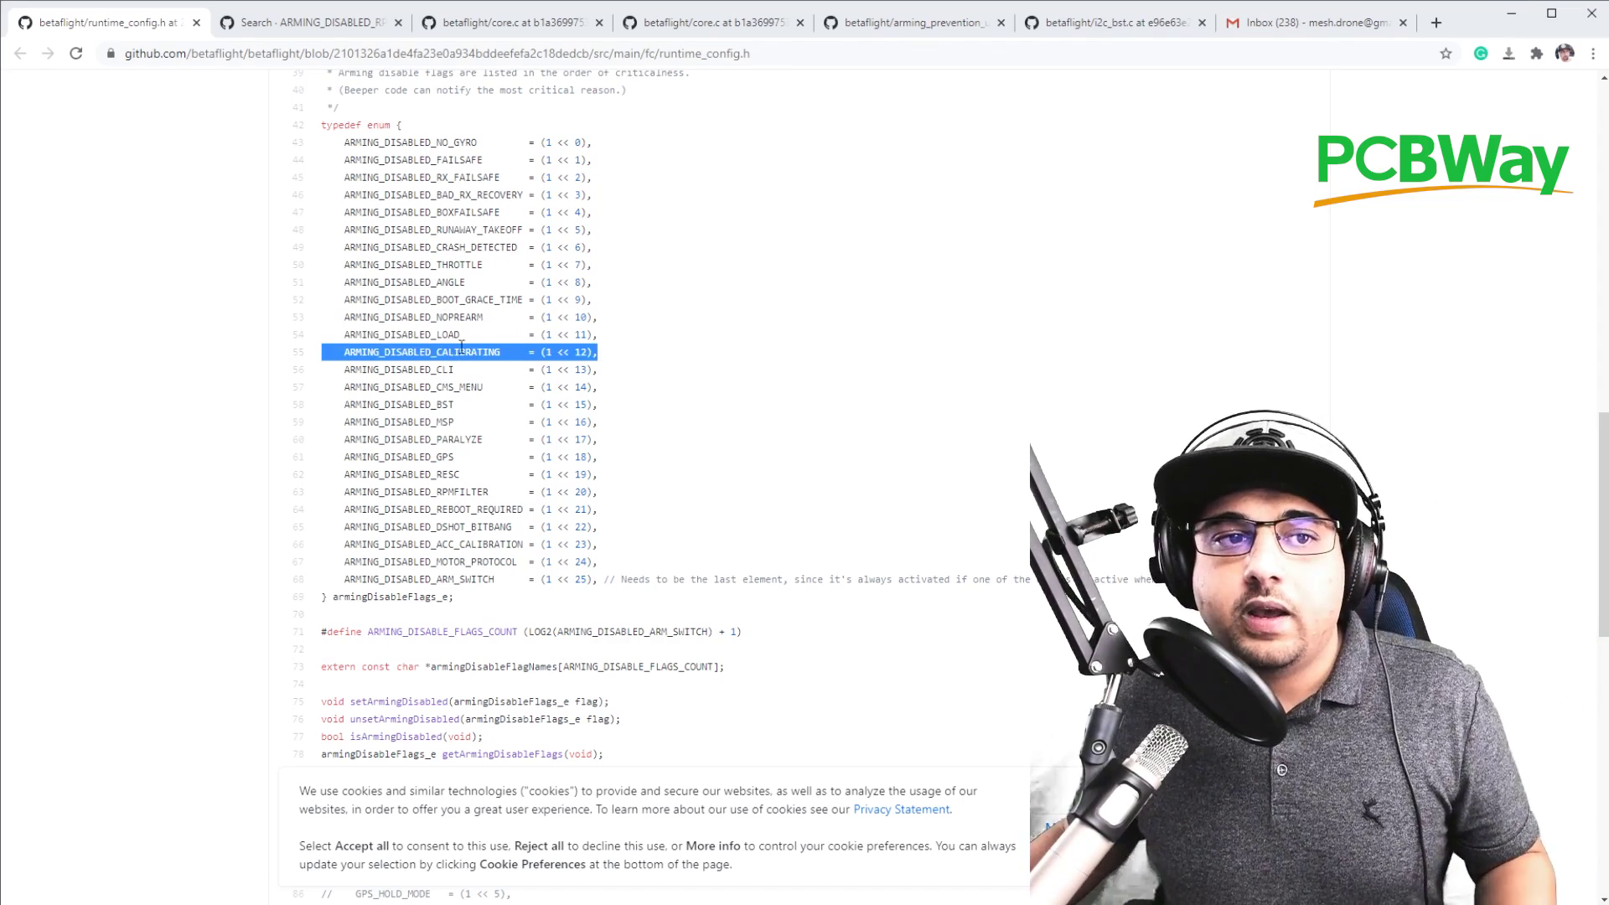
double_click(482, 352)
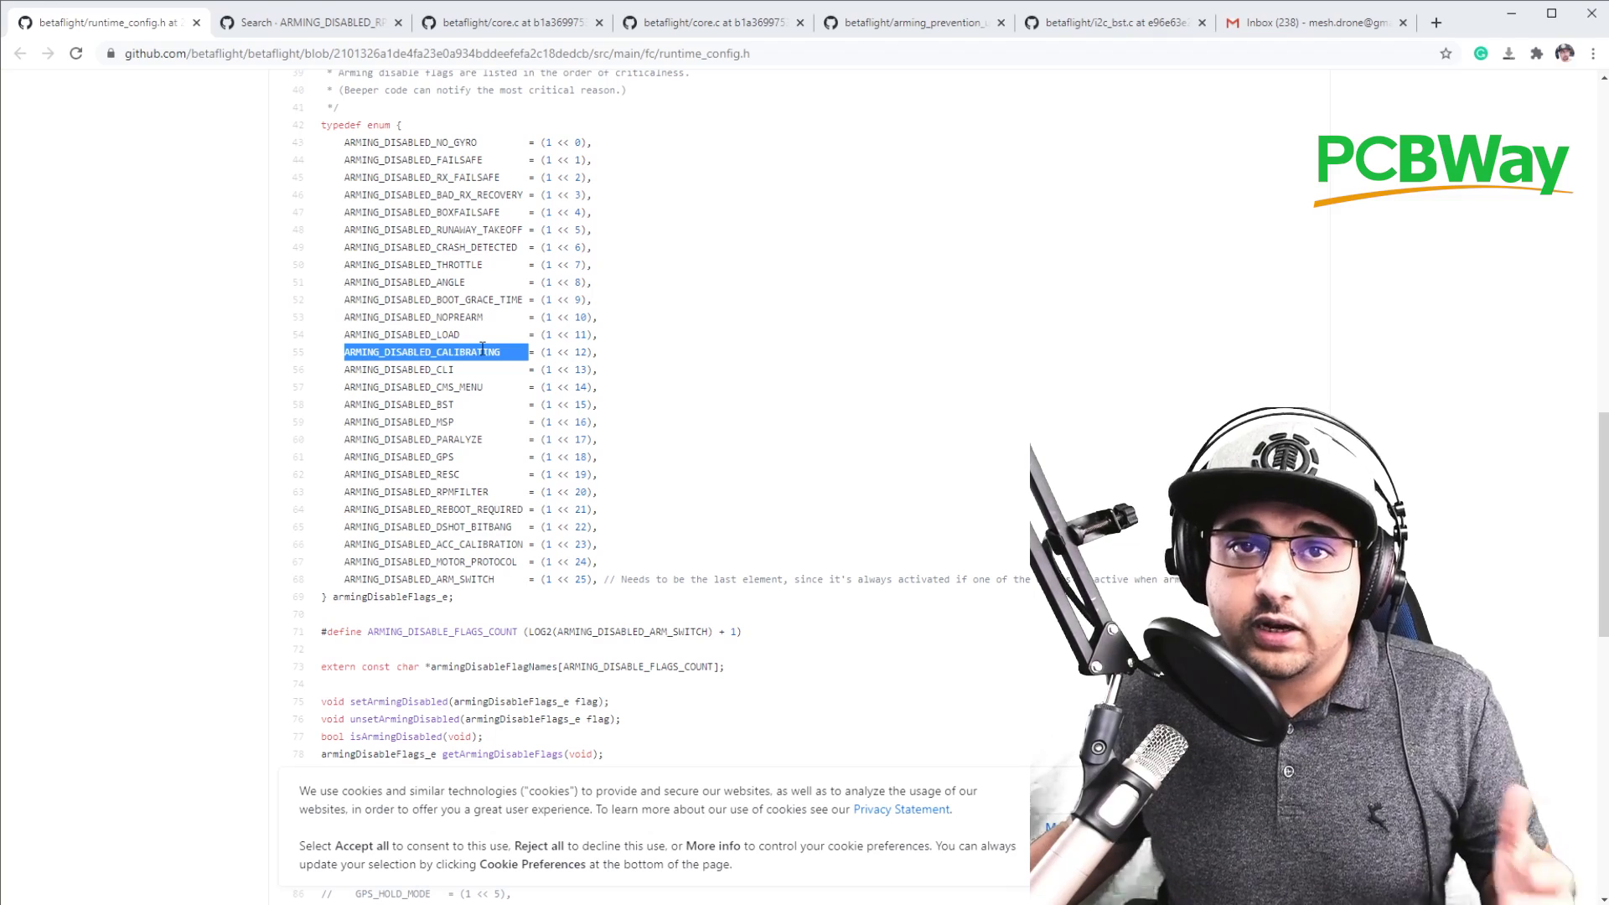